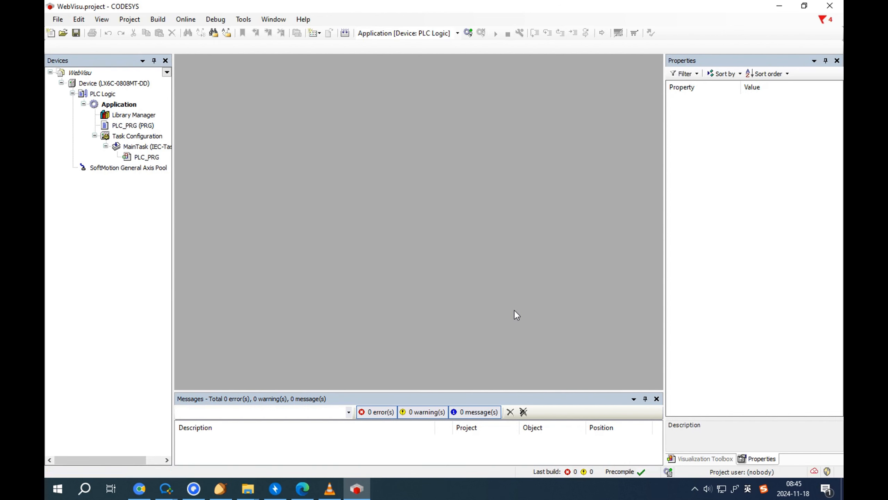
Step: Paste the RTC variable declarations and the date/time and Switch sum code into PLC_PRG
double_click(154, 157)
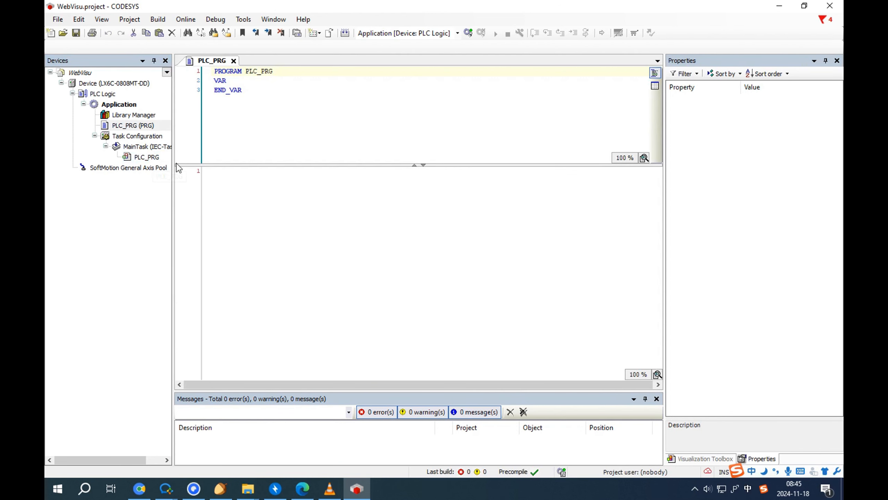
drag(274, 165, 275, 220)
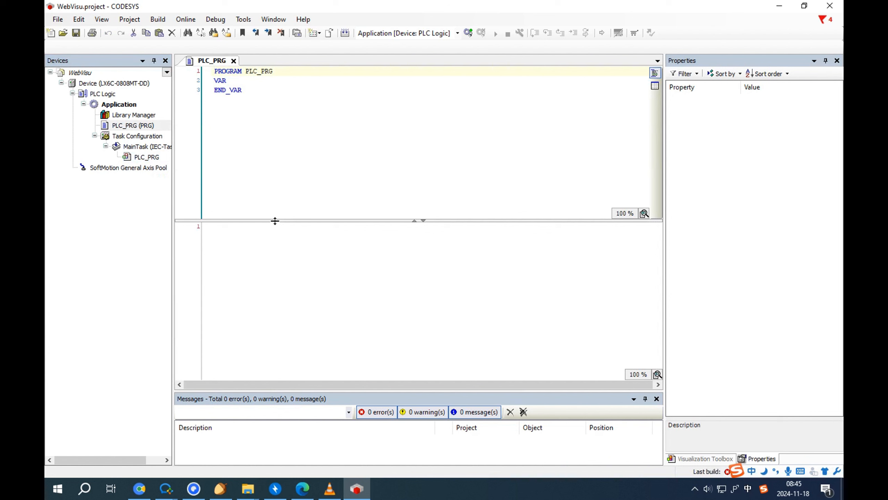
click(325, 166)
key(ctrl+a)
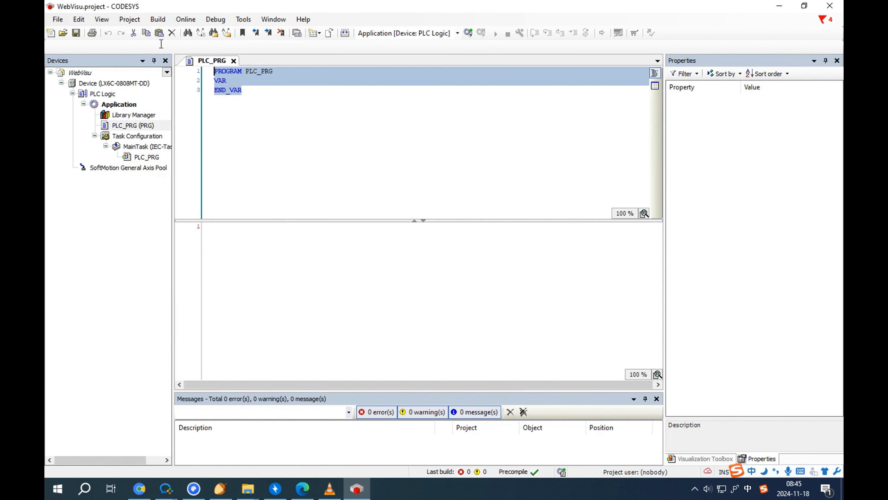
text(PROGRAM PLC_PRG VAR 	sGreeting :STRING :='Wecon CODESYS PLC'; 	rTEMP:REAL:=3.1415926; 	iNumber_A:INT:=-5; 	iNumber_B:INT; 	iNumber_Sum:INT; 	uiNumber:UINT:=2024; 	Switch: BOOL; 	///Date_Time 	udiRTC_DateAndTime : UDINT; 	Result : RTS_IEC_RESULT; 	dtRTC : DATE_AND_TIME; 	todRTC : TIME_OF_DAY; 	dateRTC : DATE; END_VAR)
click(385, 229)
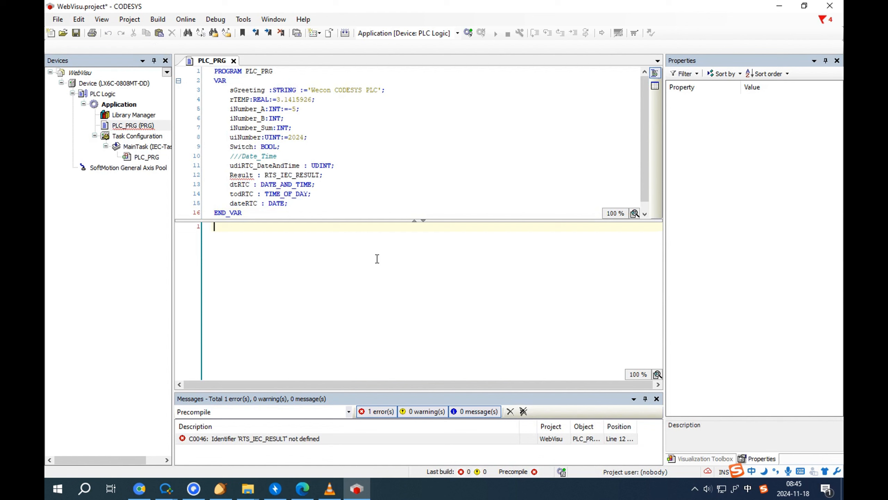
right_click(266, 260)
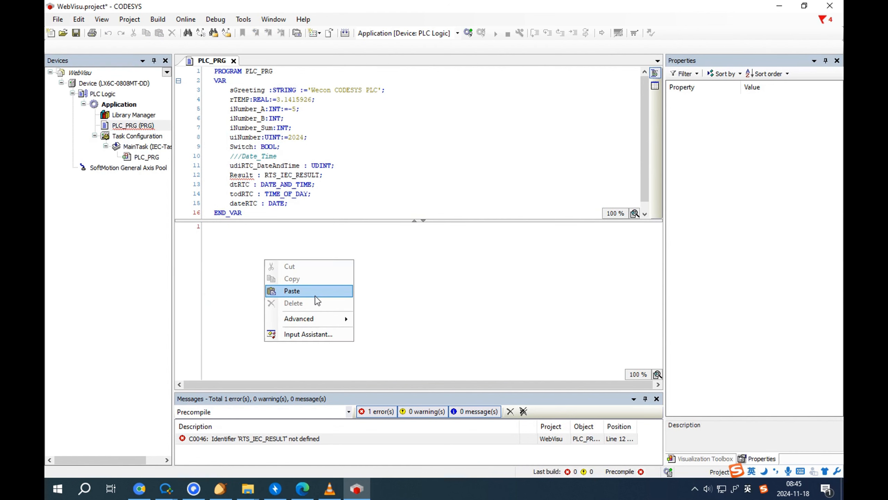
click(316, 294)
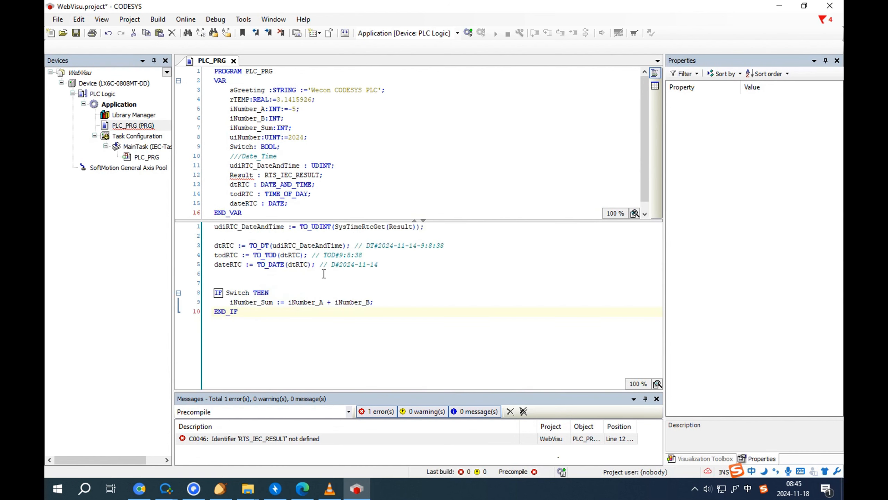
Step: Add the SysTime Interfaces library in the Library Manager
double_click(133, 114)
click(199, 73)
click(337, 138)
text(syst)
key(shift)
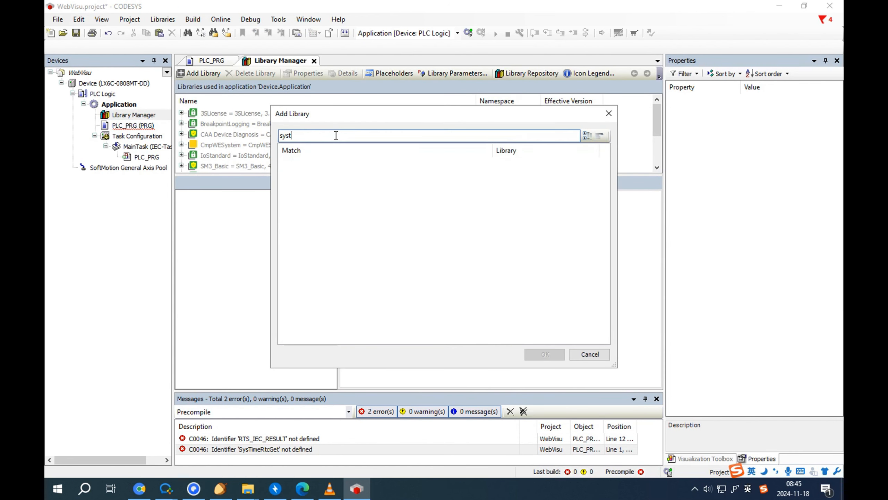
text(ime)
double_click(320, 165)
Step: Add the SysTypes Interfaces library and build the project to 0 errors
click(212, 60)
click(280, 60)
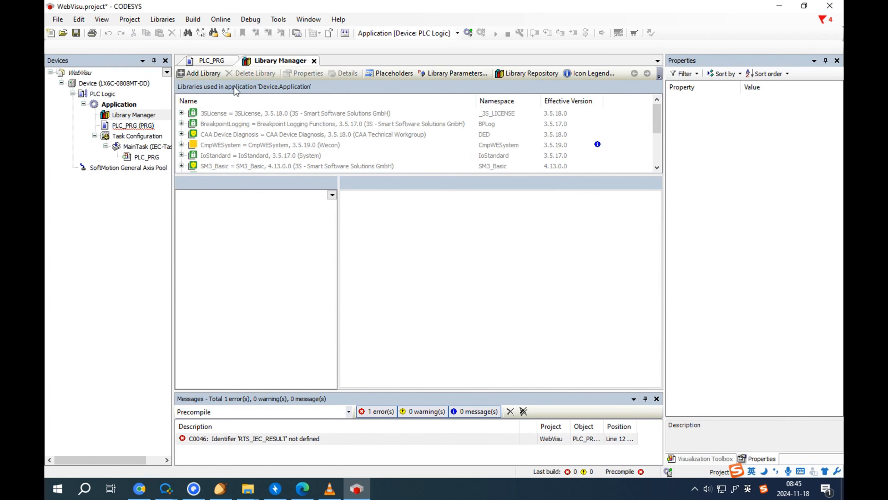
click(203, 74)
click(322, 135)
text(systype)
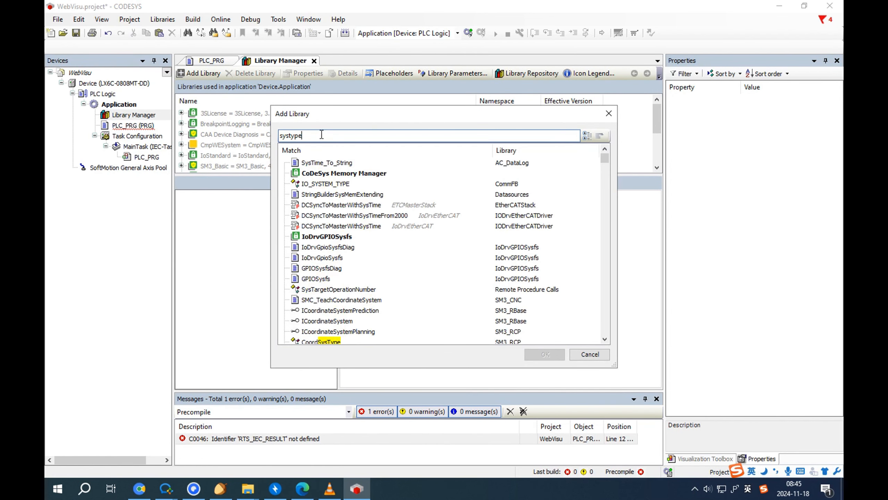
double_click(344, 214)
click(212, 61)
click(345, 33)
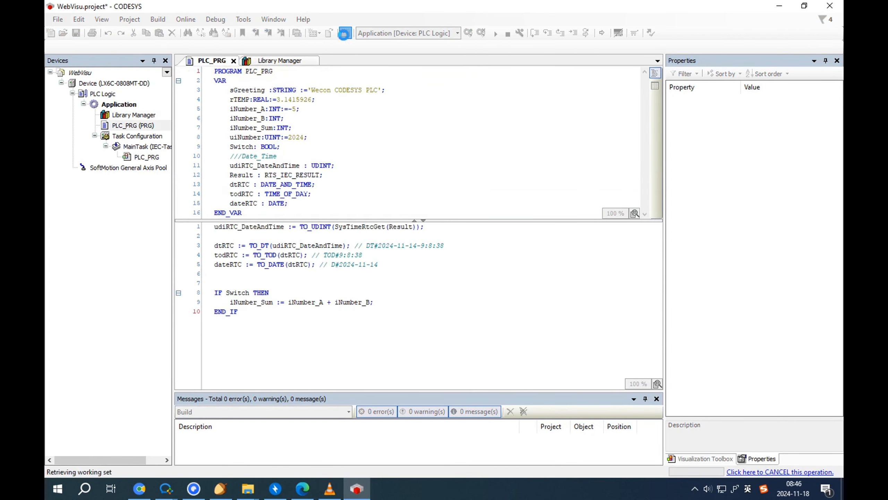
Step: Turn on simulation mode, log in, download the application and start it
click(215, 19)
mouse_move(186, 19)
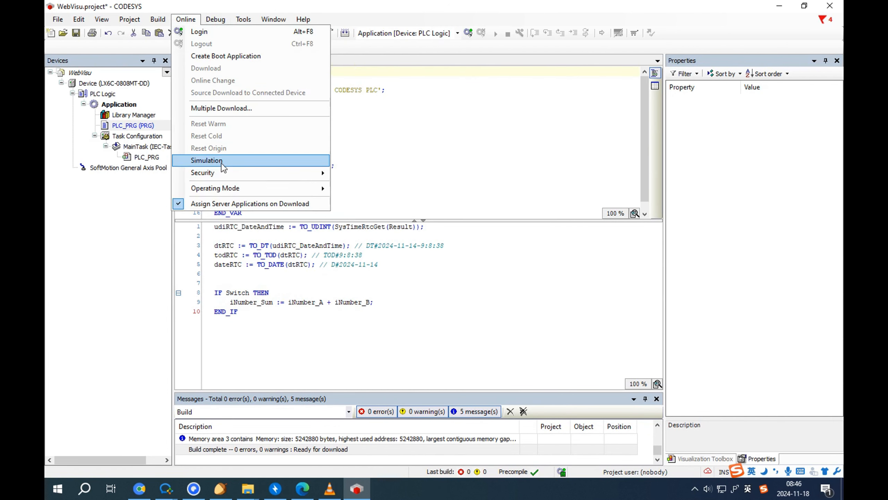
click(207, 166)
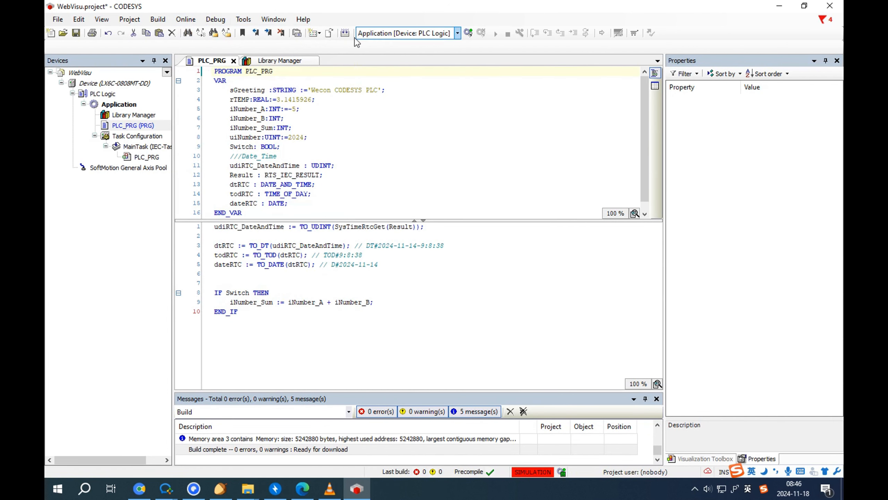
click(469, 33)
click(427, 266)
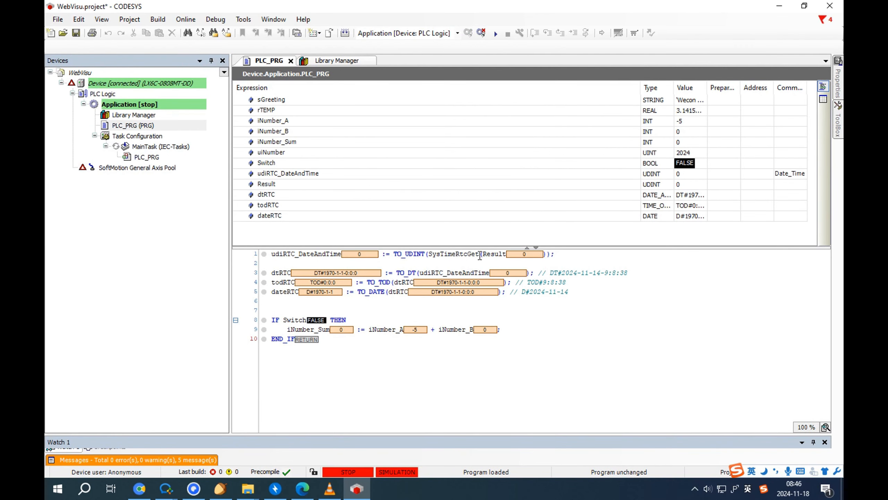
click(496, 34)
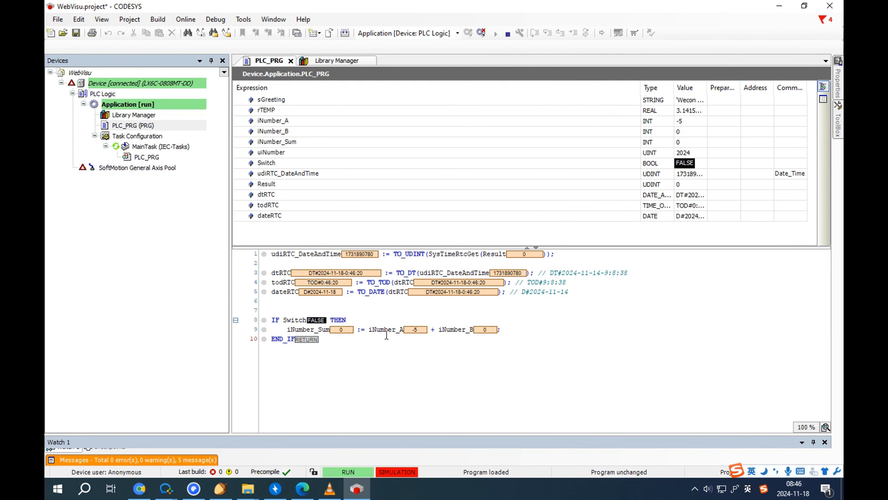
Step: Write TRUE to Switch with Ctrl+F7 so iNumber_Sum becomes -5, then log out
click(343, 329)
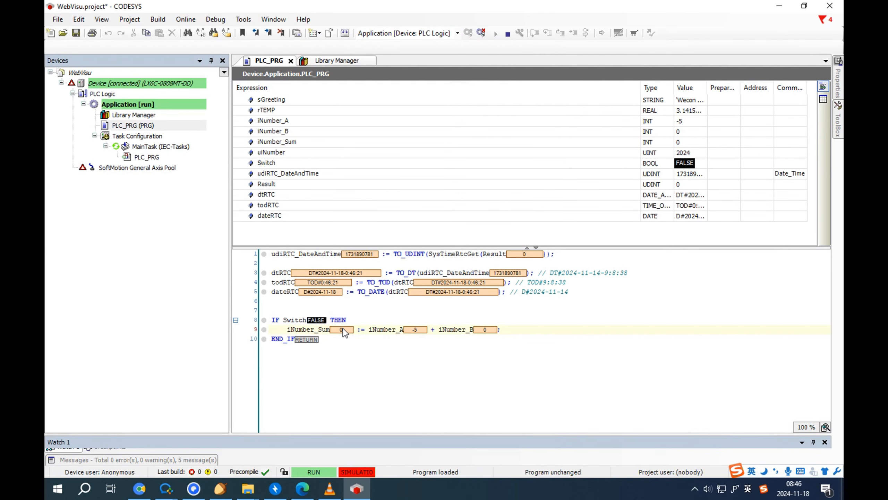
click(745, 163)
click(731, 164)
click(731, 163)
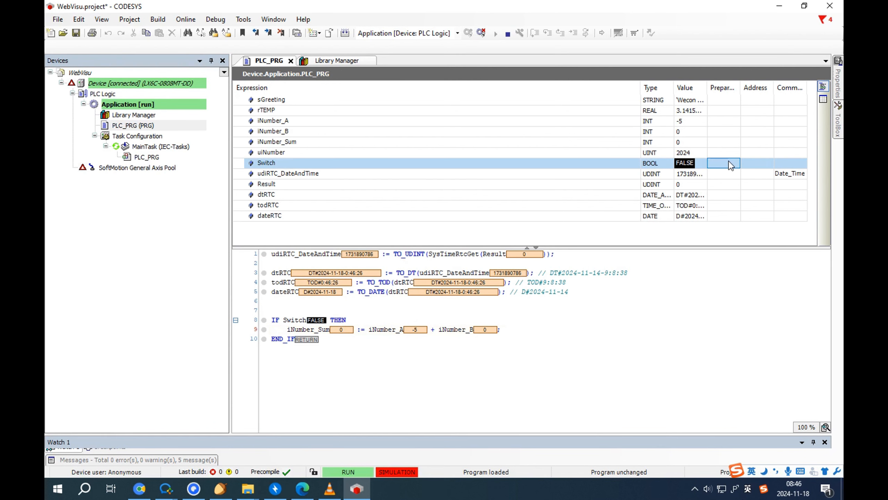
key(ctrl+F7)
click(482, 33)
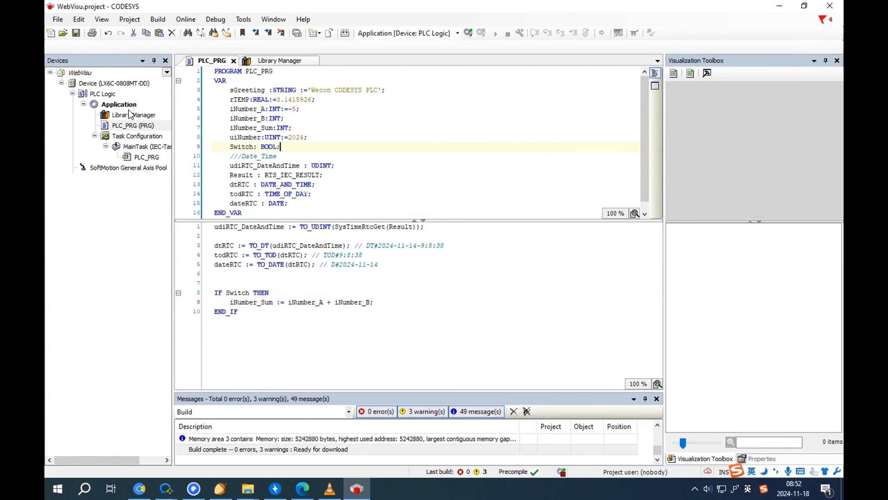
Step: Add a Visualization Manager object to the Application
click(128, 105)
right_click(129, 105)
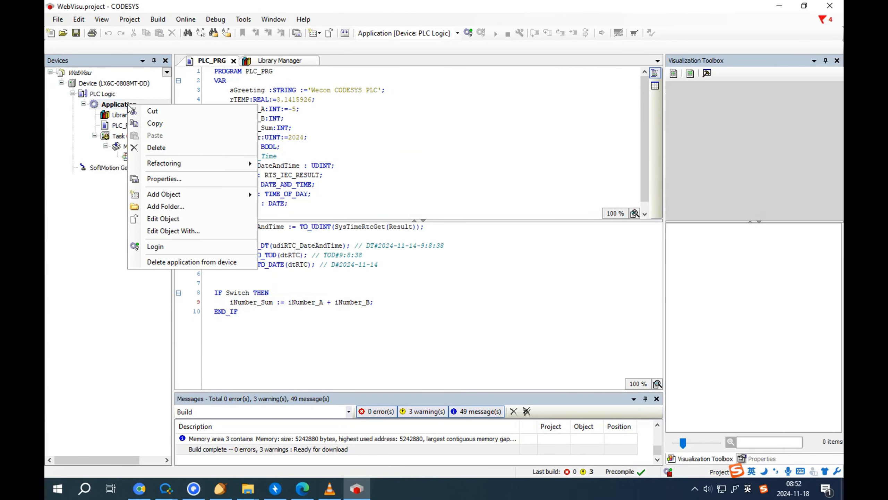
mouse_move(218, 195)
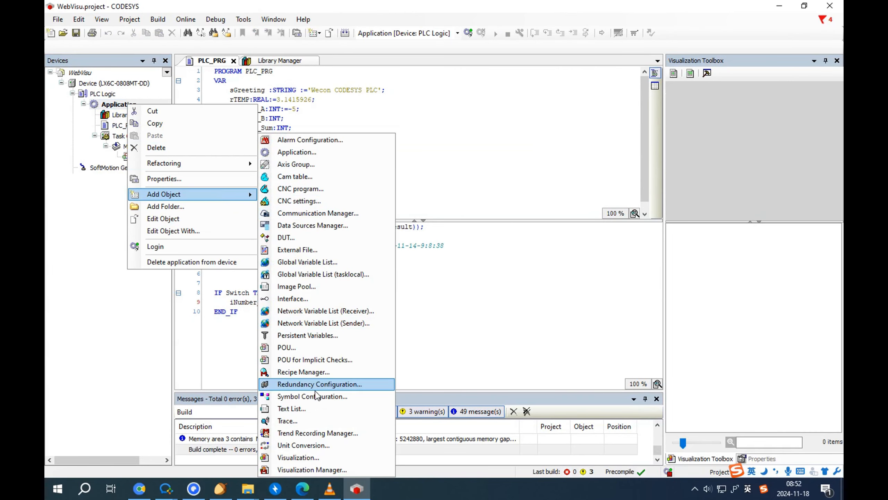
click(312, 470)
click(459, 361)
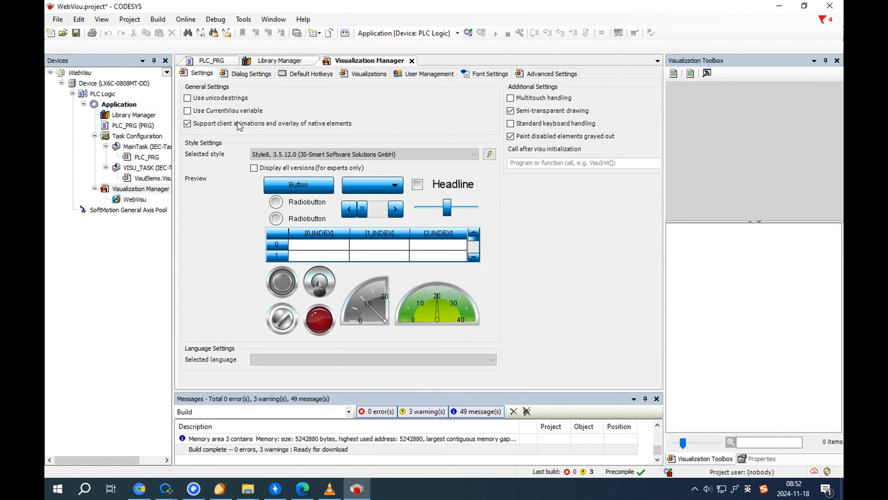
Step: Enable the CurrentVisu variable and select White style as the visualization style
click(197, 113)
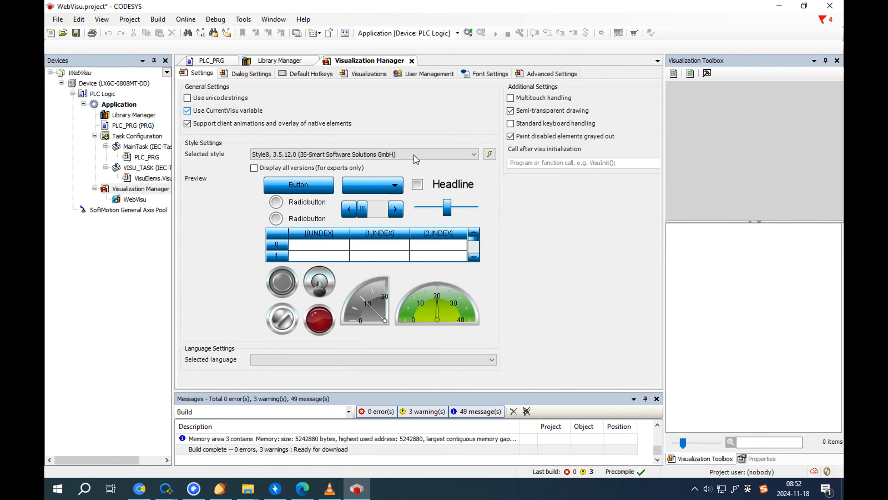
click(413, 155)
click(391, 251)
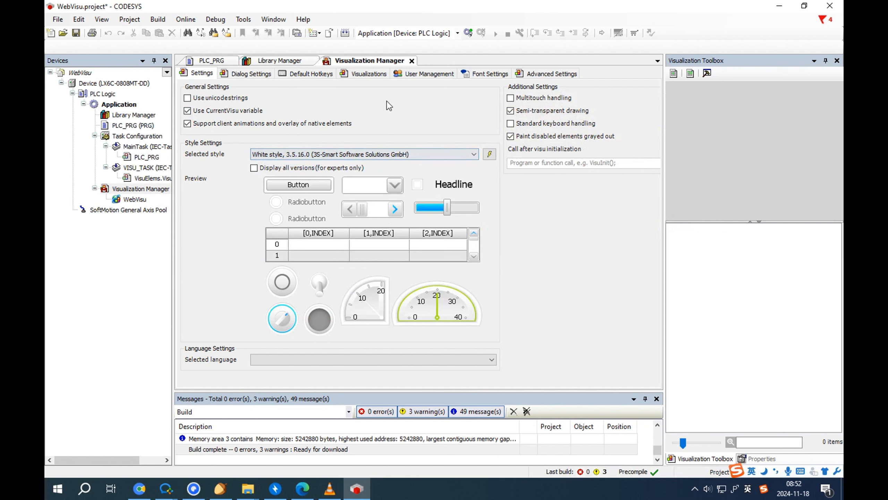
click(113, 107)
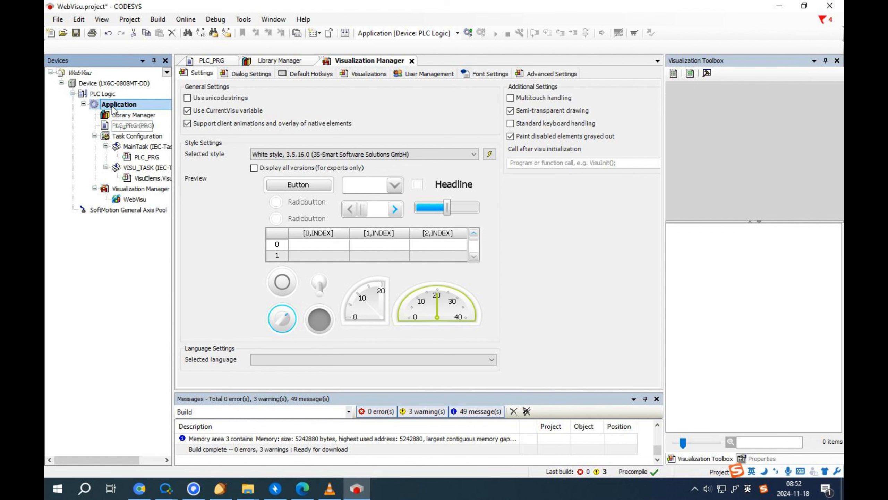
Step: Add a default Visualization object to the Application
right_click(113, 107)
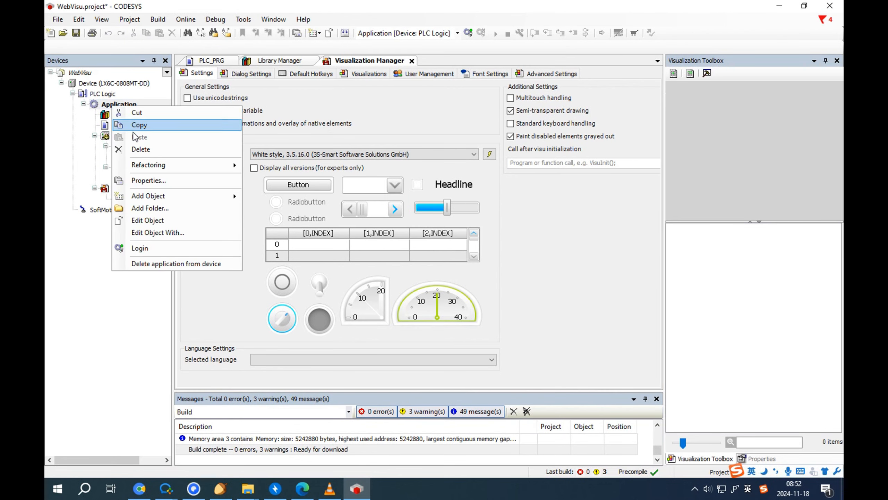
mouse_move(149, 196)
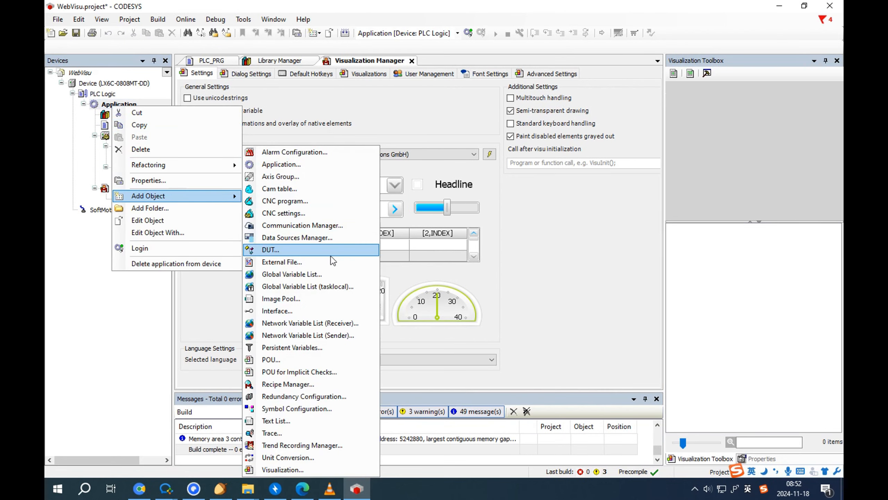
click(305, 471)
click(465, 363)
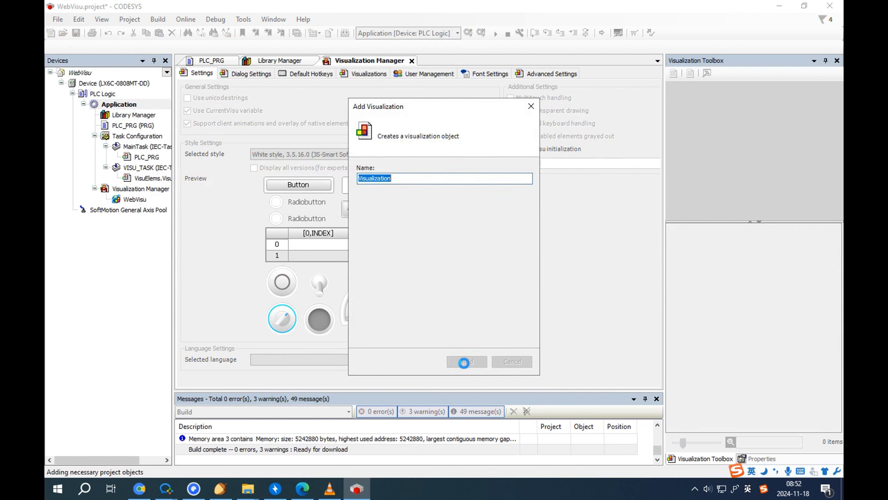
Step: Add a second visualization named User_Management to the Application
click(127, 106)
right_click(128, 107)
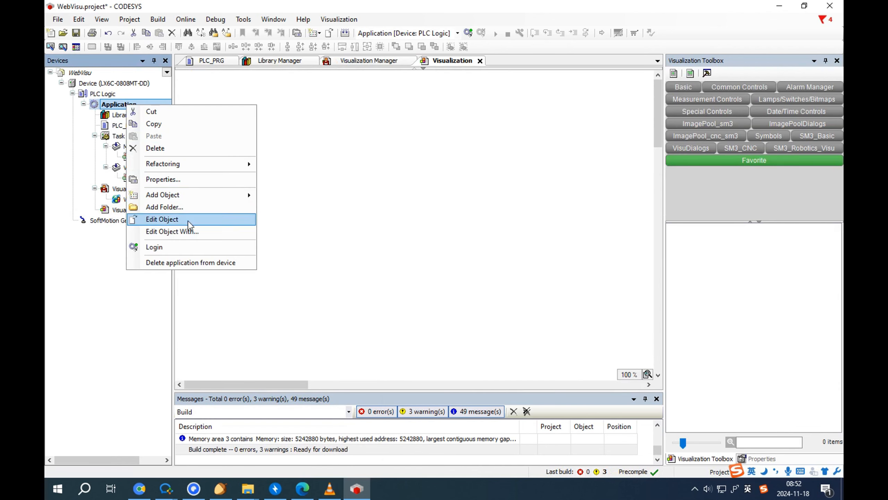
mouse_move(198, 193)
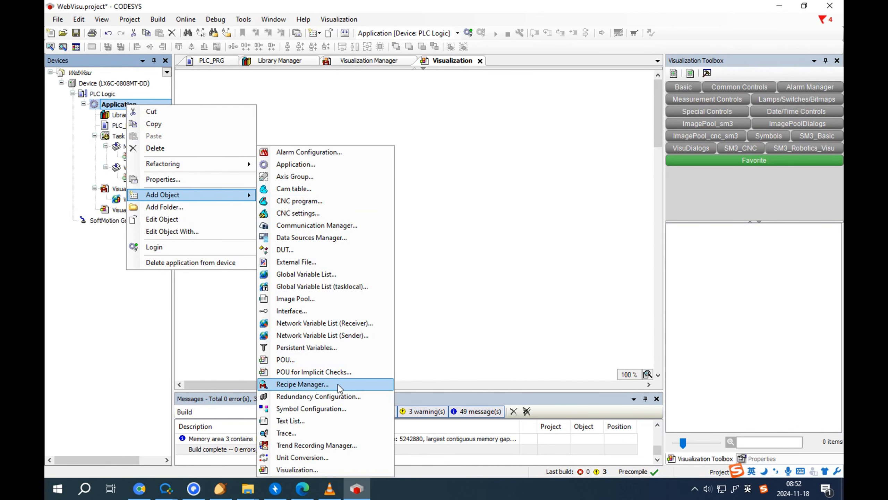
click(318, 465)
click(408, 179)
drag(407, 178, 301, 180)
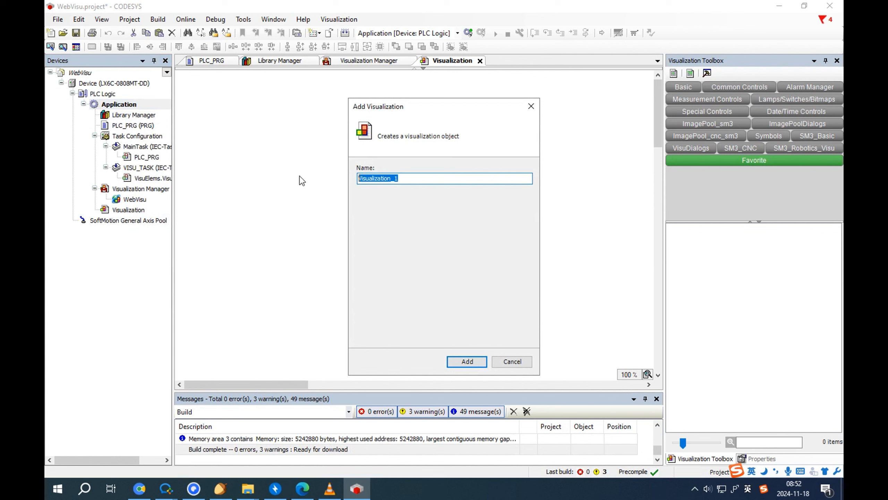
text(User_M)
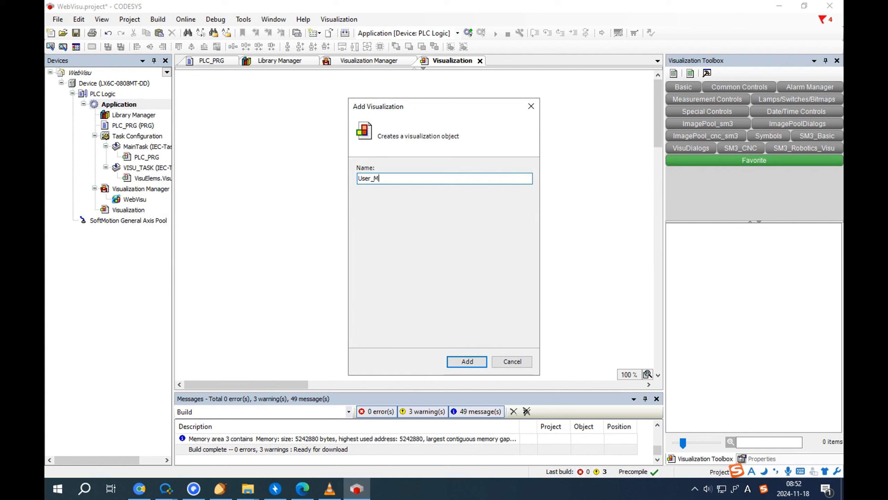
key(Caps_Lock)
click(478, 358)
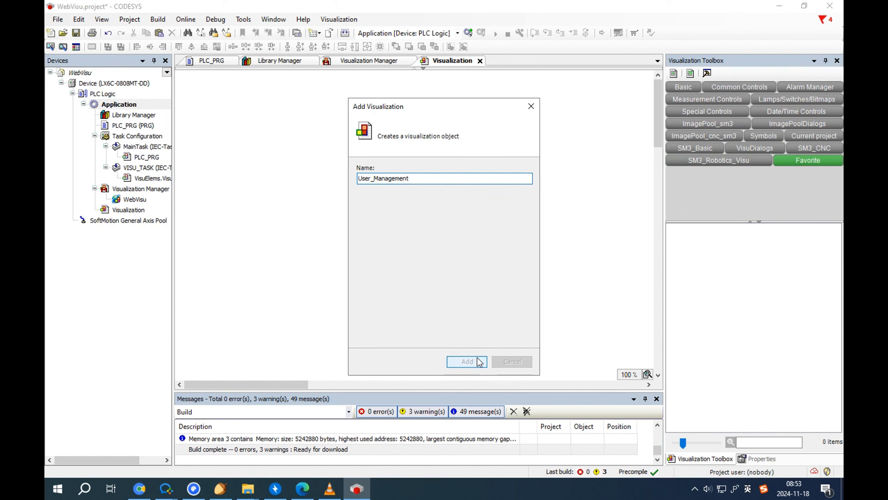
click(140, 220)
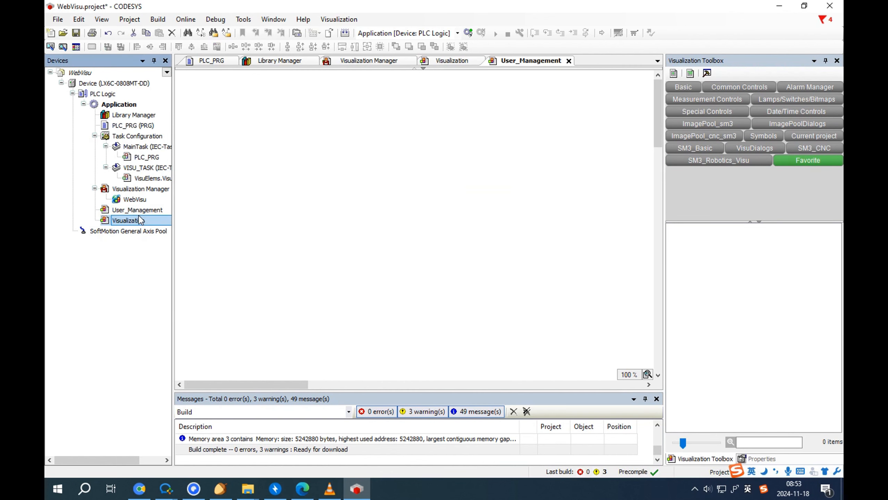
Step: Set WebVisu's start visualization to Visualization and its scaling to Isotropic
double_click(142, 190)
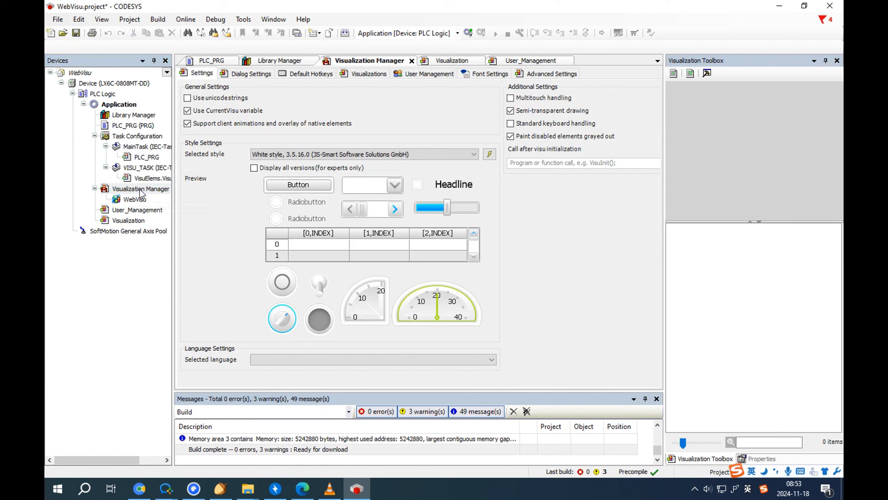
double_click(133, 199)
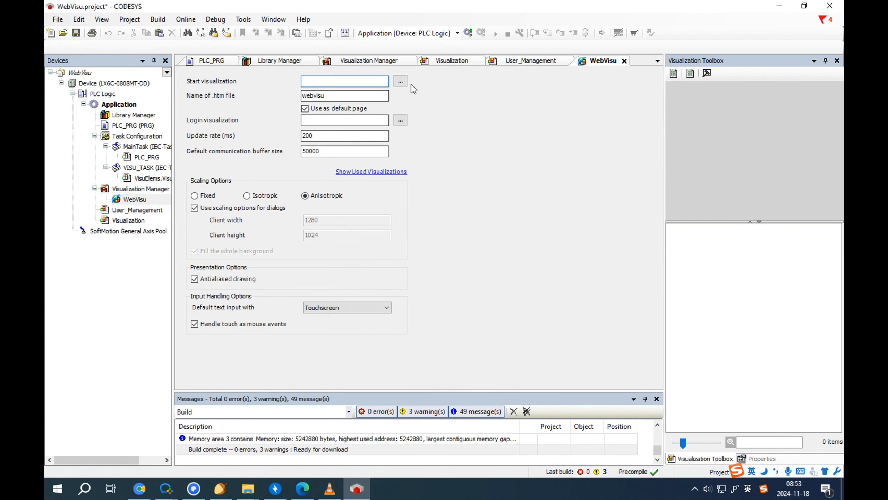
click(400, 82)
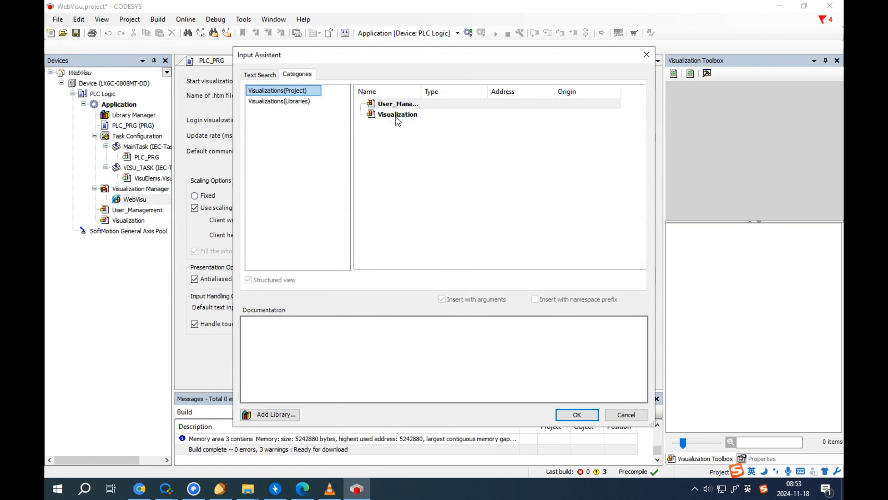
click(398, 115)
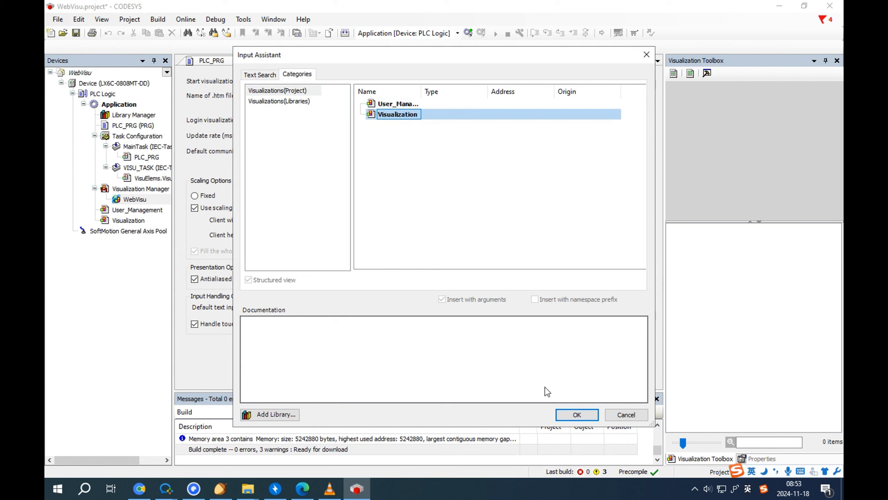
click(577, 414)
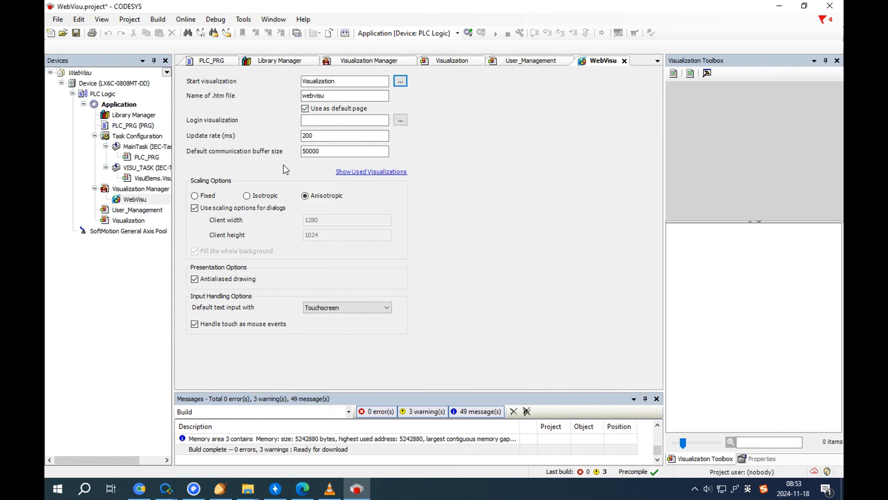
click(260, 196)
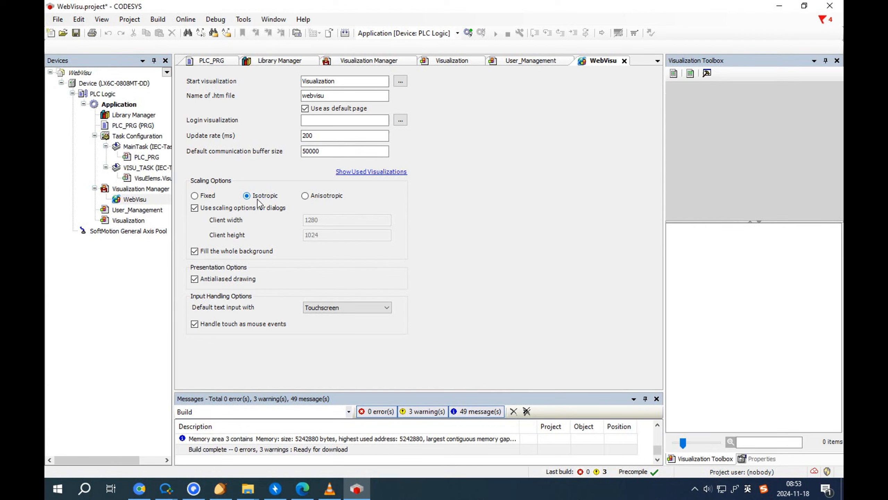
double_click(150, 211)
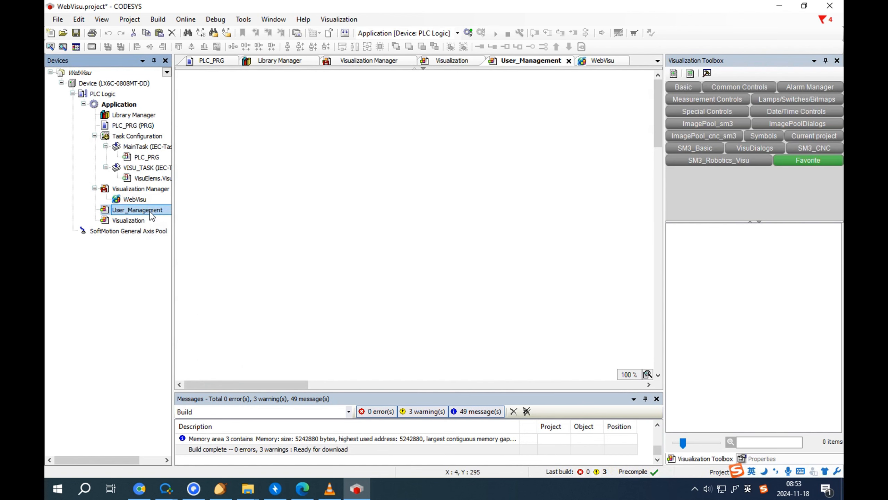
Step: In User_Management properties, use a specified visualization size of 1280 width and 800 height
right_click(150, 212)
click(205, 298)
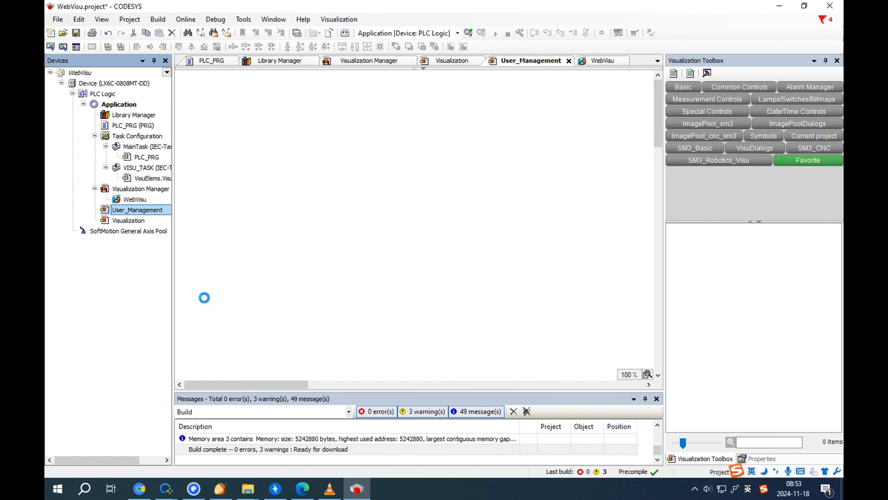
click(425, 137)
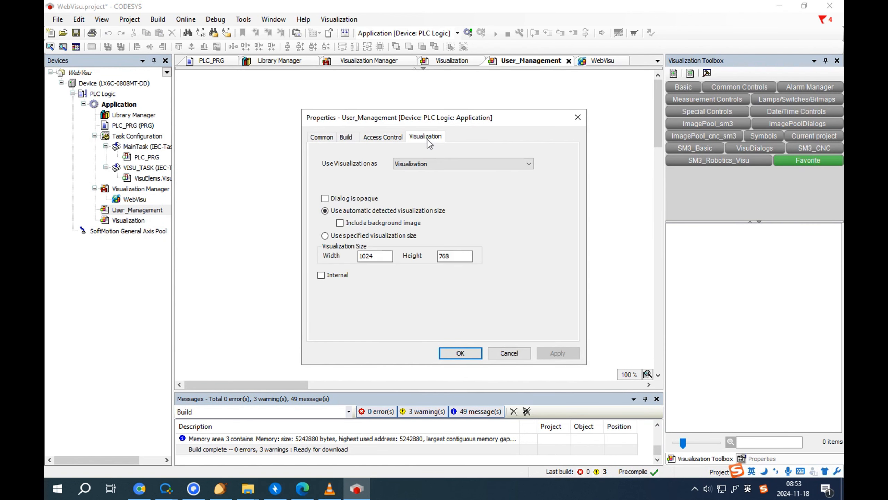
click(348, 237)
drag(376, 256, 315, 259)
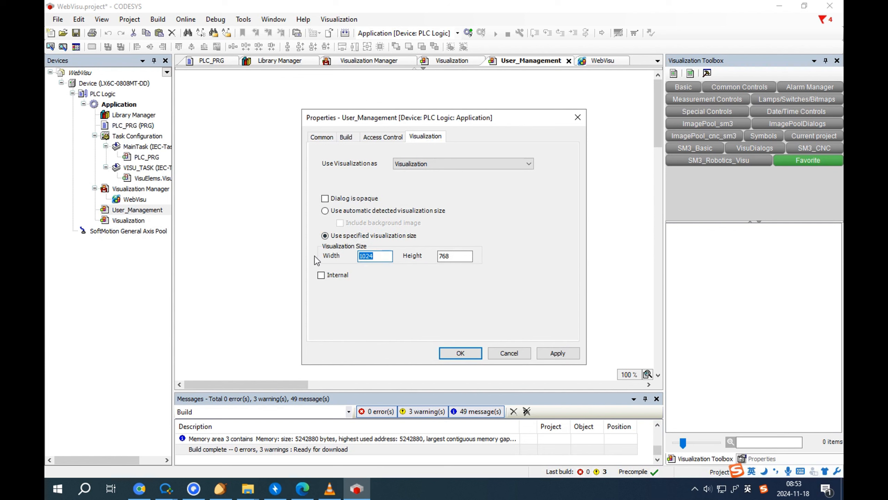
text(1280)
double_click(454, 260)
text(800)
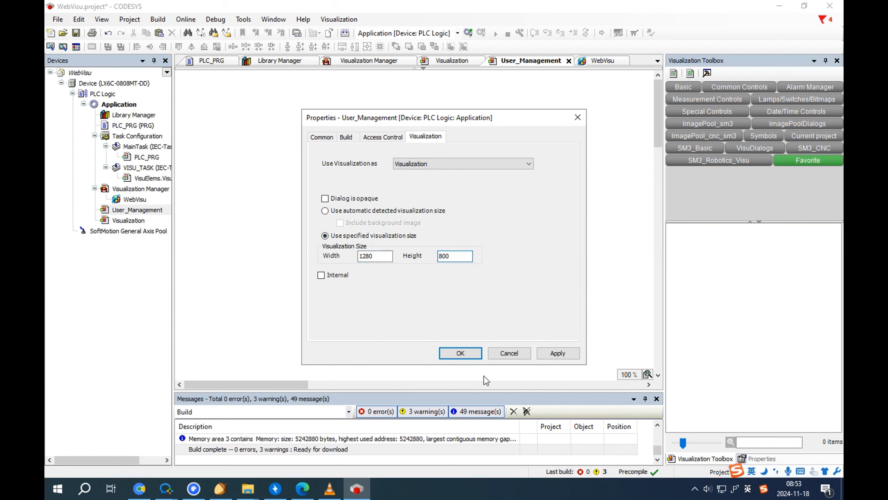
click(460, 352)
Step: In Visualization properties, set the specified size to width 1280 and height 800
double_click(129, 221)
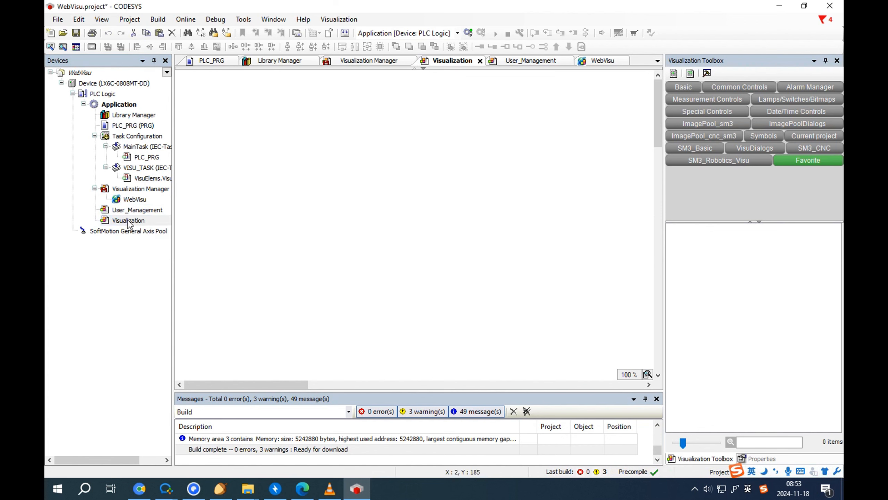
right_click(129, 223)
click(189, 311)
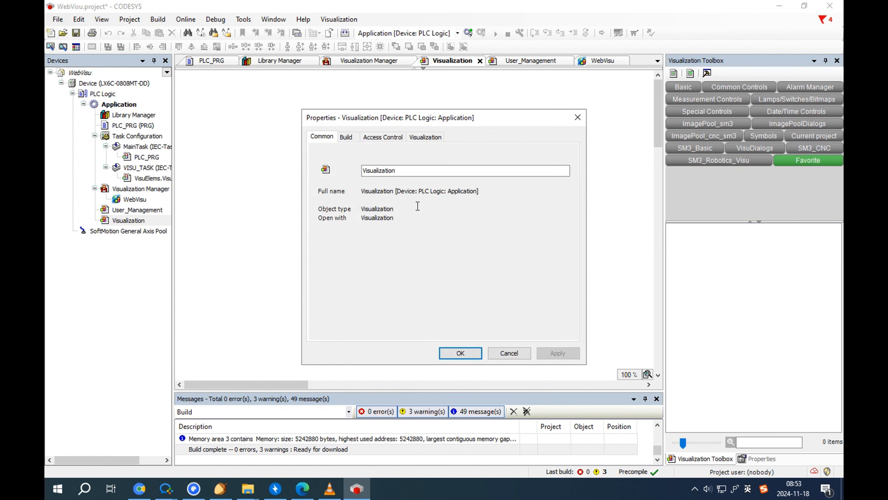
click(425, 137)
click(383, 256)
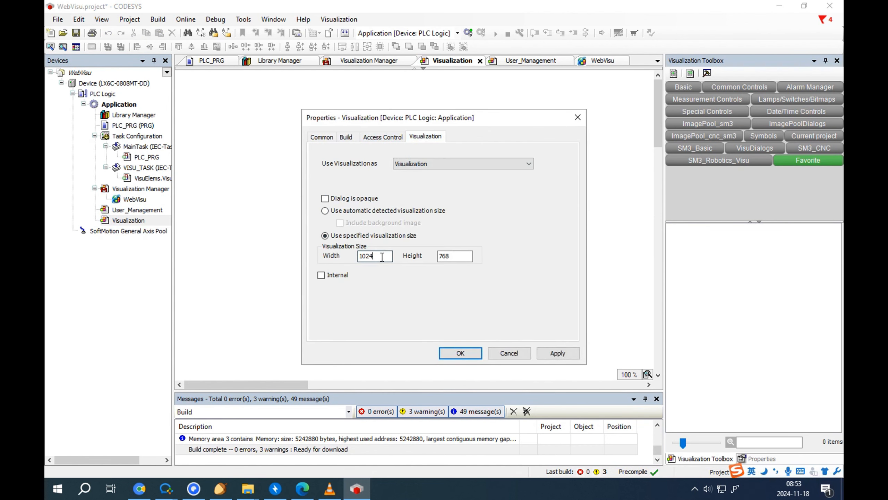
double_click(382, 257)
text(128)
double_click(456, 252)
text(800)
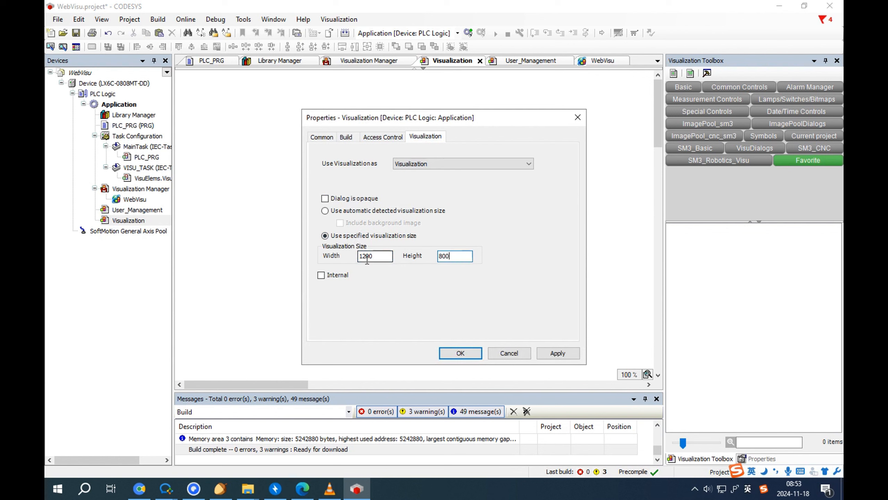
click(460, 353)
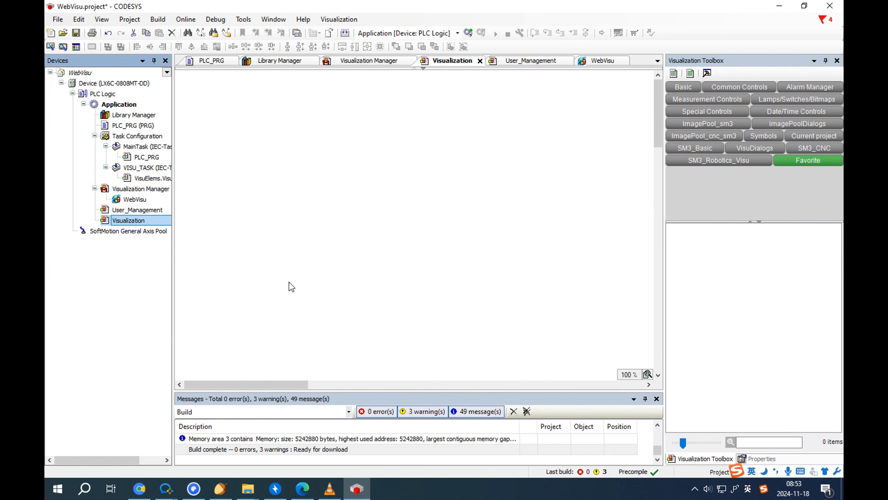
Step: Give the Visualization canvas a blue background colour
right_click(281, 242)
click(346, 315)
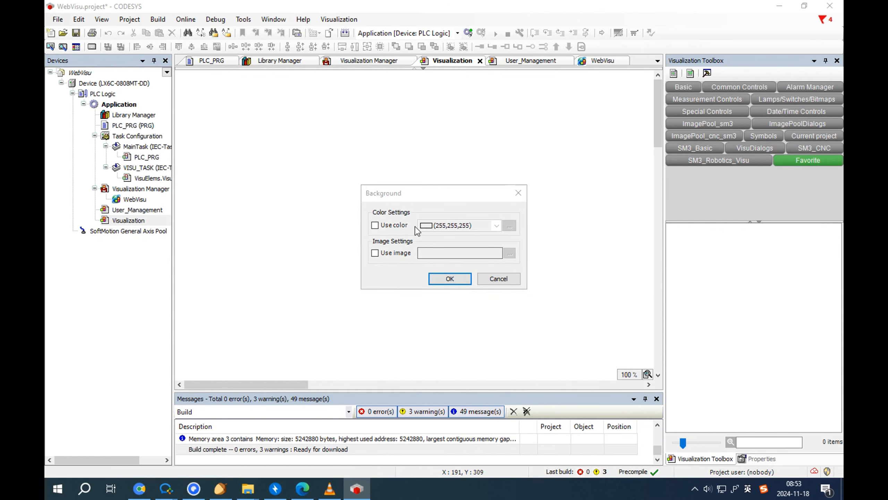
click(385, 225)
click(455, 225)
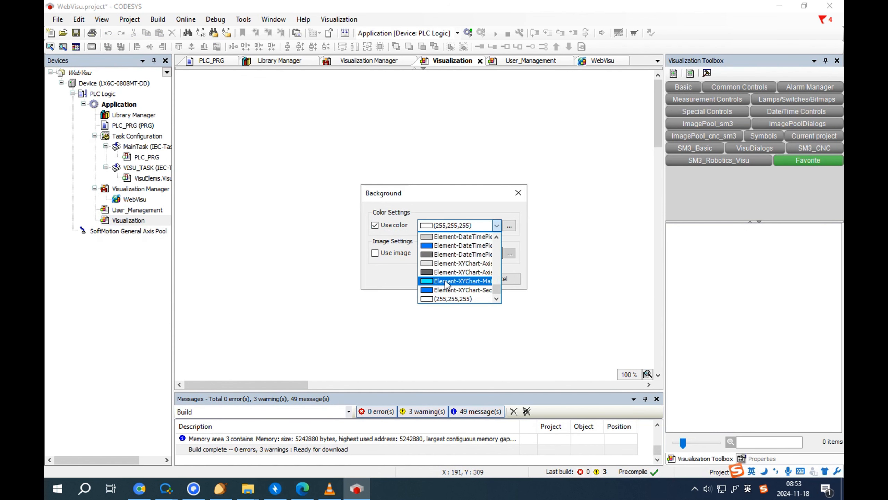
click(449, 290)
click(455, 279)
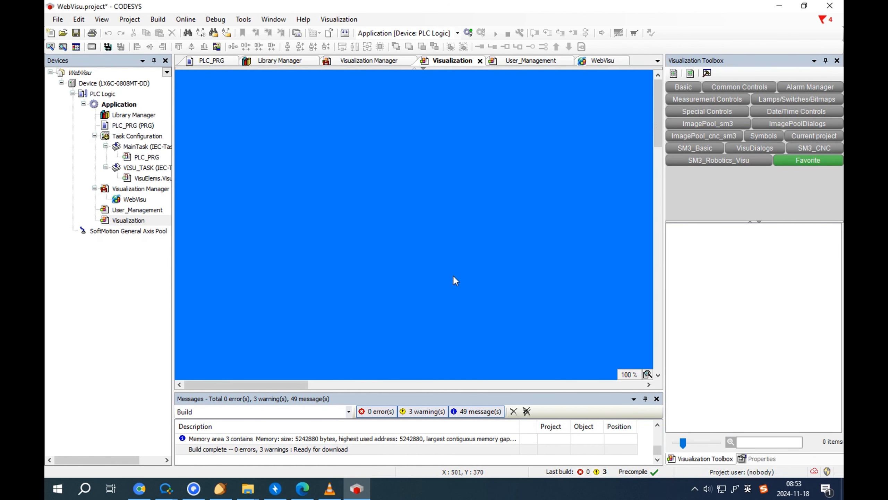
Step: Give the User_Management canvas the same blue background colour
double_click(137, 209)
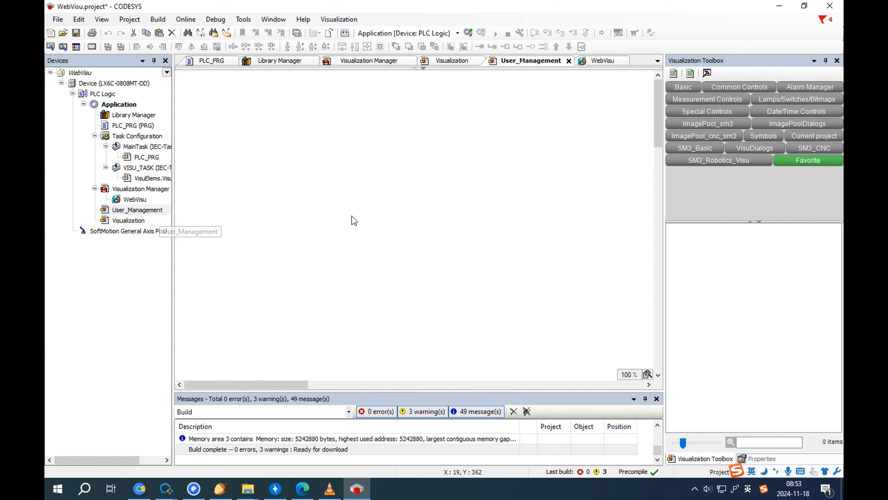
right_click(352, 216)
click(395, 291)
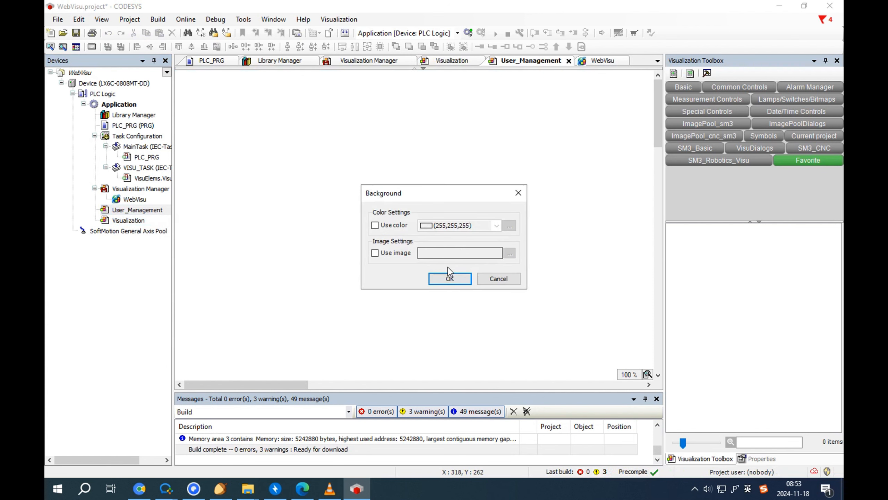
click(375, 224)
click(497, 226)
click(453, 291)
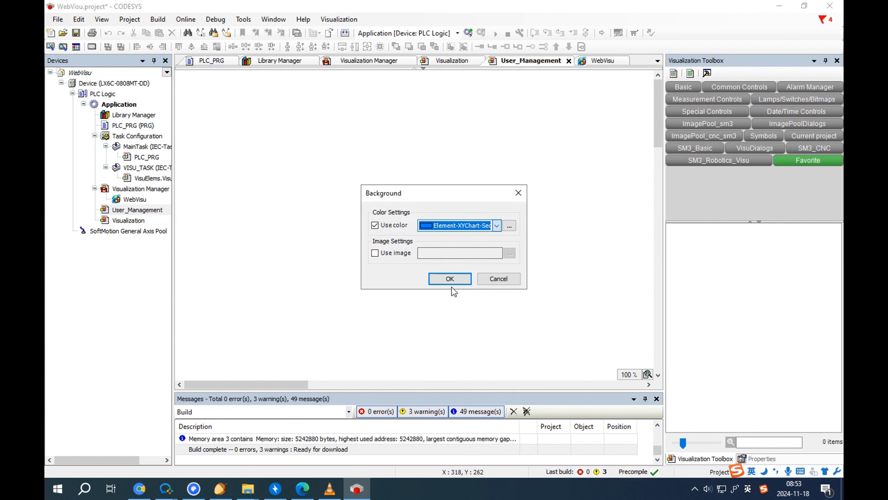
click(451, 280)
Step: Zoom both the User_Management and Visualization editors to 50%
click(647, 374)
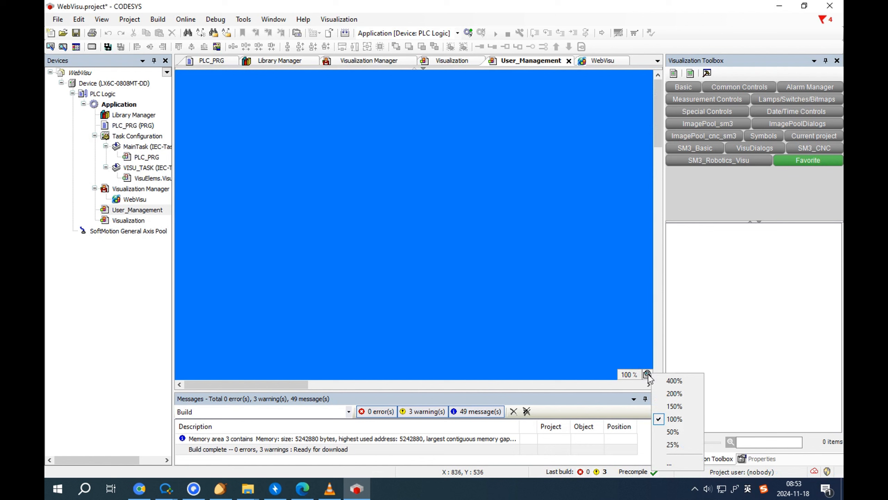
click(677, 431)
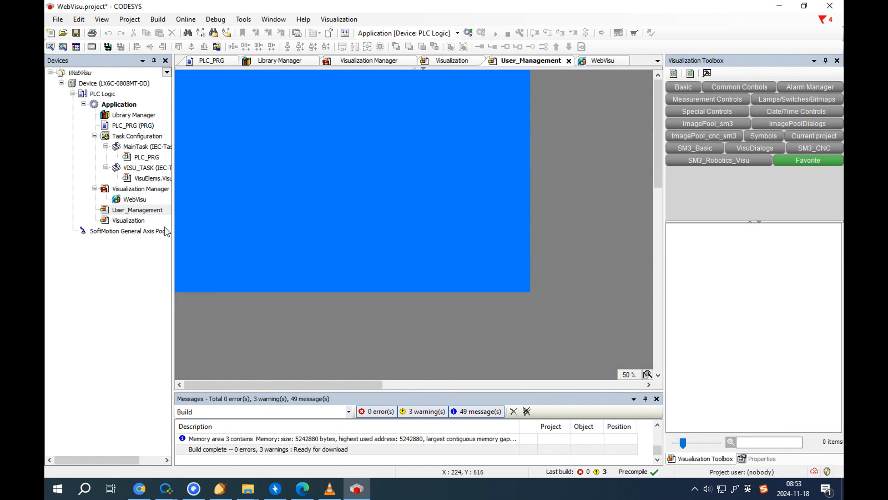
click(148, 221)
double_click(148, 221)
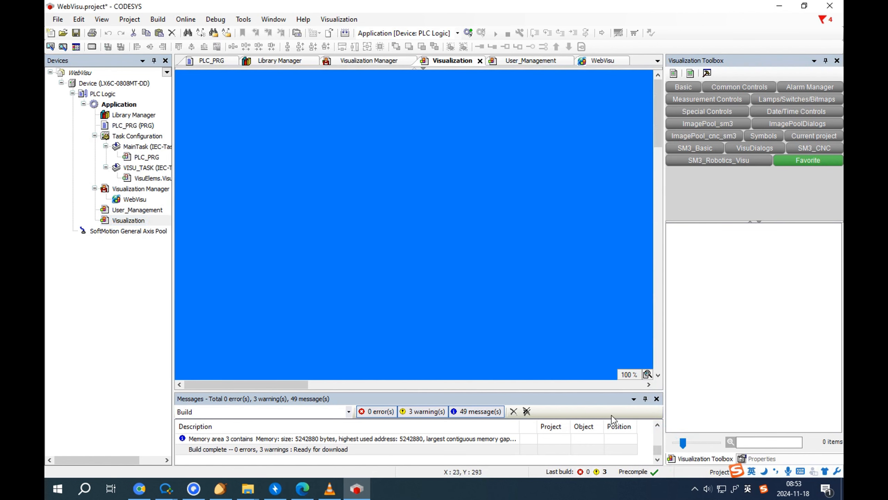
click(647, 375)
click(677, 430)
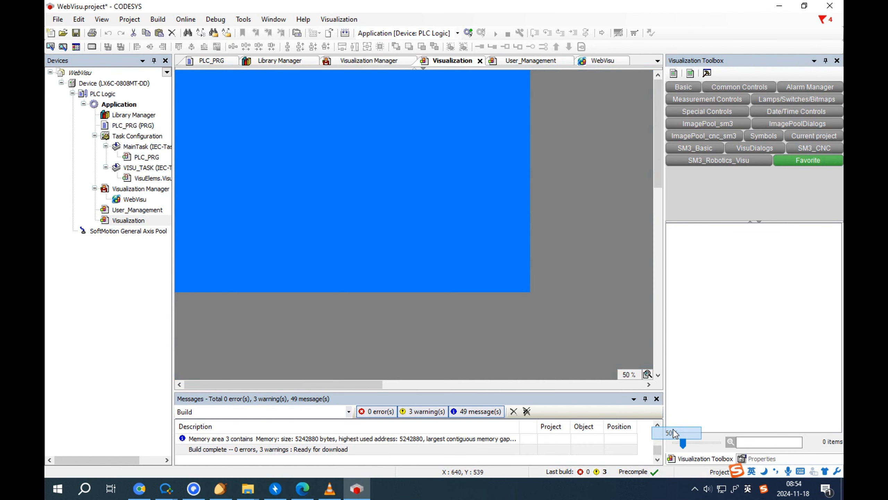
right_click(337, 177)
click(309, 150)
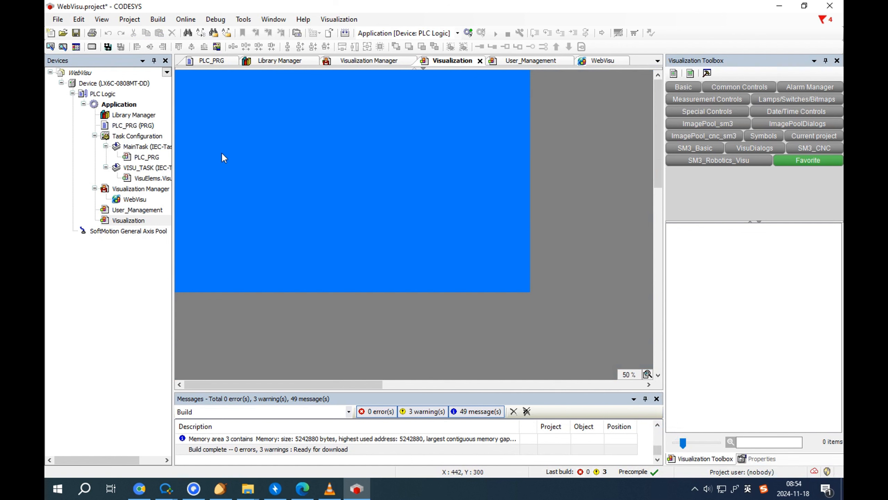
Step: Add an ImagePool object to the Application
right_click(117, 105)
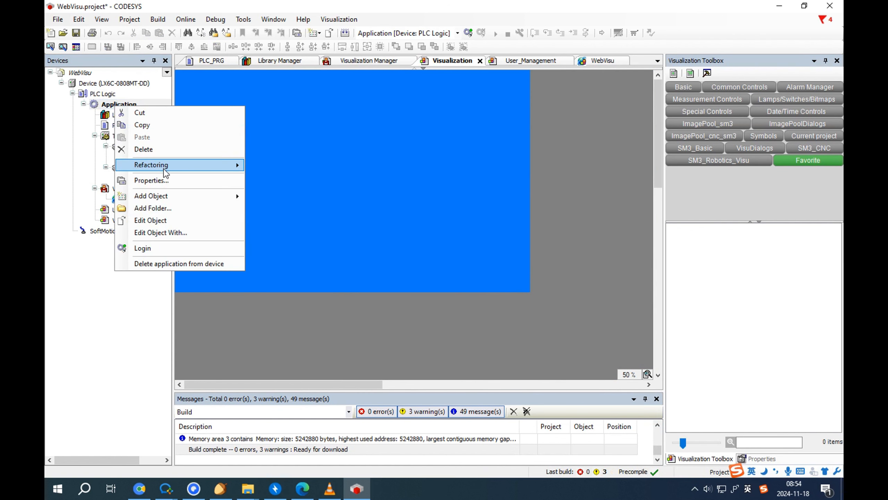
mouse_move(174, 195)
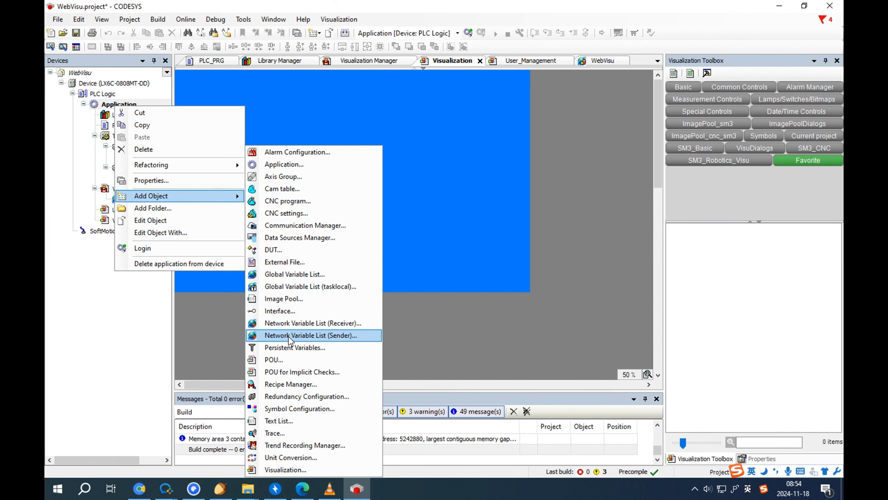
click(294, 299)
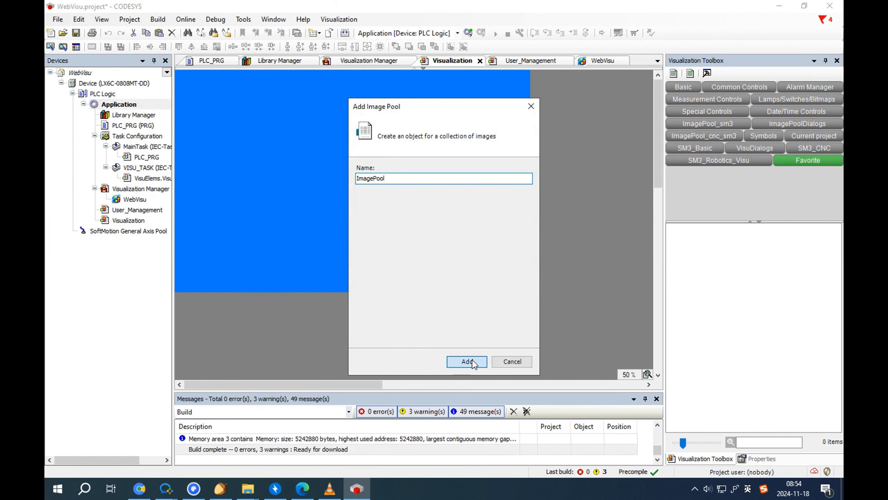
click(468, 362)
Step: Embed Demo1280,800.png in the ImagePool, then save and build with 0 errors
click(296, 87)
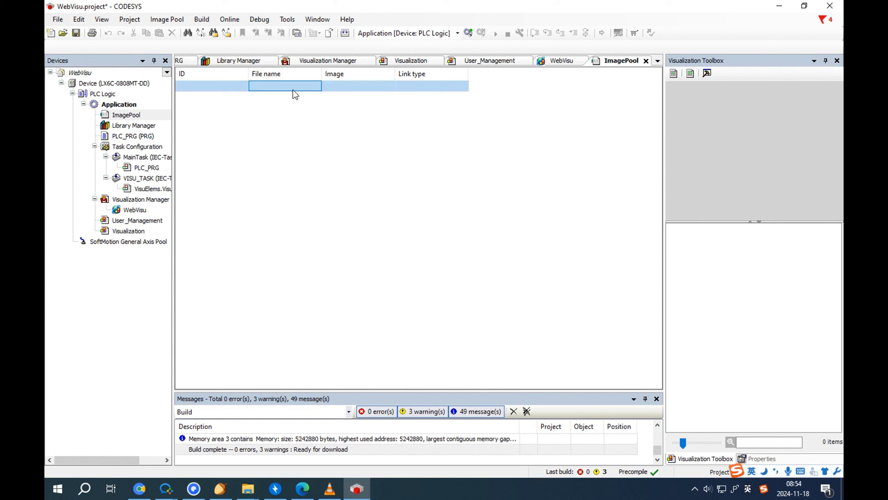
click(311, 87)
click(316, 87)
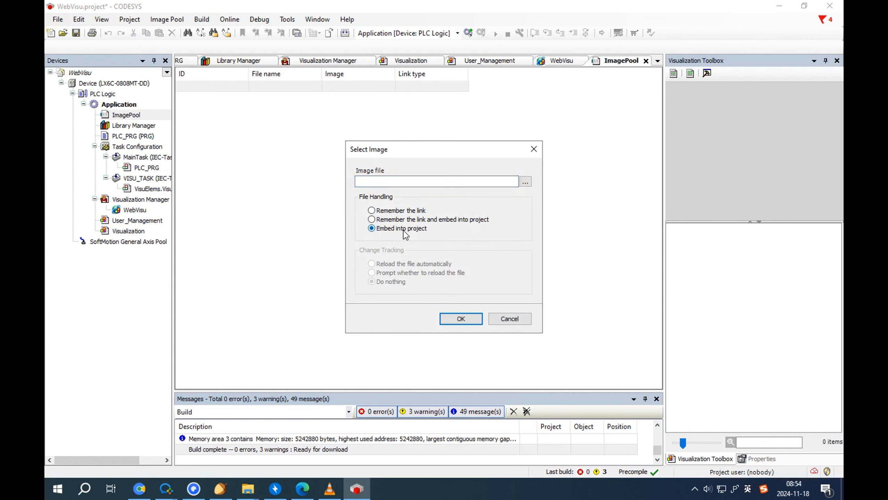
click(527, 181)
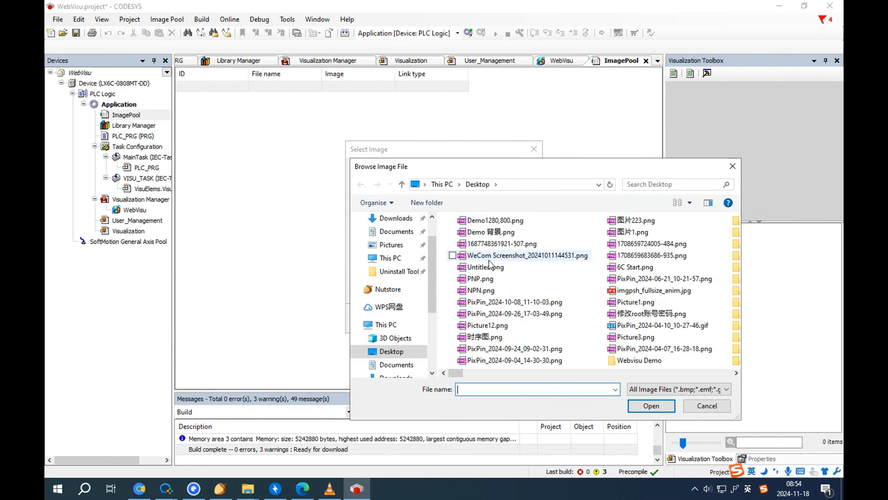
click(495, 220)
click(651, 406)
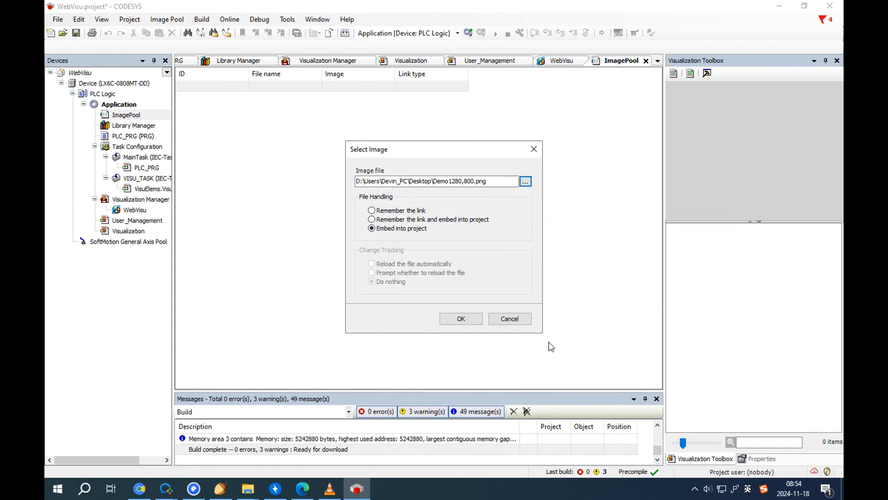
click(460, 318)
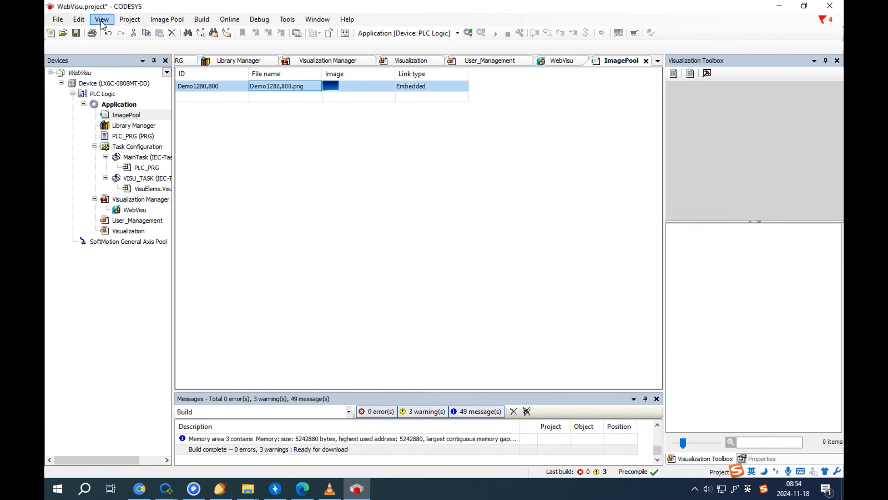
click(77, 33)
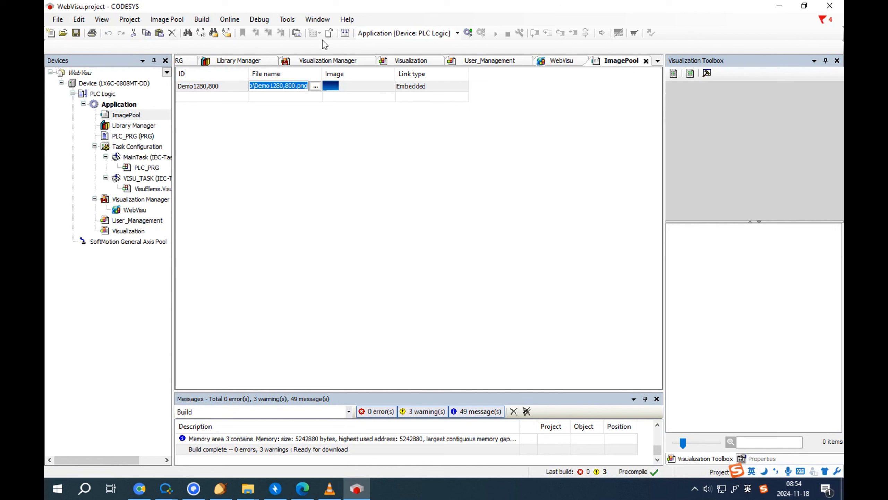
click(345, 33)
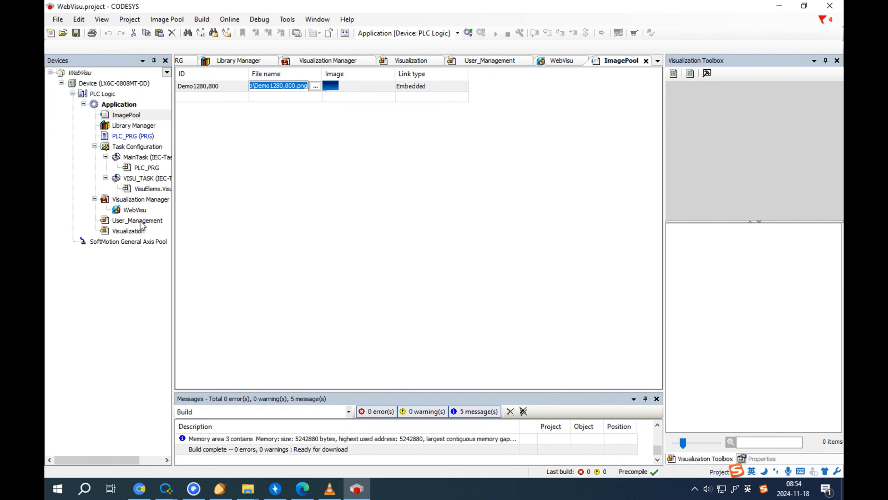
Step: Switch the Visualization background from solid colour to the ImagePool.Demo1280,800 image
double_click(138, 220)
double_click(128, 231)
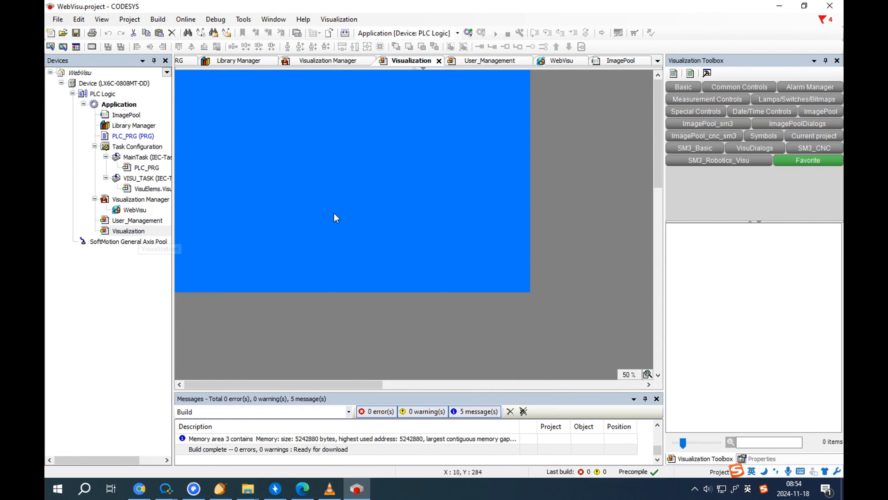
right_click(334, 215)
click(370, 285)
click(395, 255)
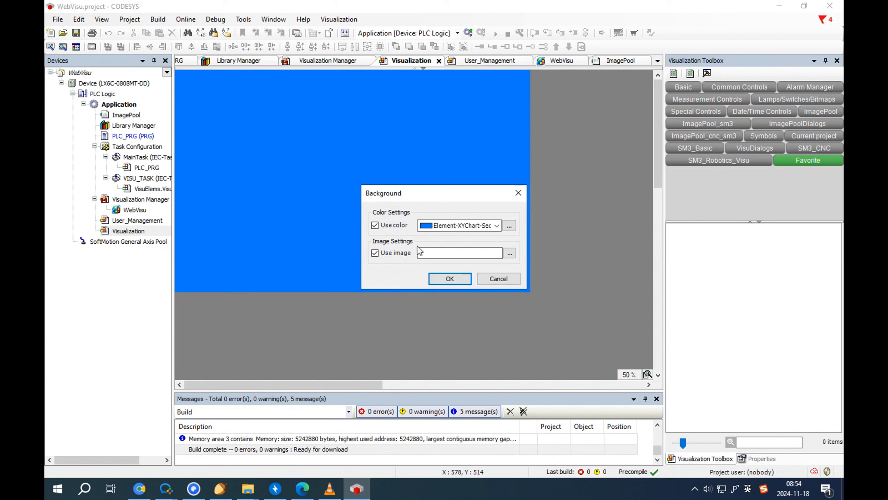
click(403, 227)
click(510, 252)
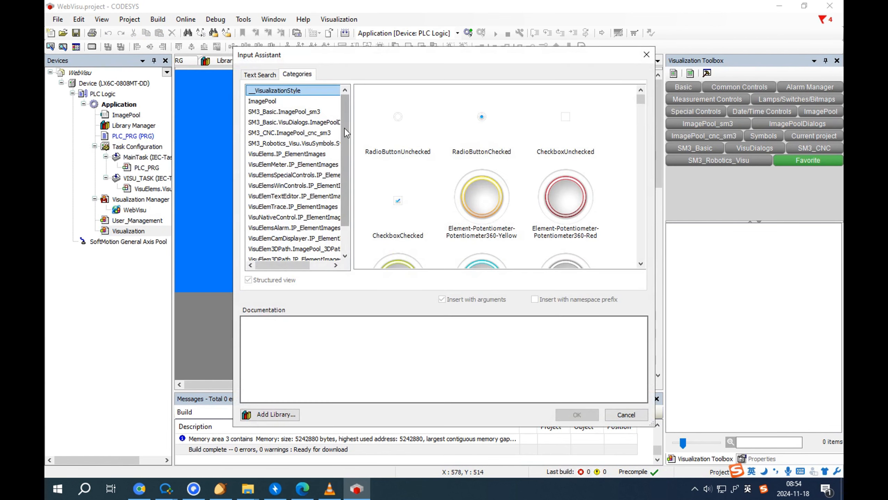
click(295, 100)
click(397, 120)
click(576, 414)
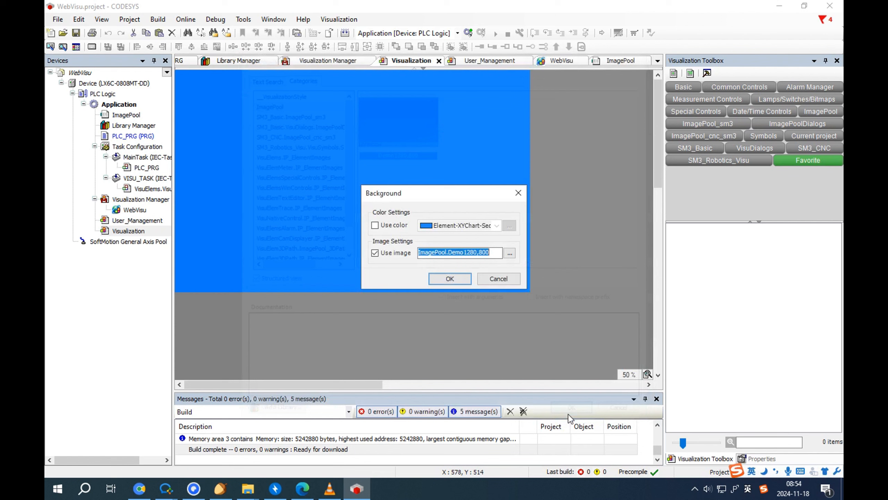
click(450, 279)
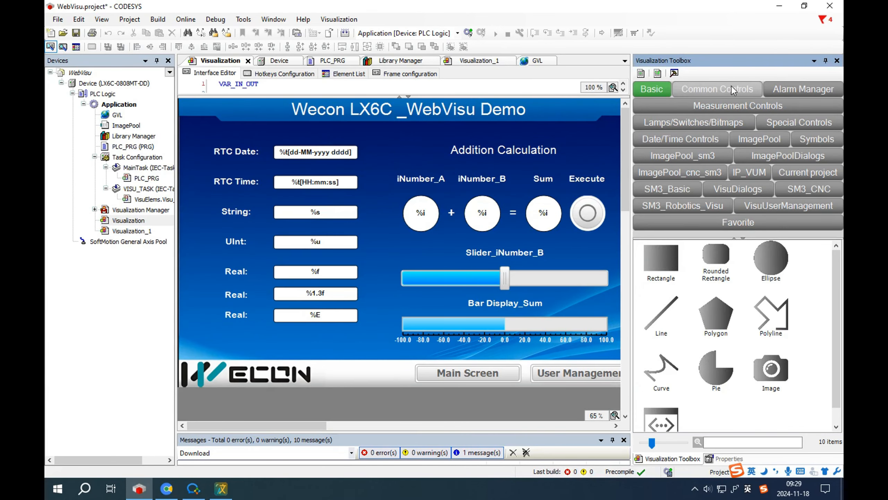
Step: Place a Common Controls Label above the WECON logo and change its text to iNumber_B
click(692, 84)
click(672, 260)
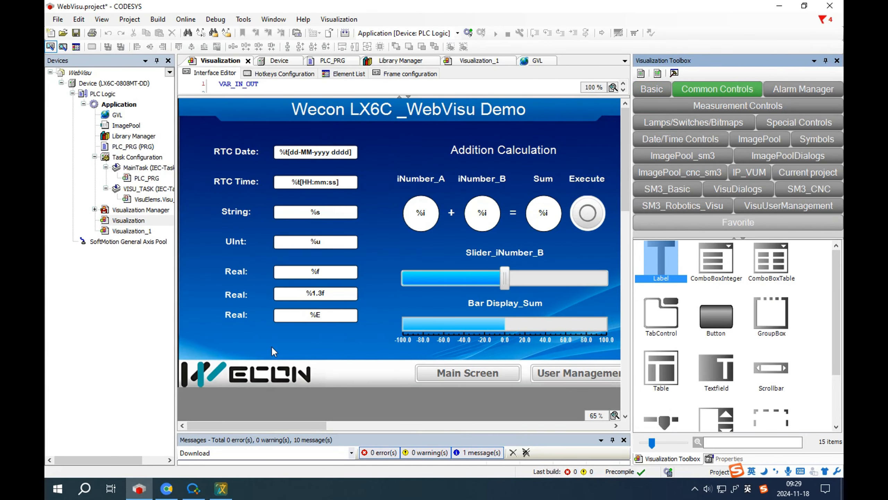
click(210, 343)
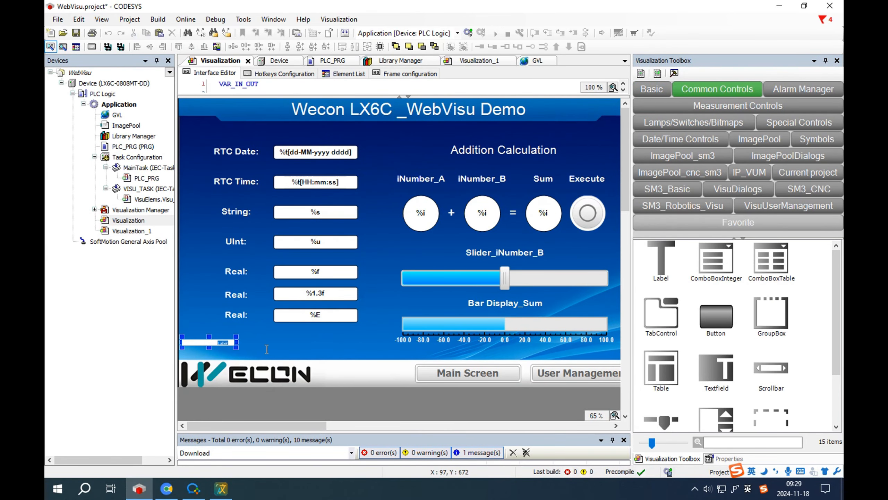
key(BackSpace)
text(iNumber_B)
click(250, 339)
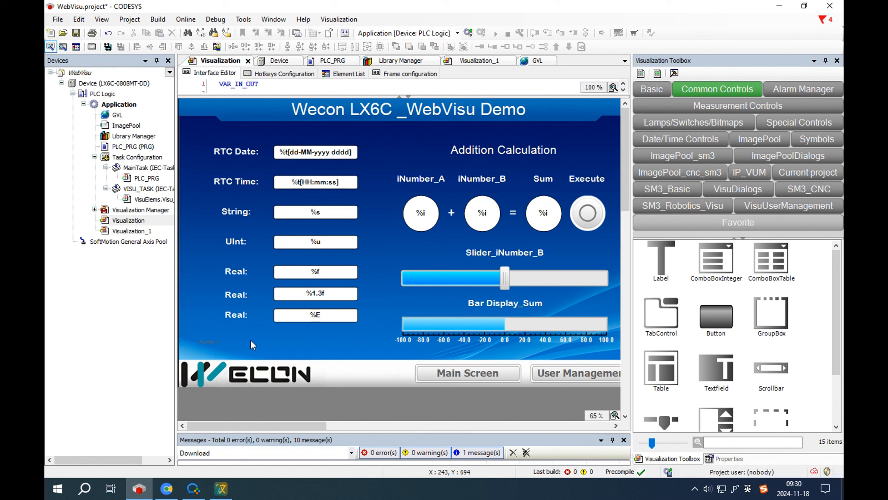
click(221, 342)
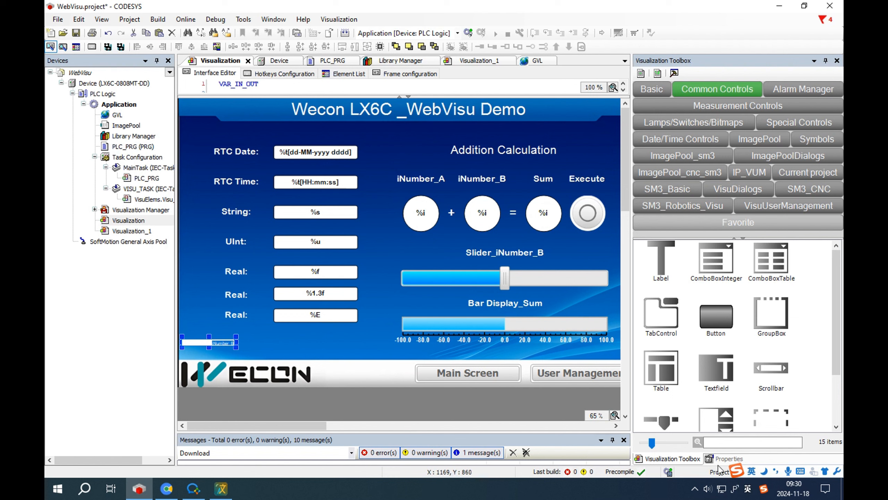
Step: Give the iNumber_B label Font-HeadingLarge and a white font colour, and nudge it right
click(729, 459)
click(644, 194)
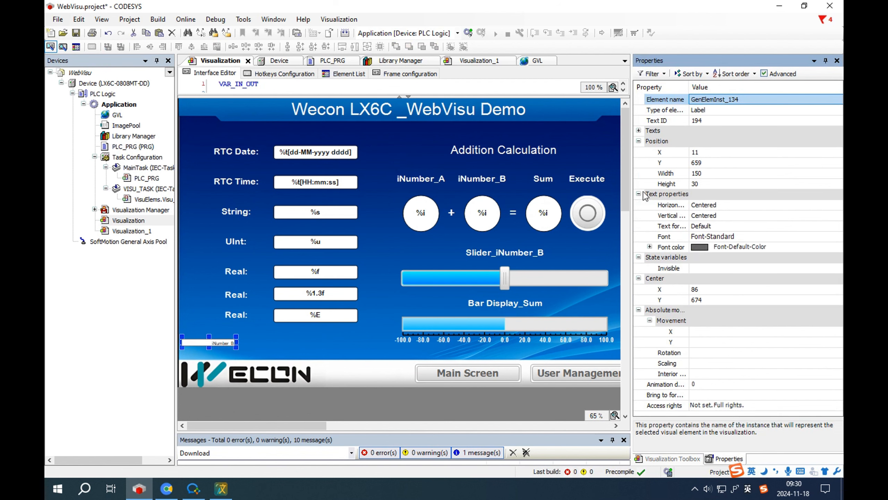
click(732, 237)
click(732, 237)
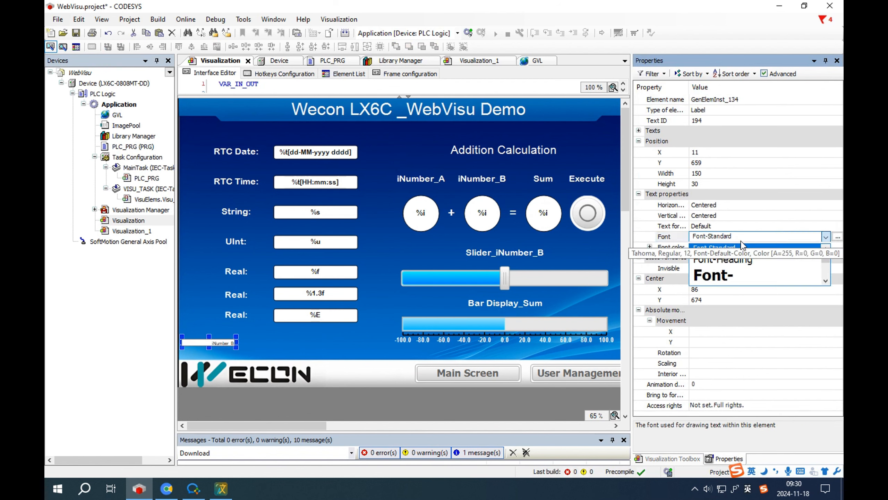
click(727, 277)
click(733, 246)
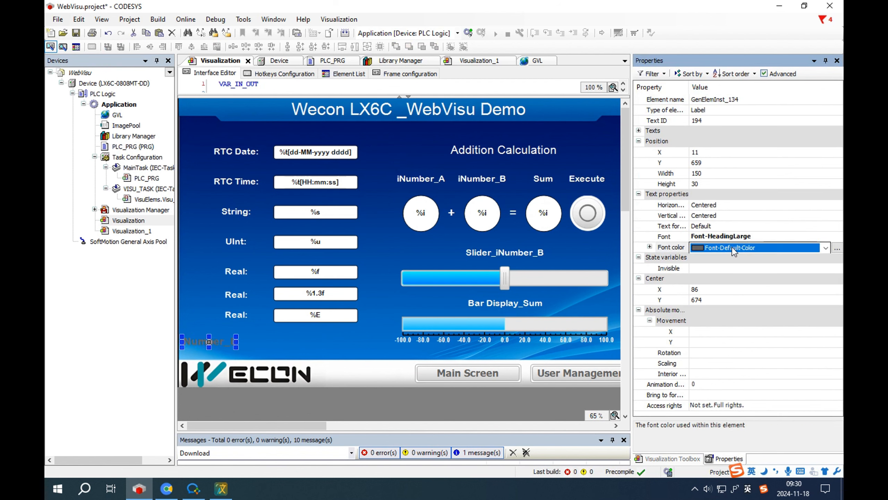
click(732, 247)
click(720, 265)
click(334, 358)
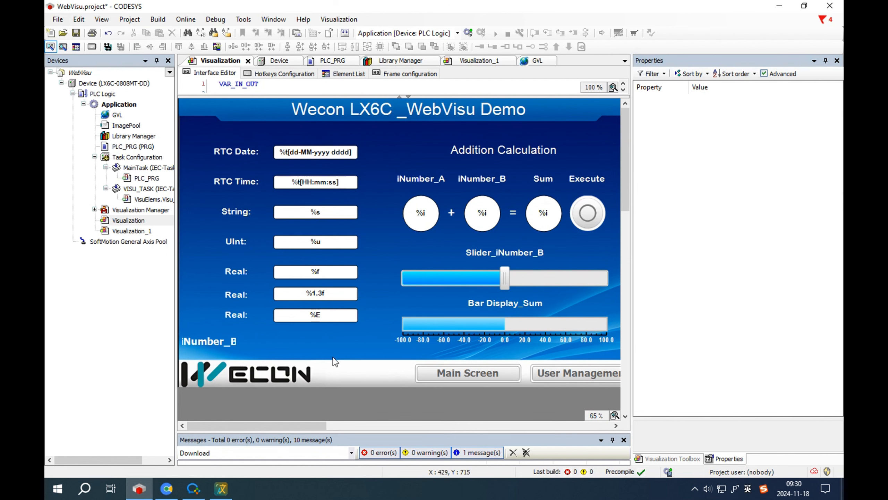
drag(236, 342, 252, 342)
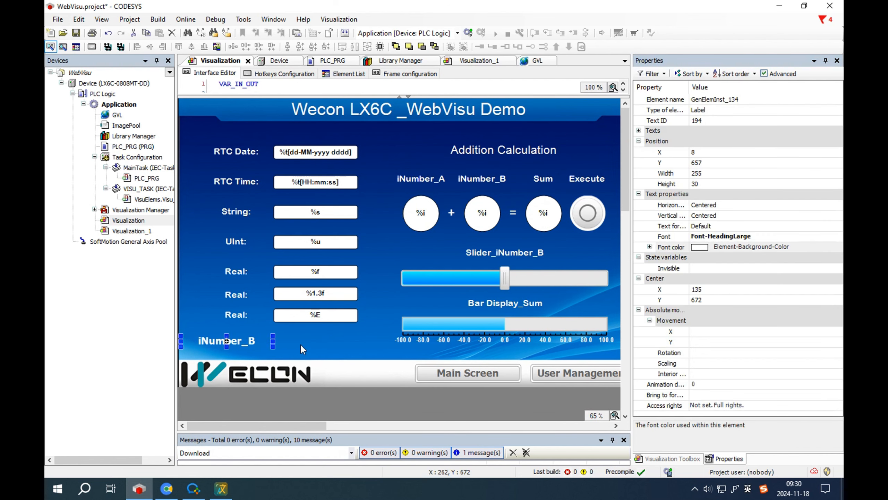
click(315, 344)
Step: Draw a Basic rectangle to the right of the iNumber_B label
click(659, 459)
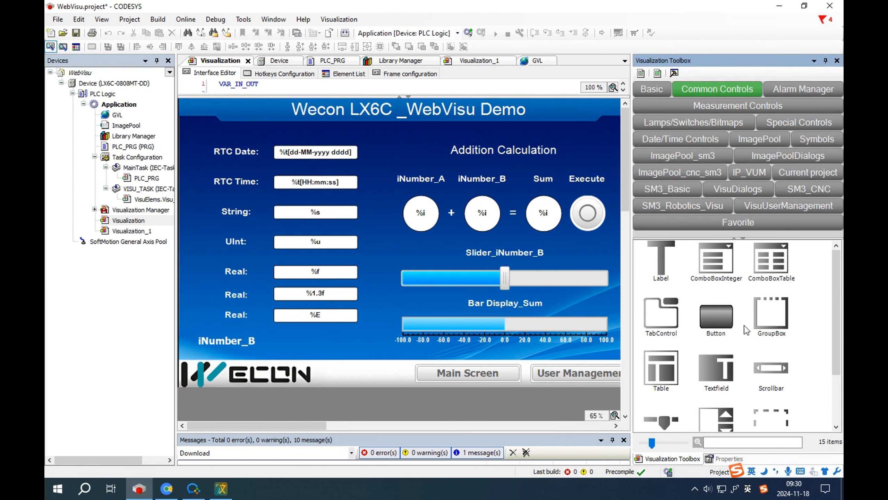
click(658, 90)
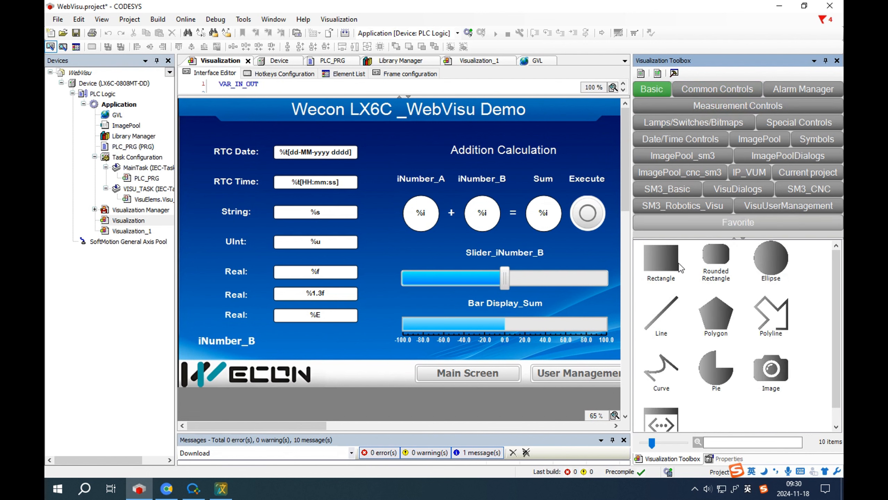
drag(269, 333, 370, 352)
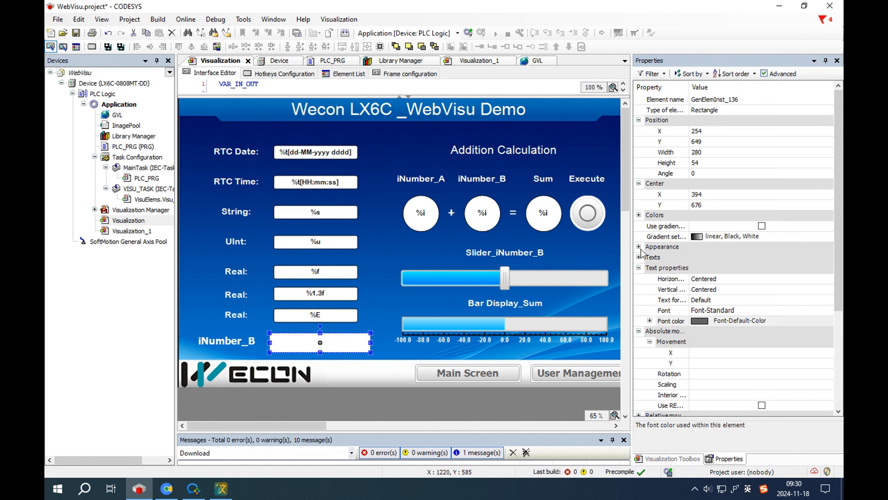
Step: Expand the rectangle's appearance, text and font colour property groups
click(639, 247)
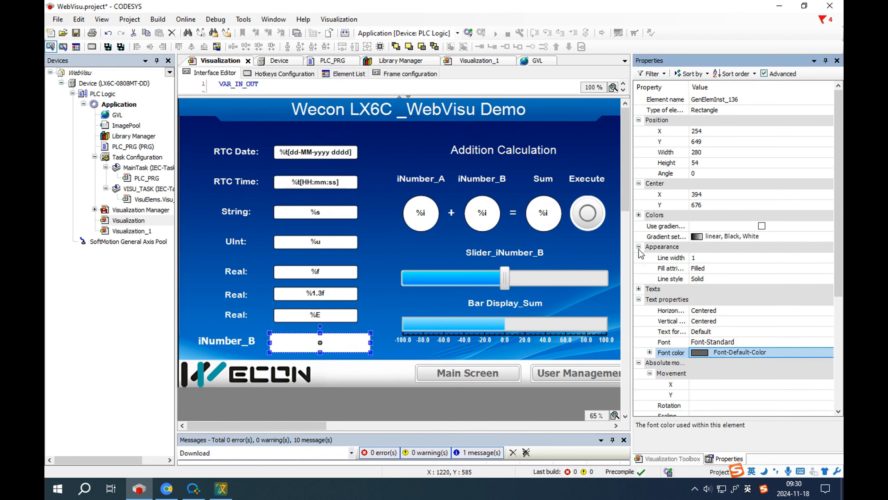
click(639, 289)
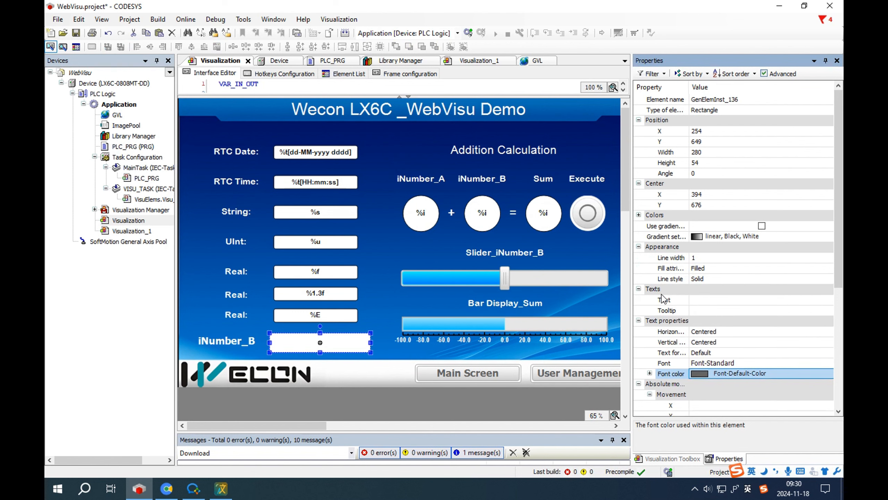
scroll(663, 299, down, 3)
click(650, 279)
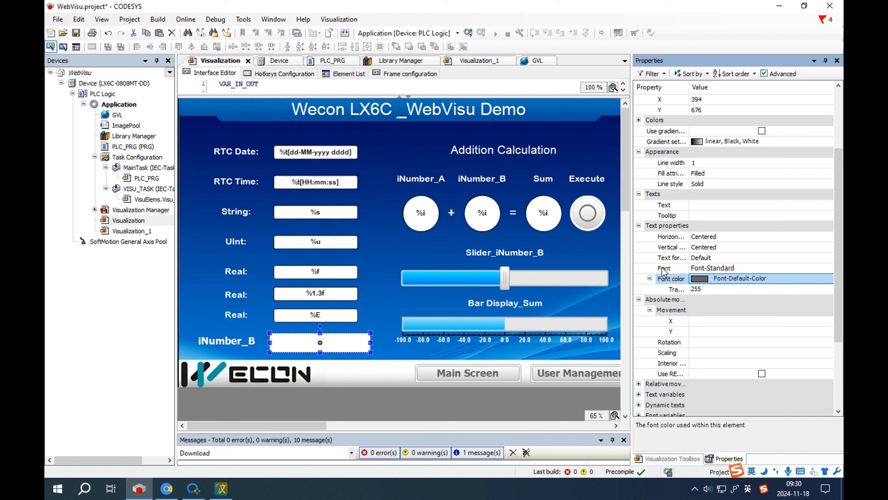
scroll(664, 270, up, 2)
Step: Set the rectangle's normal-state frame and fill transparency to 0, then begin editing its text
click(639, 182)
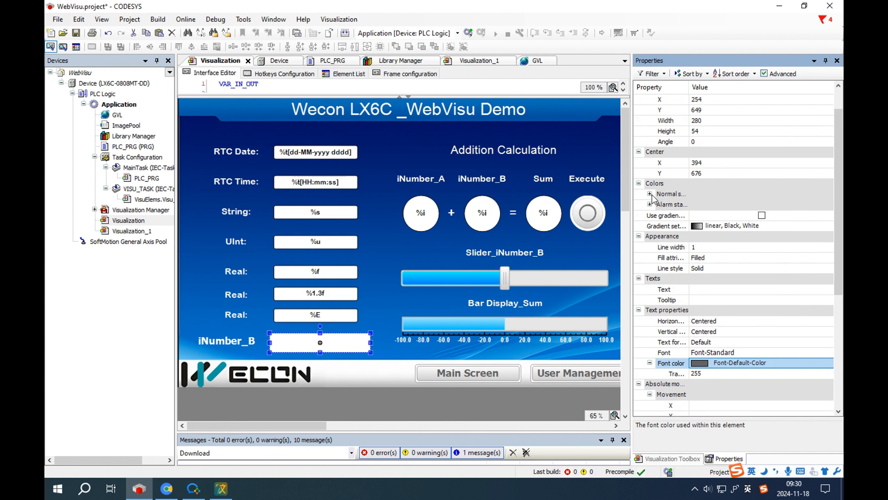
click(650, 194)
click(661, 205)
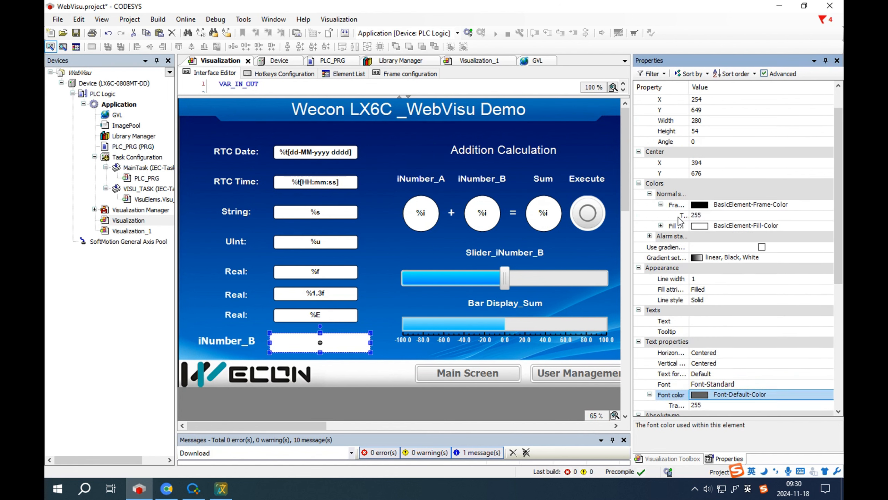
click(682, 220)
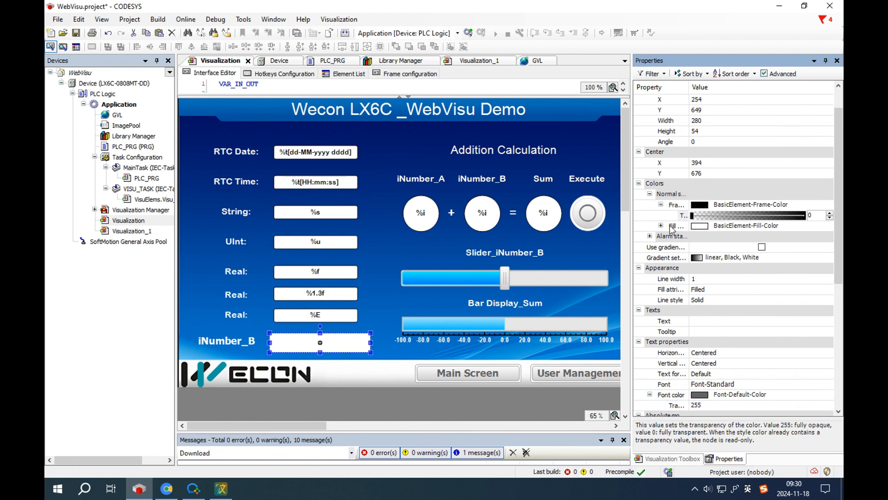
click(661, 225)
click(706, 236)
drag(706, 237, 677, 238)
click(353, 346)
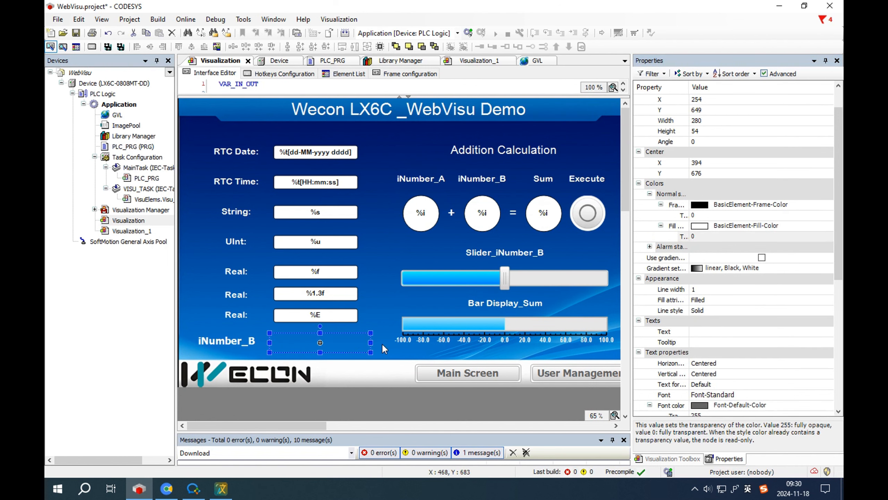
click(704, 332)
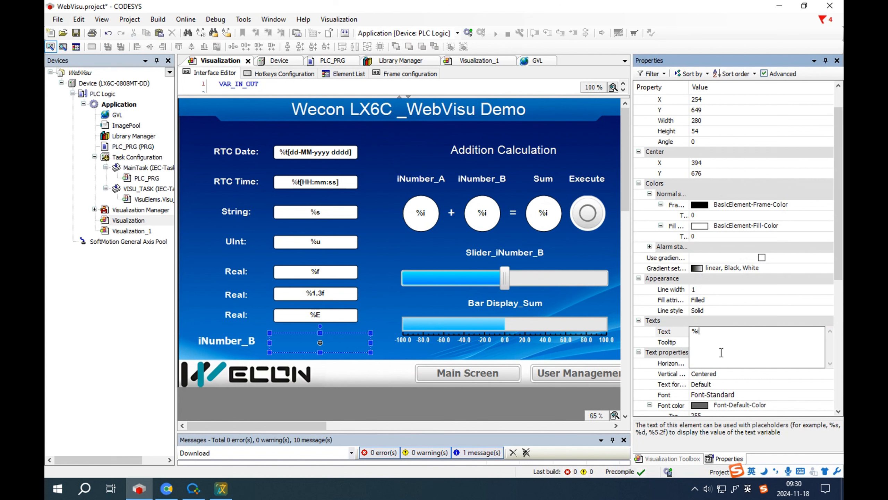
Step: Finish the %i text and bind the rectangle's text variable to PLC_PRG.iNumber_B
click(665, 333)
scroll(703, 350, down, 4)
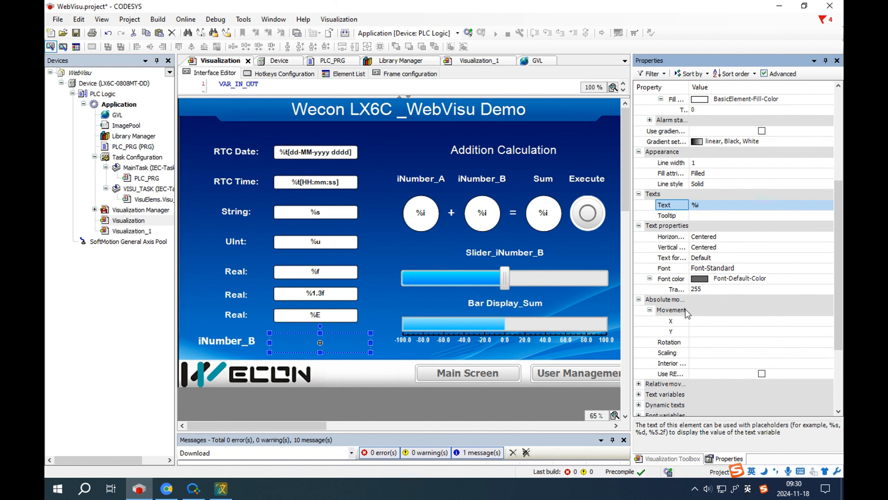
scroll(686, 370, down, 2)
click(638, 331)
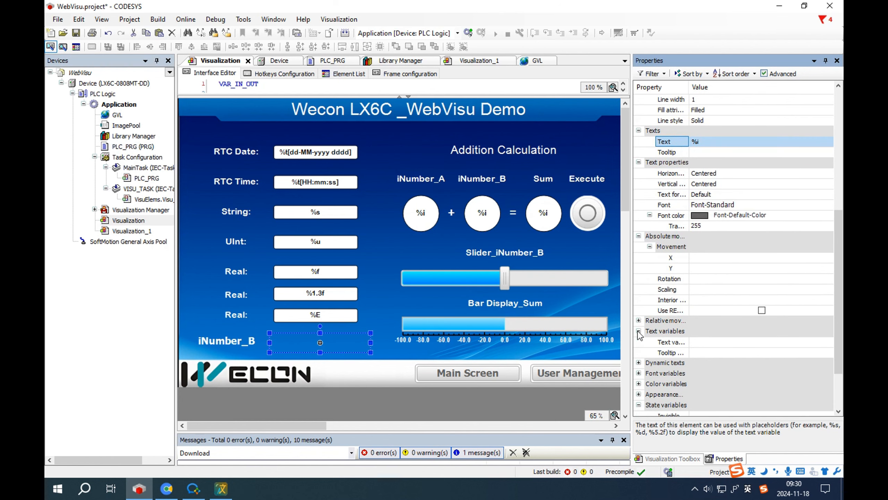
click(717, 344)
click(826, 342)
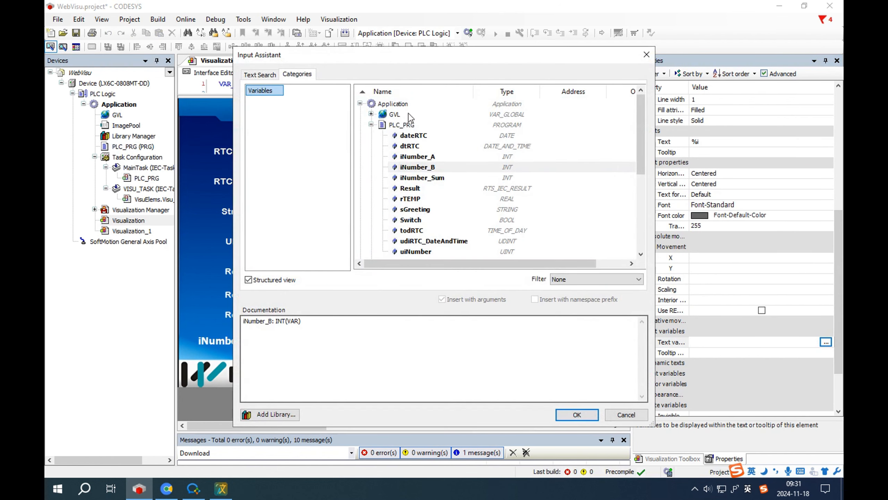
double_click(472, 167)
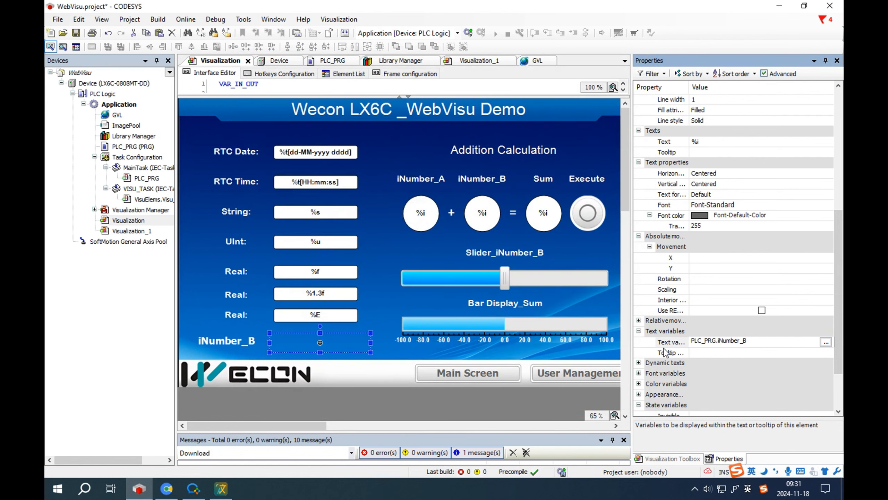
click(698, 353)
Step: Add an OnMouseClick Write Variable action that writes PLC_PRG.iNumber_B
scroll(700, 354, down, 2)
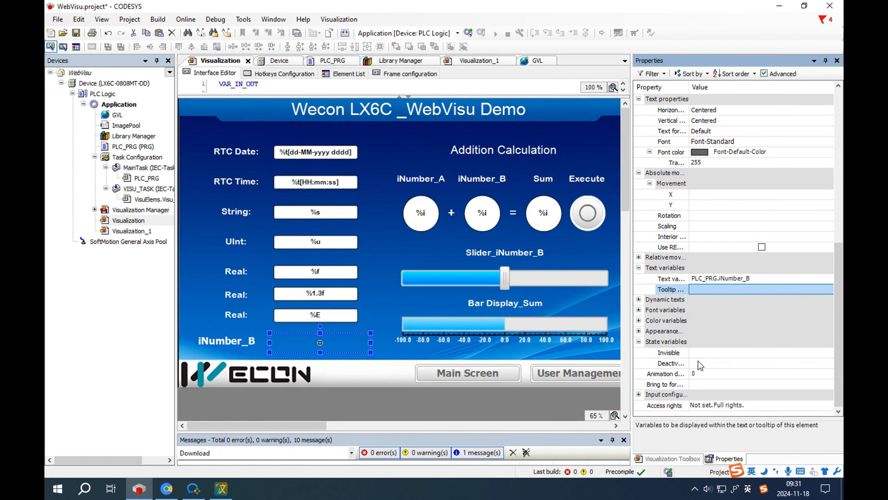
click(639, 394)
scroll(701, 379, down, 3)
click(673, 321)
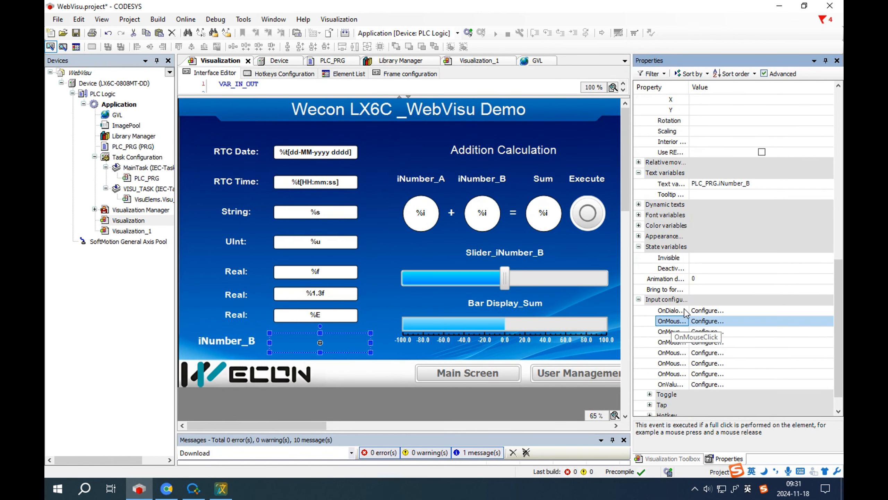
click(697, 322)
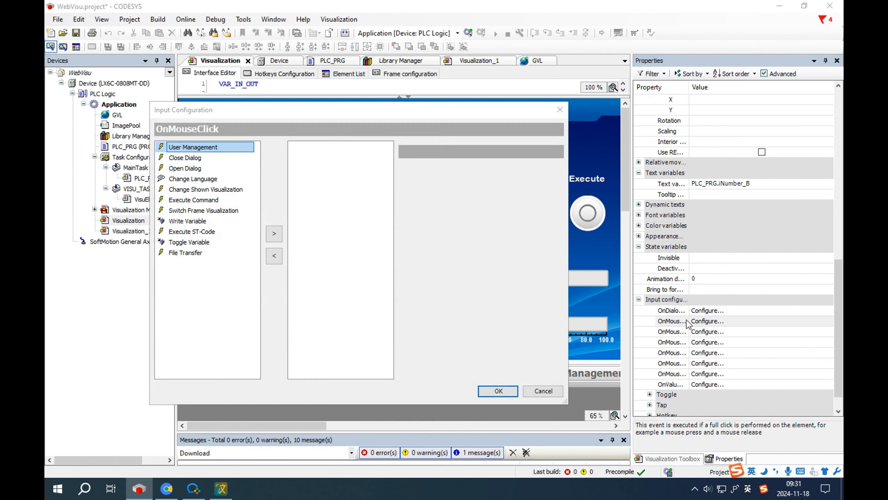
click(198, 221)
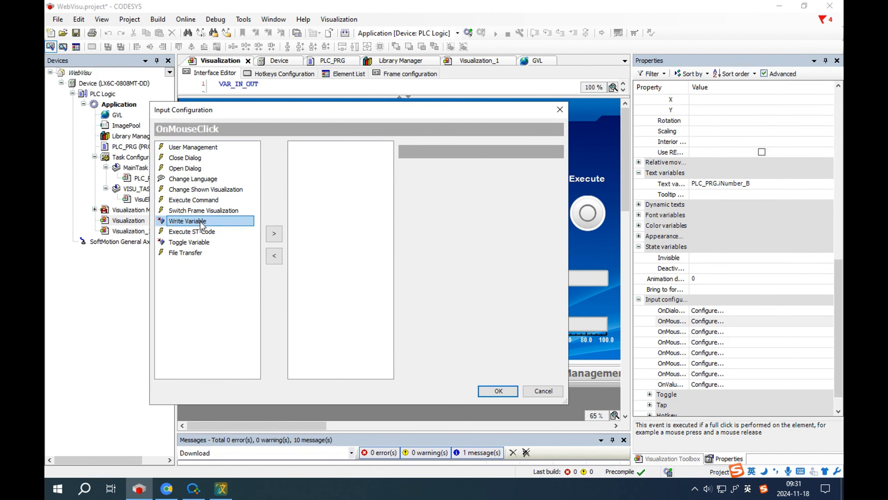
double_click(204, 224)
click(454, 219)
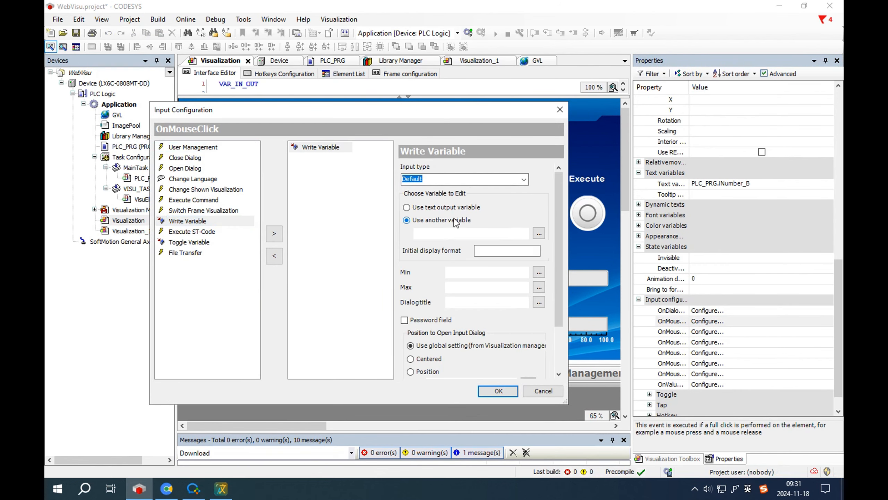
click(539, 233)
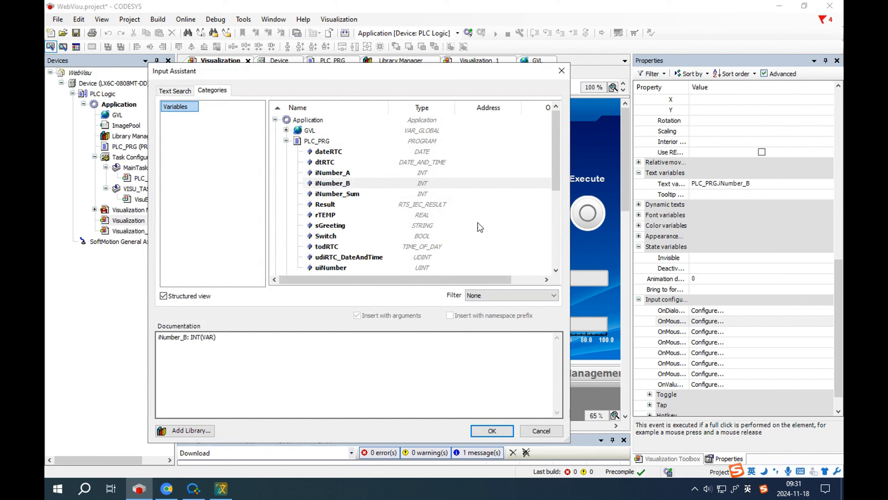
click(348, 184)
click(491, 430)
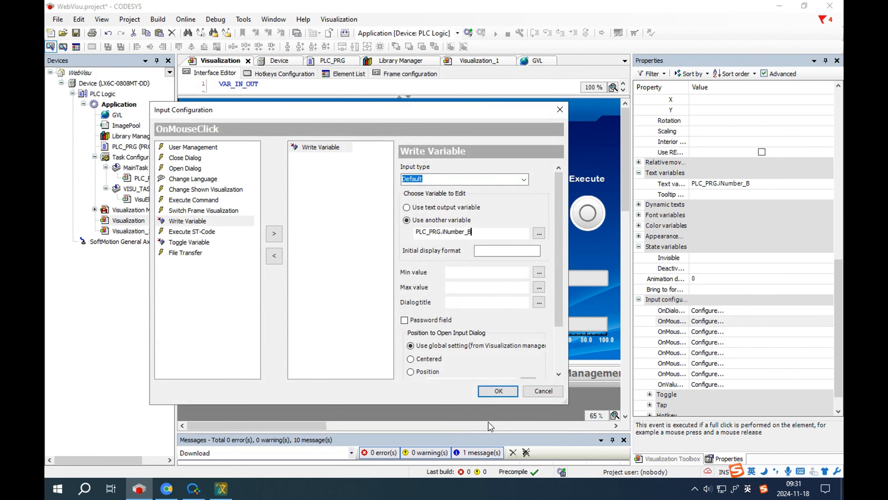
click(490, 391)
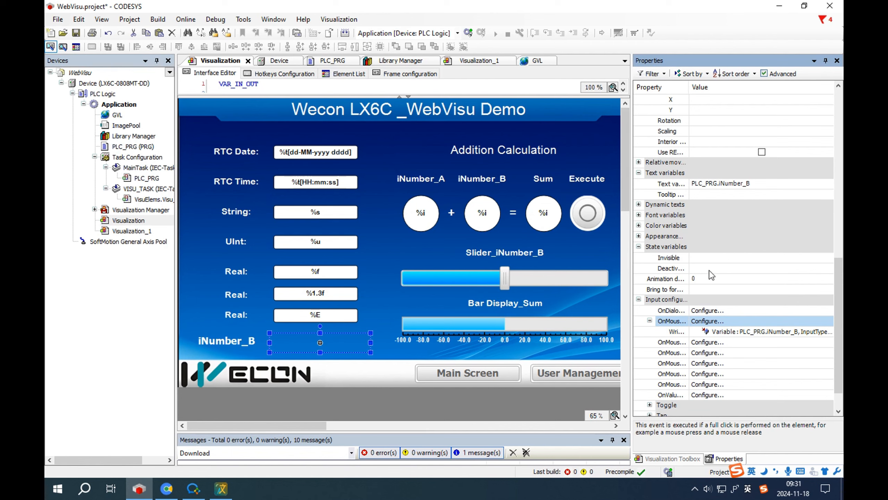
Step: Set the rectangle's font colour to Element-Background-Color and font to Font-HeadingLarge
scroll(711, 275, up, 4)
click(755, 185)
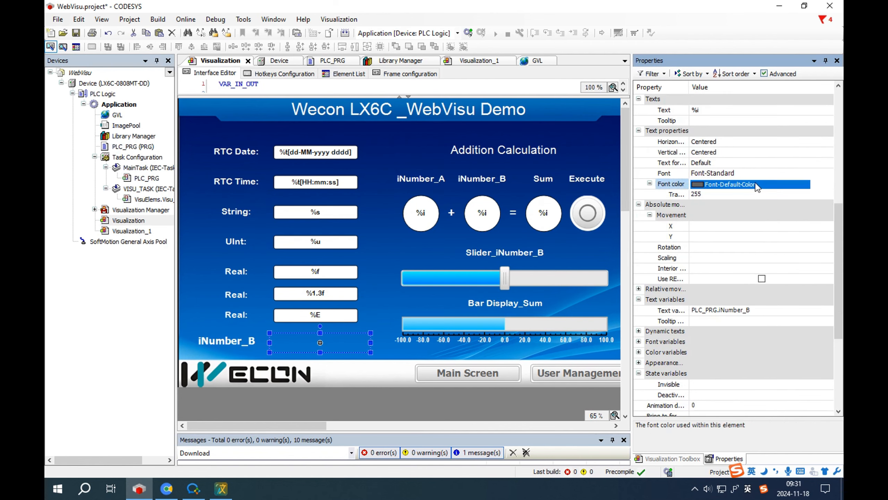
click(755, 184)
click(711, 205)
click(706, 173)
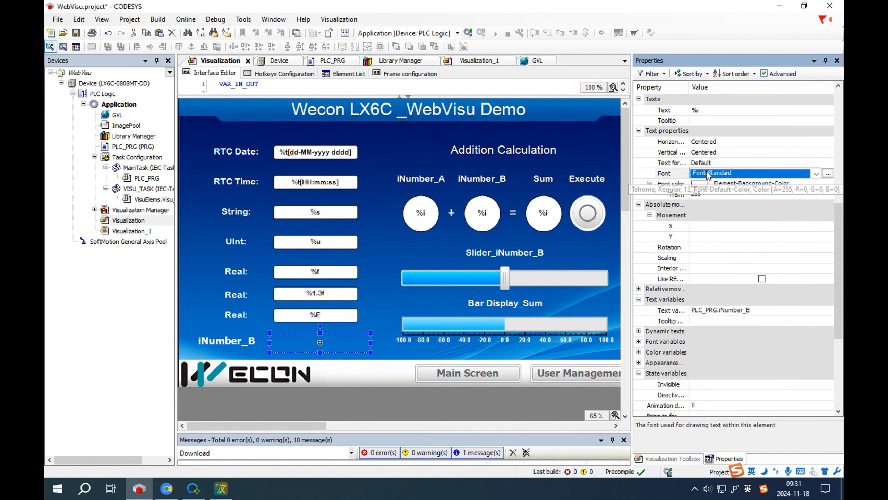
click(708, 174)
click(714, 224)
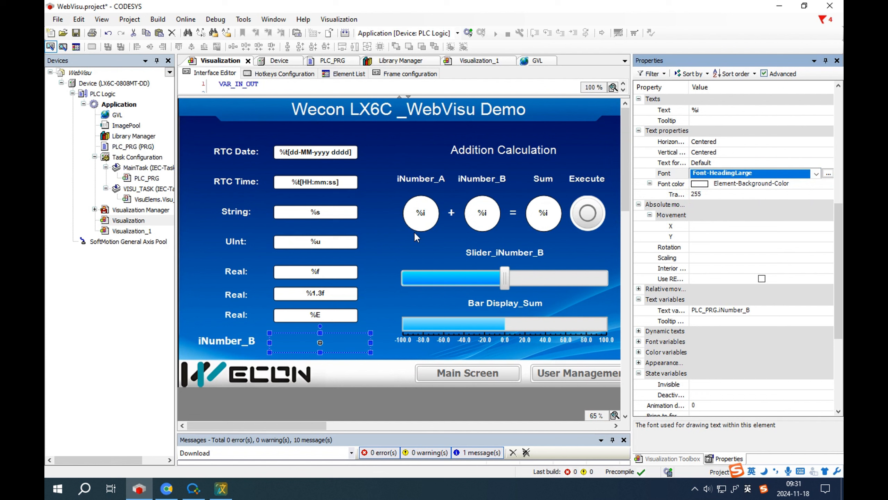
click(418, 240)
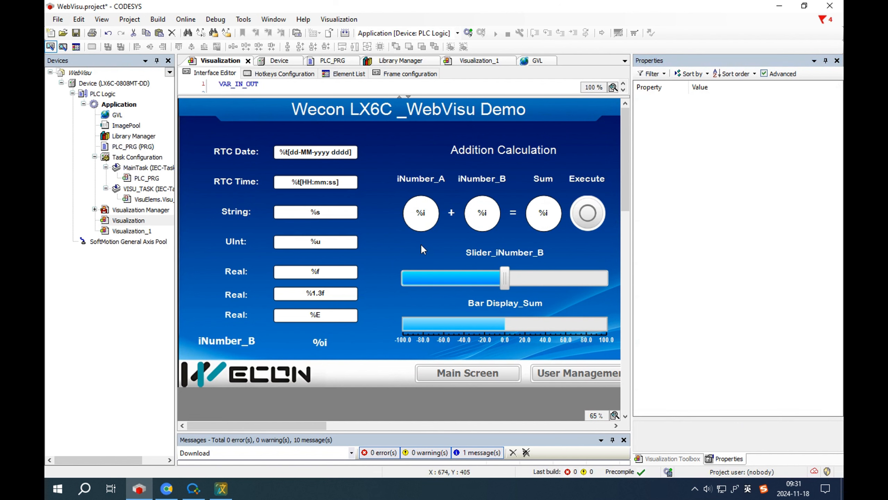
Step: Log in to the device and confirm the online change
click(343, 34)
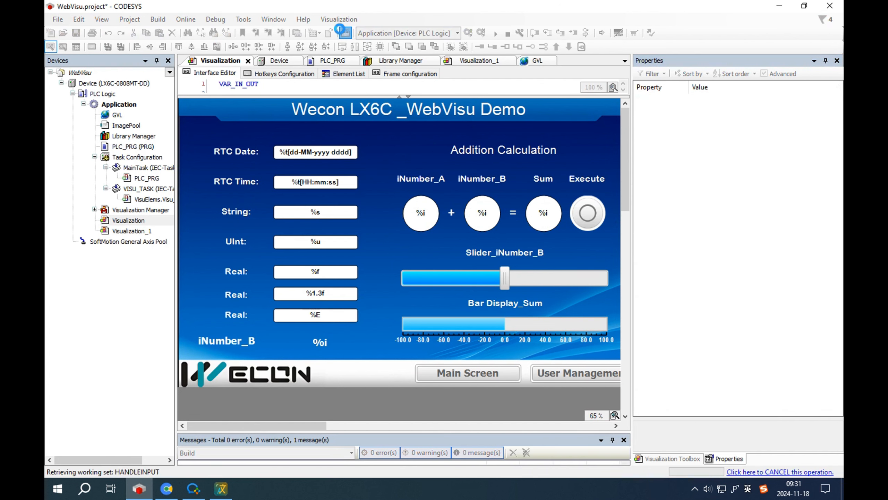
click(467, 32)
click(434, 296)
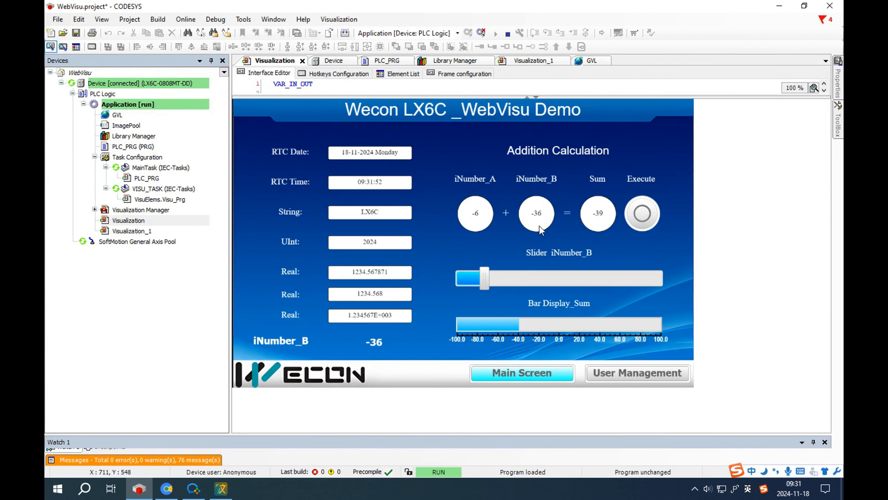
Step: Enter 5 into the iNumber_B display field, then log out of the device
drag(485, 279, 531, 279)
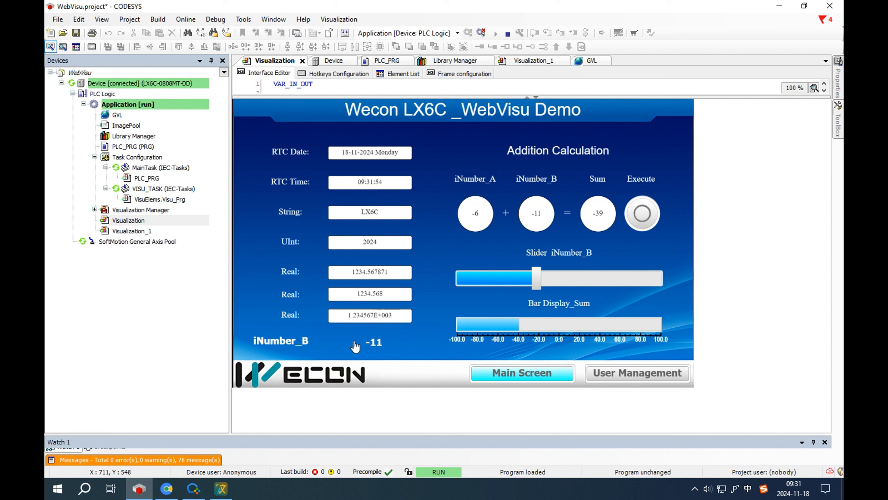
click(381, 343)
click(386, 343)
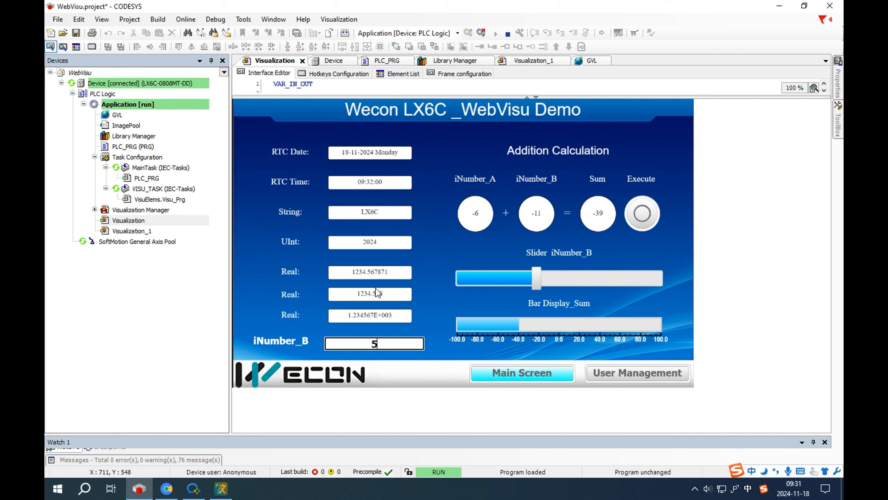
text(5)
key(Return)
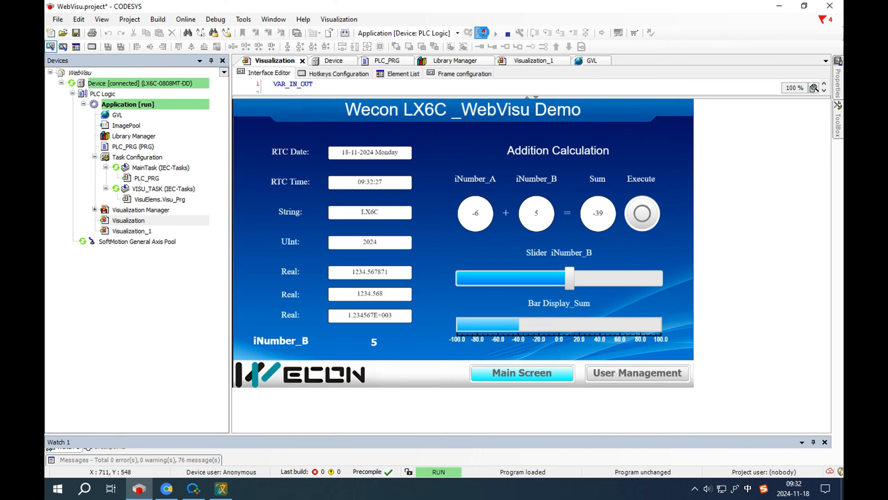
click(482, 32)
Step: Inspect the String, RTC Time and RTC Date format texts, e.g. %t[dd-MM-yyyy dddd]
click(329, 216)
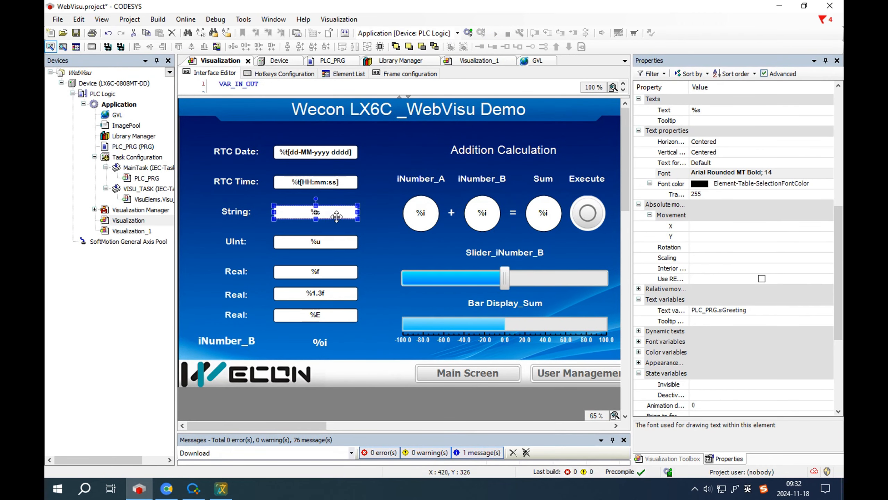
click(332, 212)
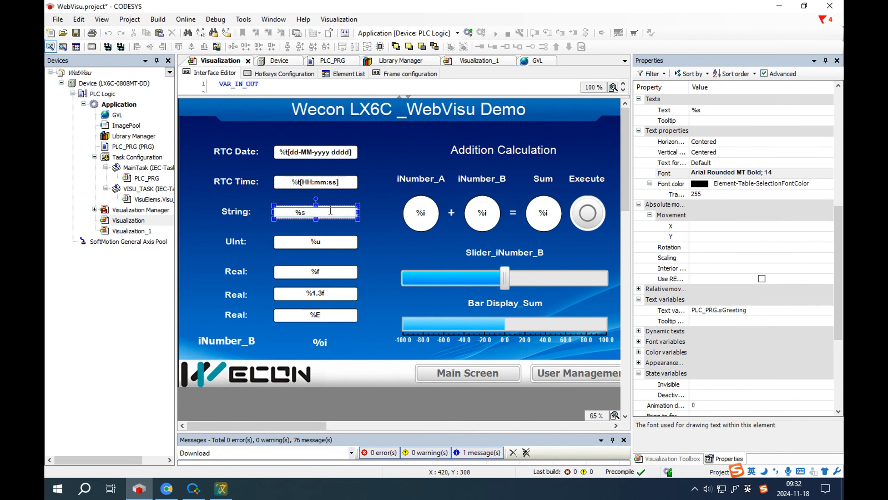
click(345, 182)
click(345, 182)
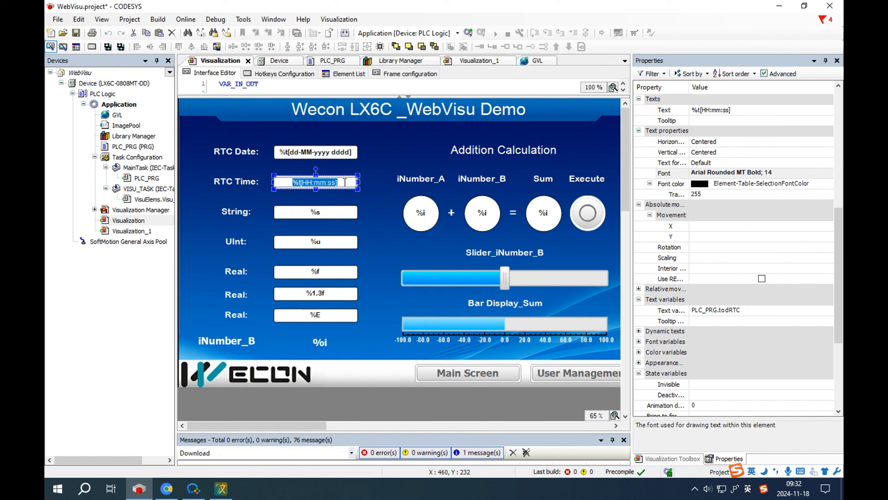
click(347, 153)
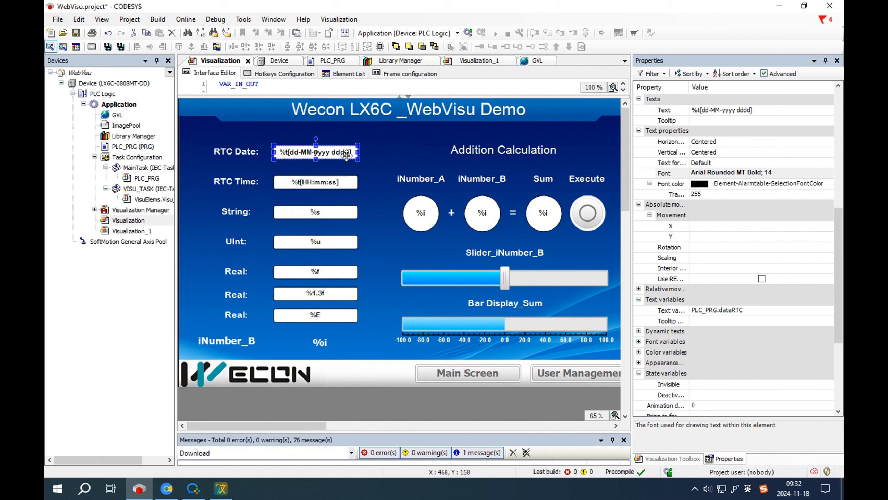
click(762, 112)
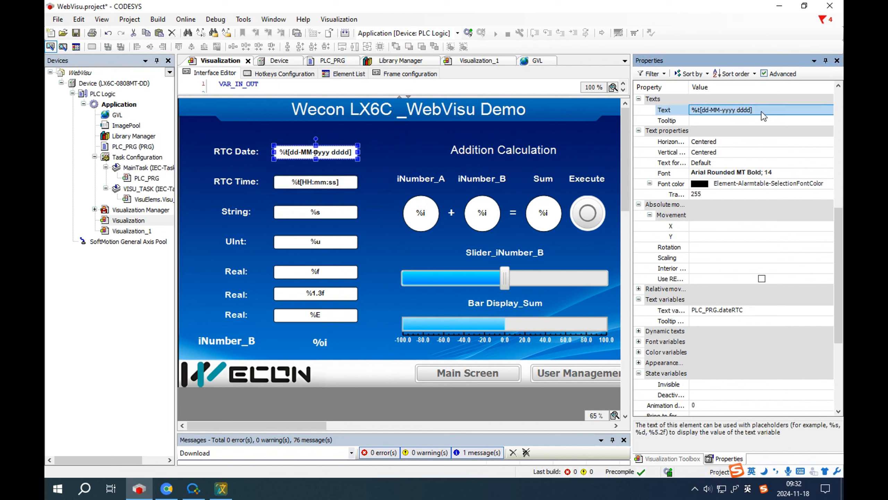
click(638, 362)
scroll(664, 364, down, 1)
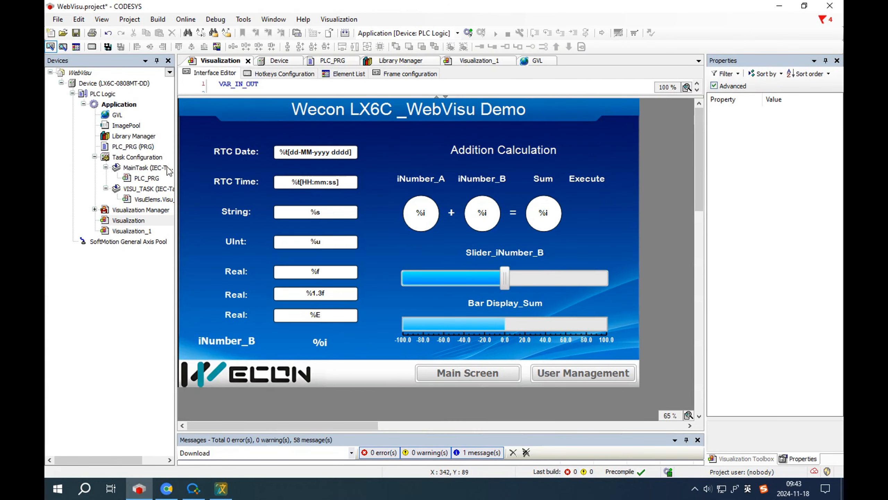
Step: Review the Switch-guarded sum calculation in PLC_PRG, then return to the Visualization page
double_click(133, 146)
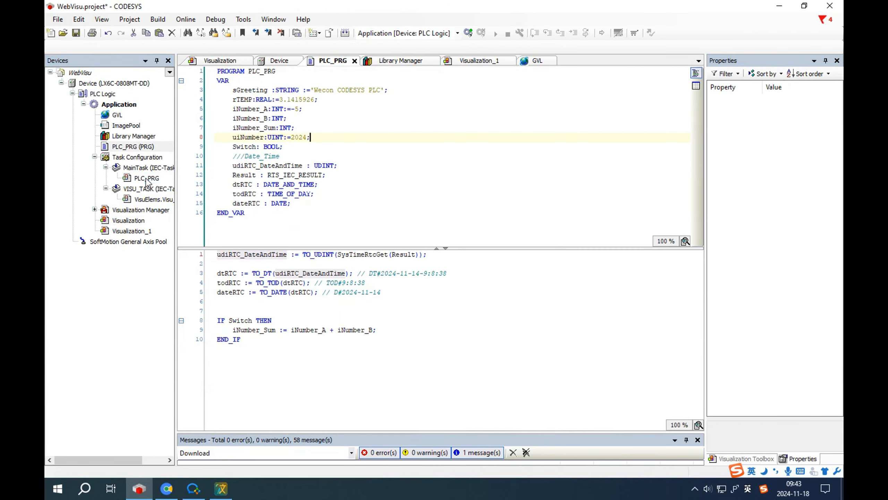
drag(256, 320, 420, 330)
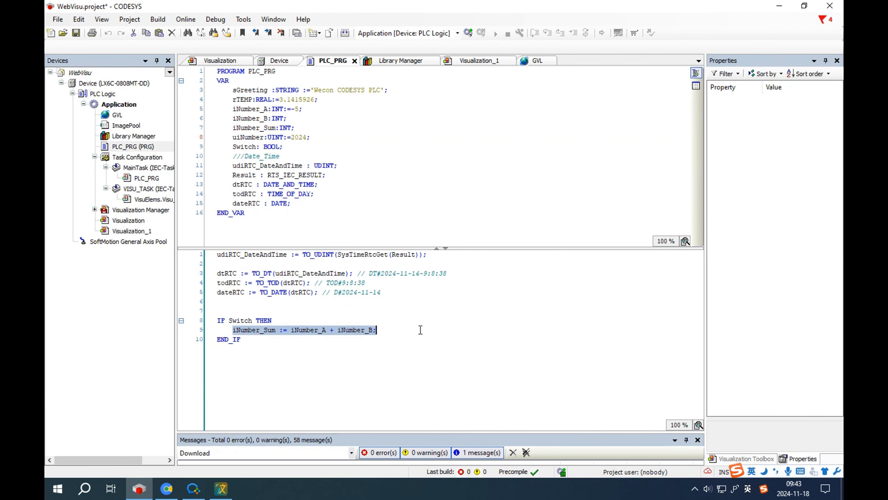
double_click(133, 221)
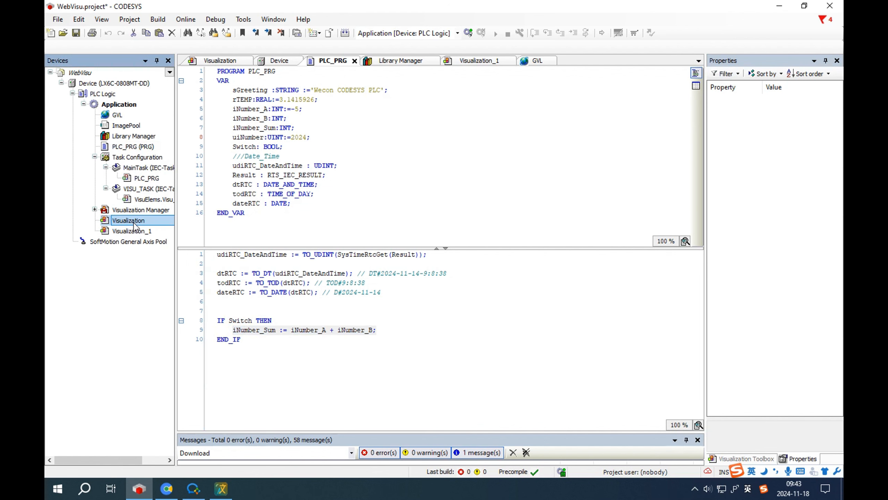
Step: Place a PushSwitch under the Execute label and bind its Variable to PLC_PRG.Switch
click(748, 458)
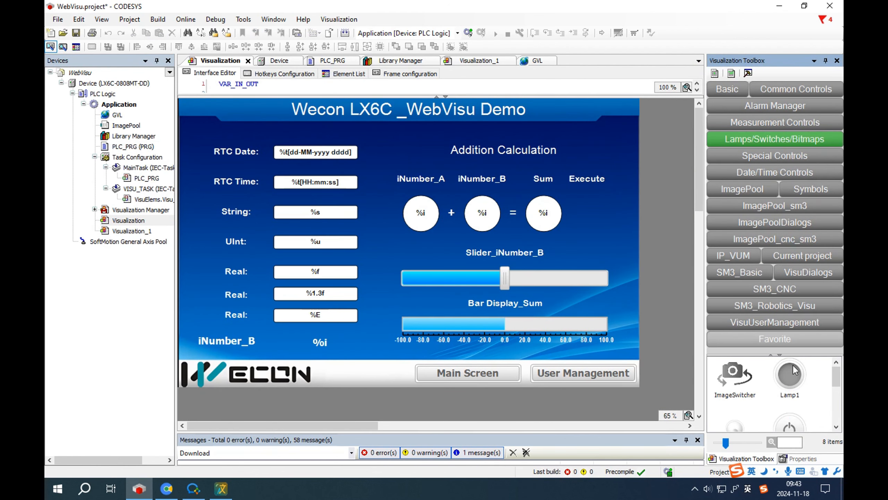
scroll(737, 403, down, 1)
scroll(784, 396, down, 2)
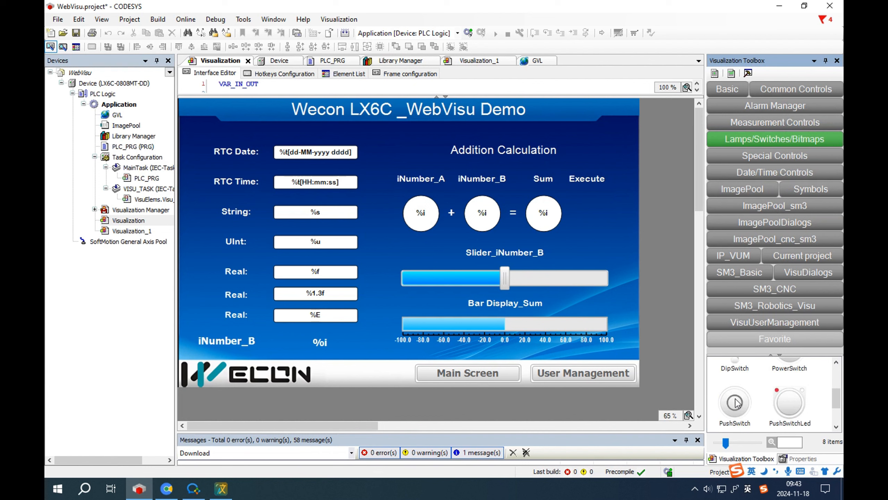
drag(735, 402, 575, 195)
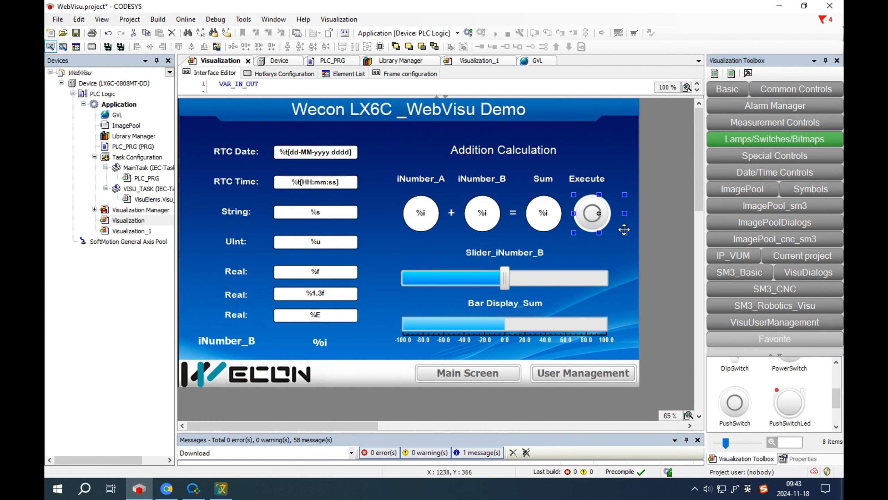
double_click(625, 231)
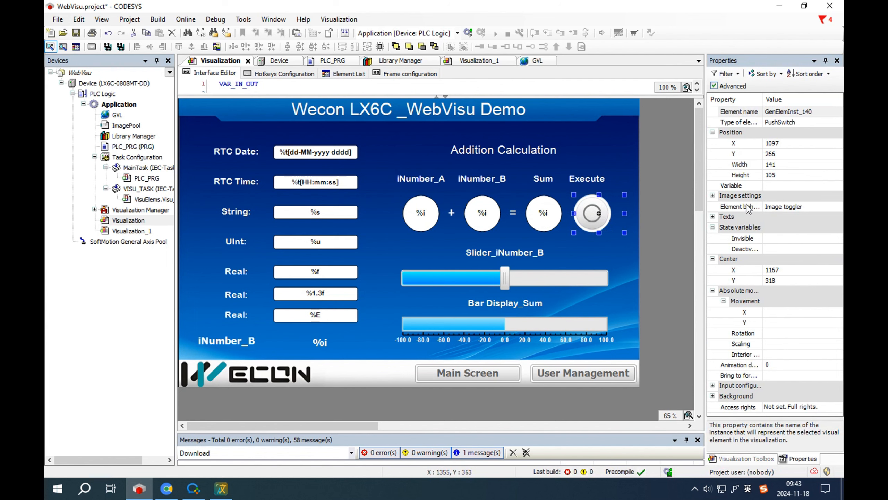
click(778, 186)
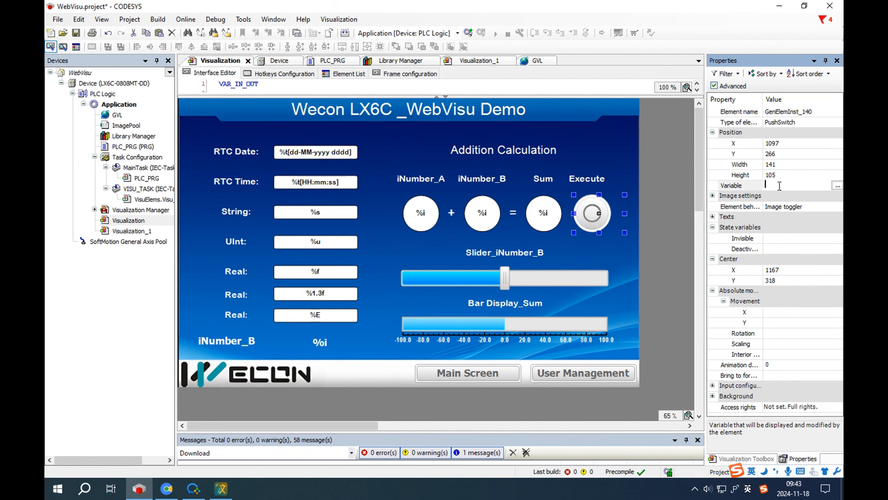
click(837, 186)
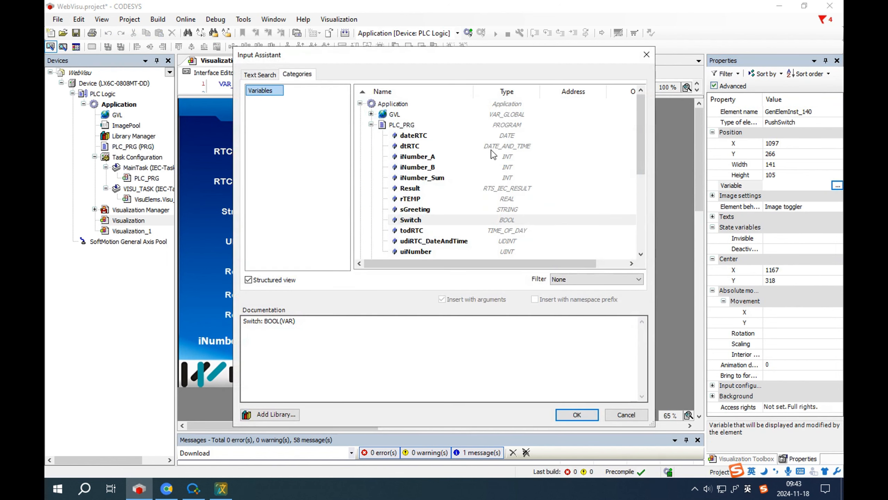
click(415, 209)
click(416, 220)
click(577, 414)
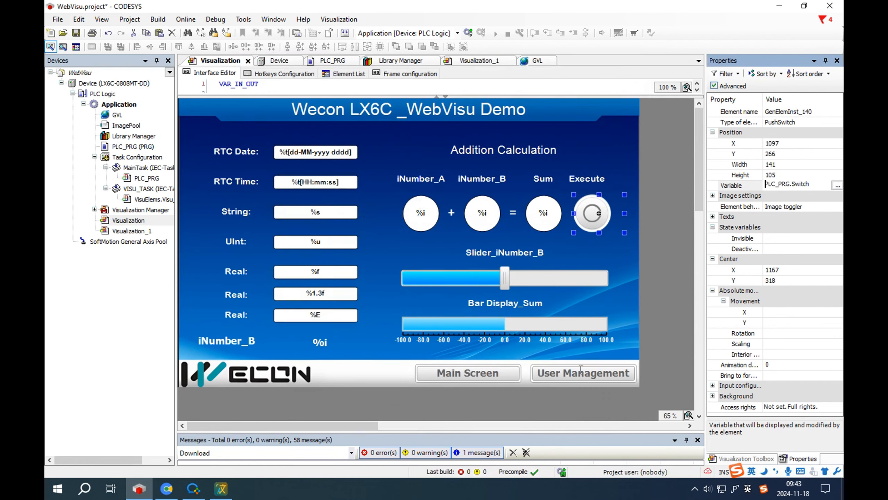
click(599, 239)
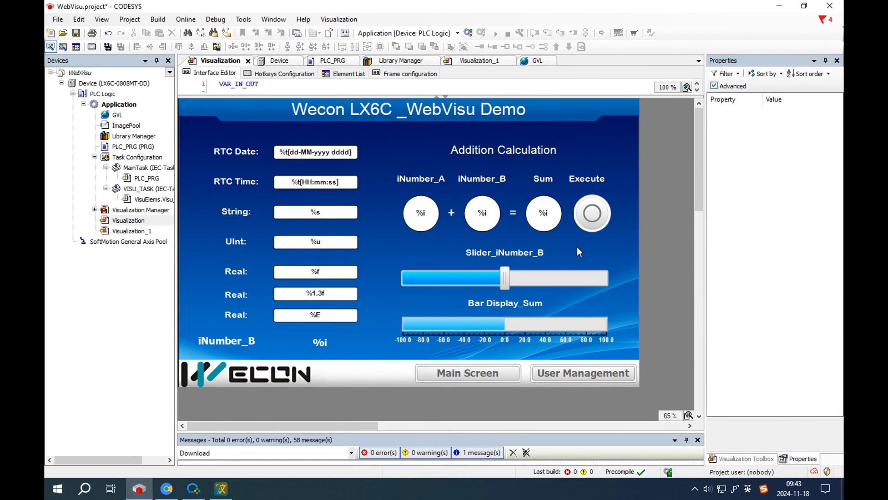
Step: Check the slider's PLC_PRG.iNumber_B binding with Move to click, and Bar Display_Sum's PLC_PRG.iNumber_Sum value
click(530, 281)
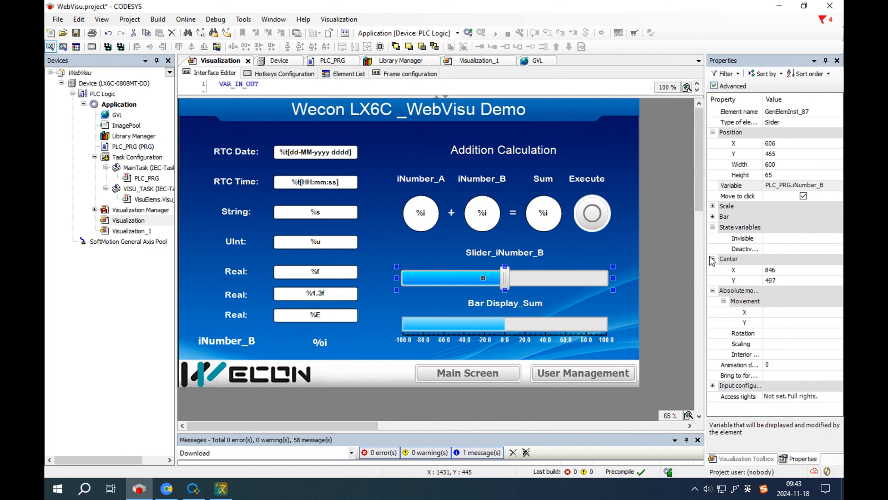
drag(706, 255, 672, 255)
click(787, 177)
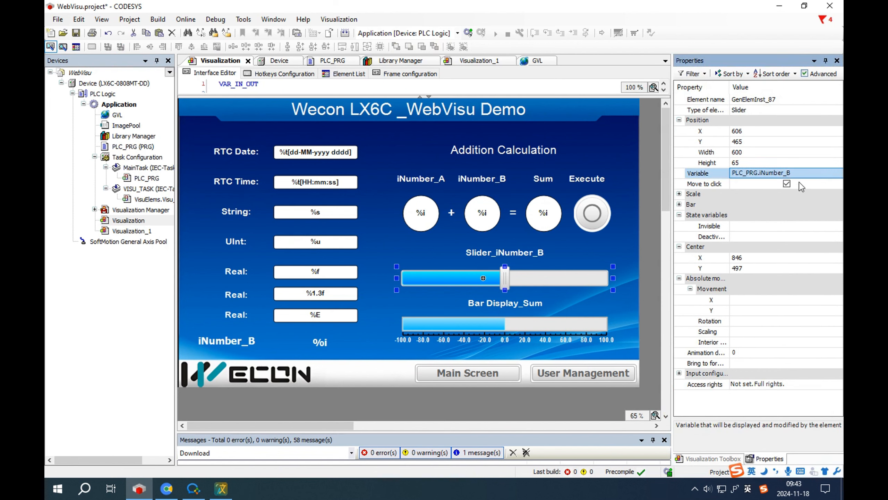
click(788, 184)
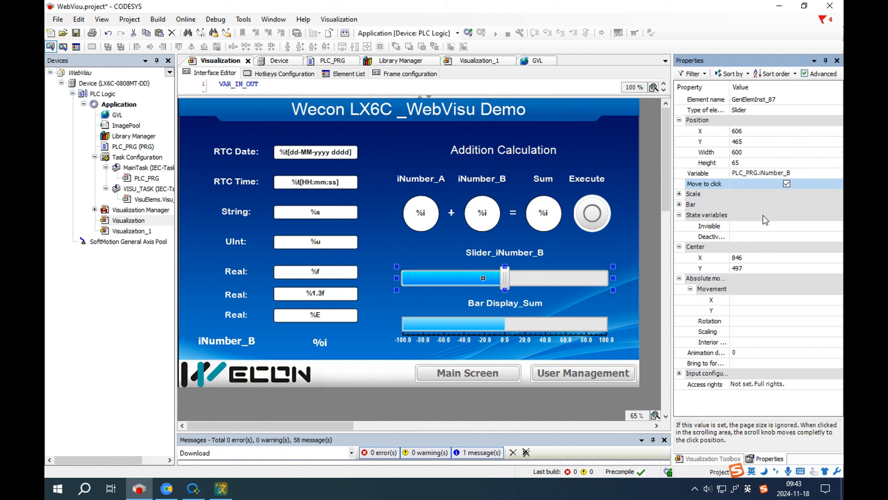
click(538, 327)
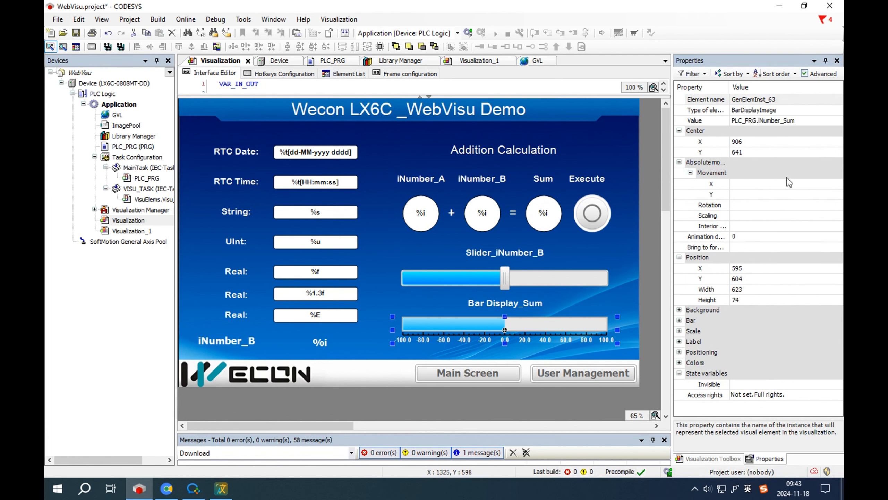
click(779, 120)
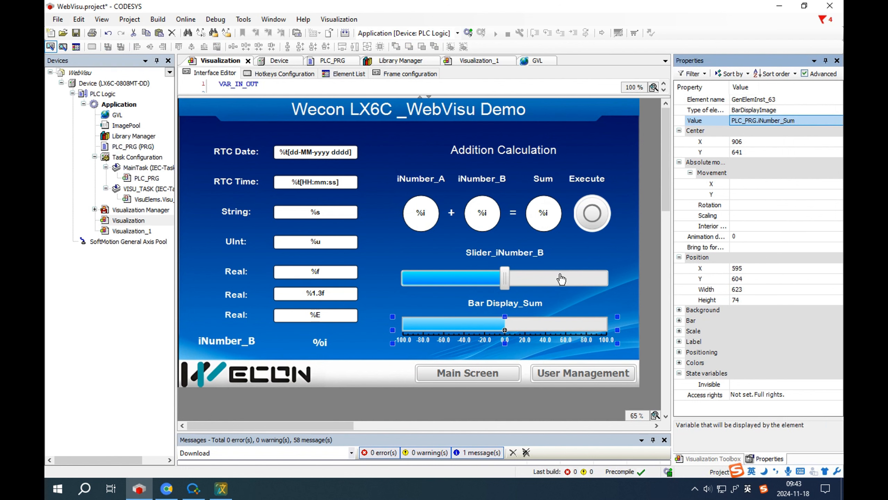
Step: Generate code, log in to the LX6C device and download the changed application
click(345, 33)
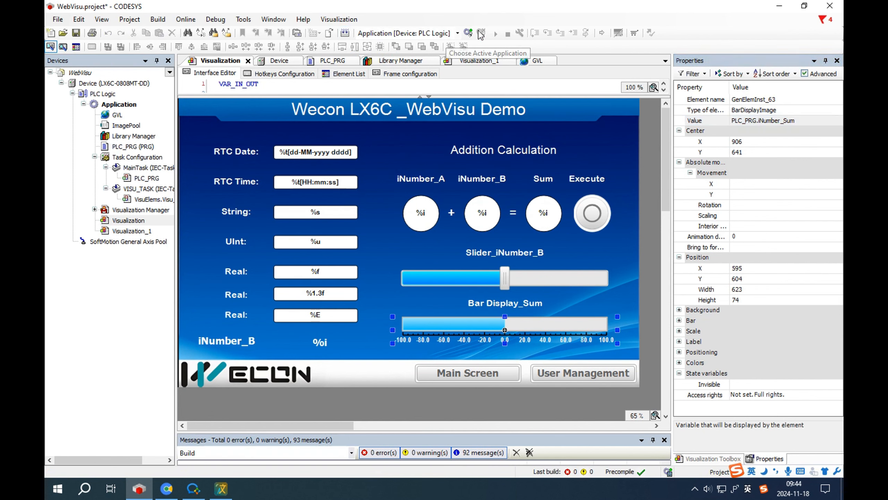
click(481, 35)
click(434, 298)
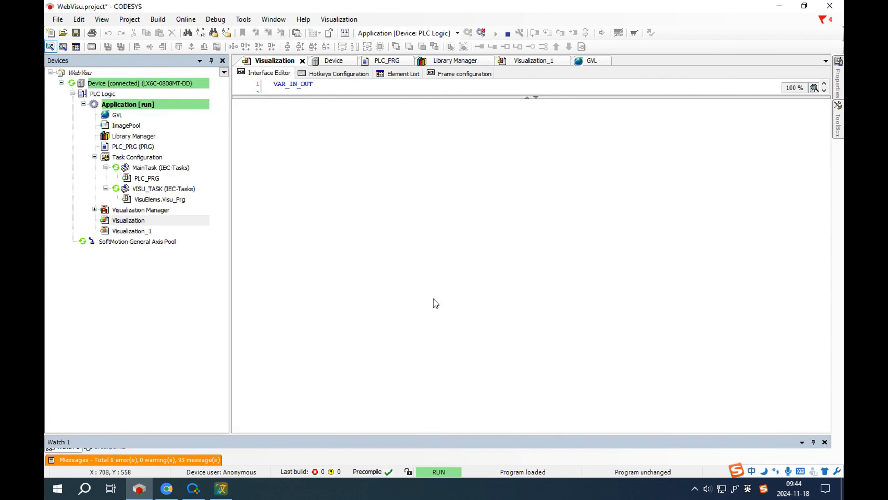
Step: Enter 15 for iNumber_B, switch Execute on to get Sum 10, then drag the slider
click(647, 222)
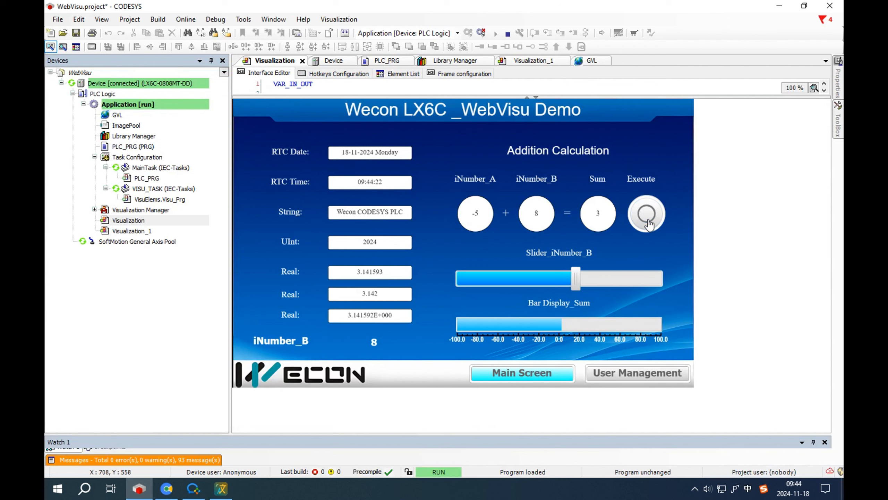
click(383, 342)
text(15)
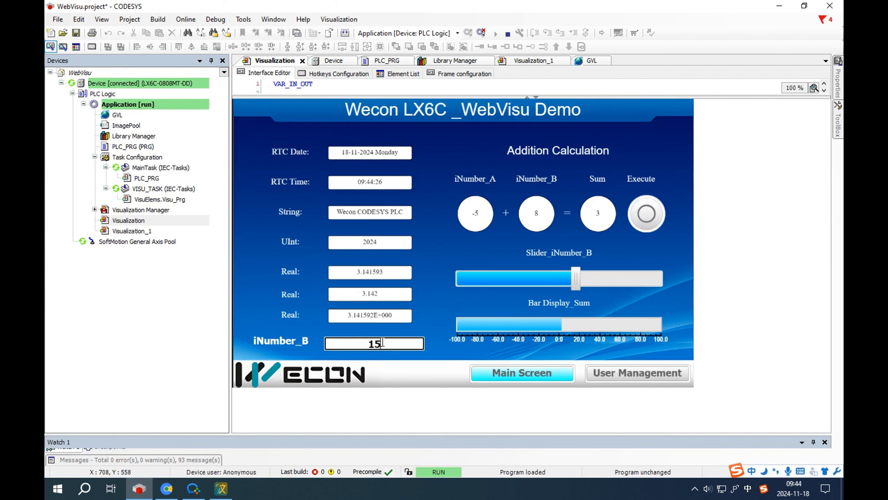
key(Return)
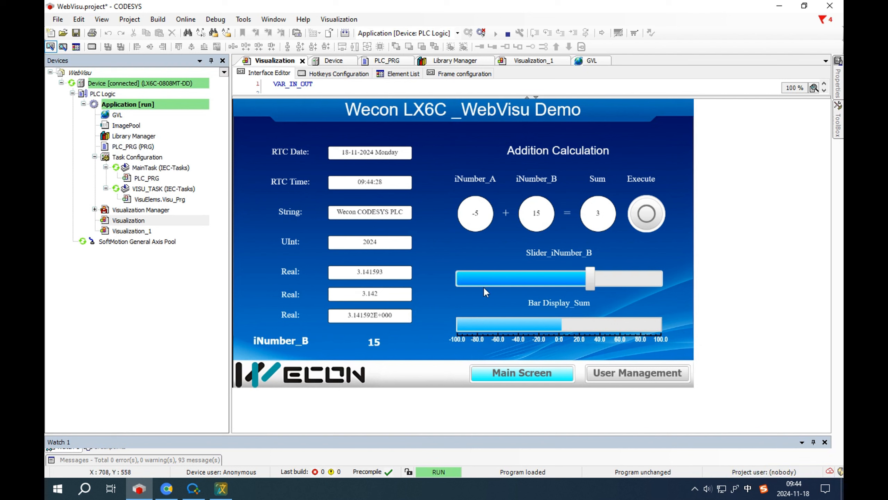
click(649, 220)
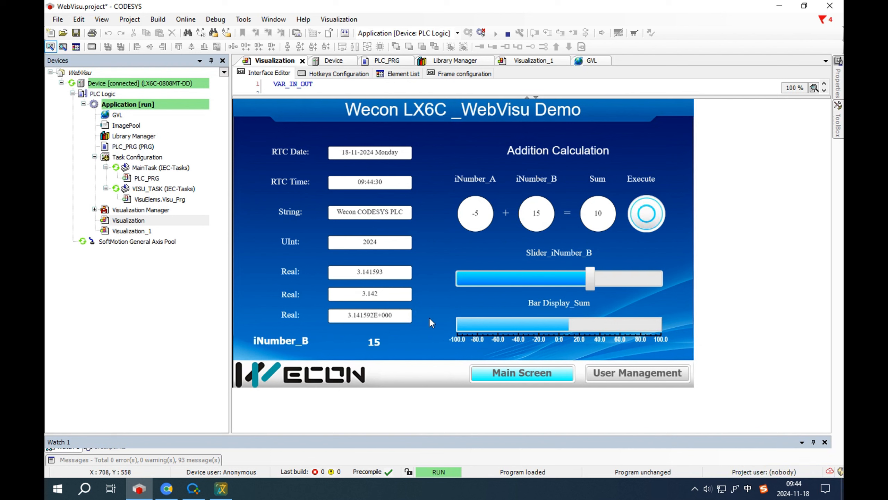
click(374, 341)
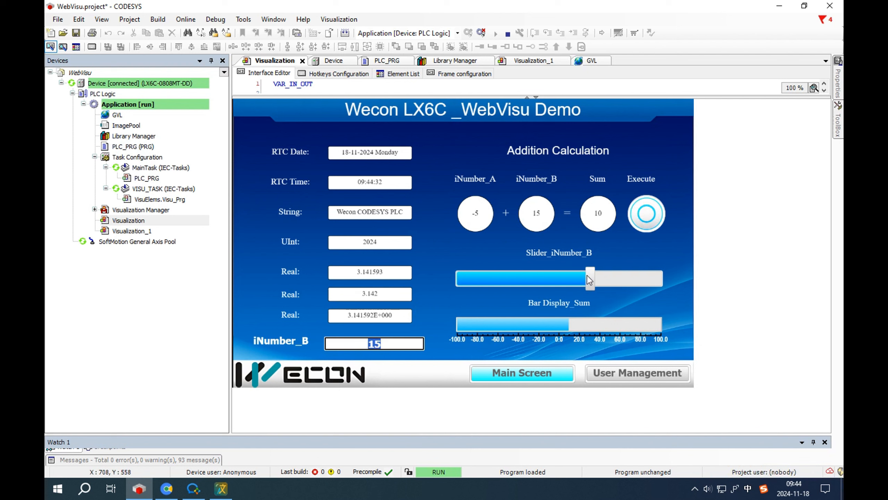
mouse_move(587, 276)
mouse_down()
mouse_move(562, 276)
mouse_move(604, 280)
mouse_move(595, 277)
mouse_up()
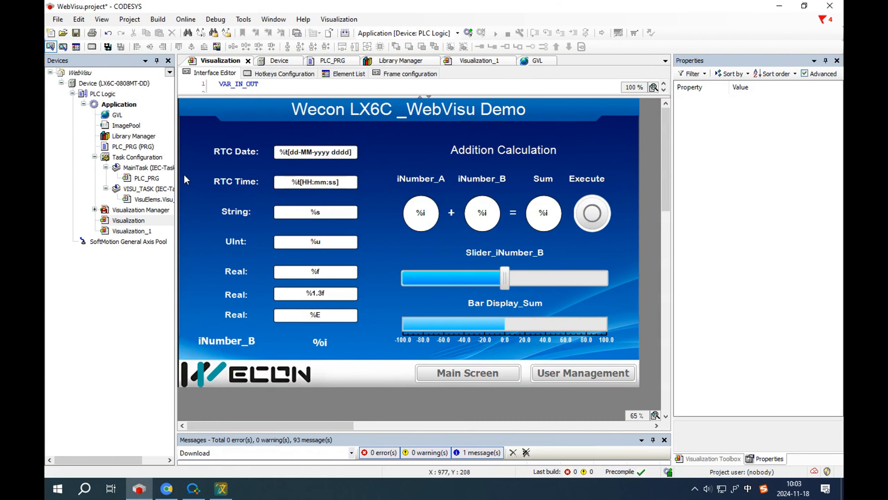
double_click(118, 115)
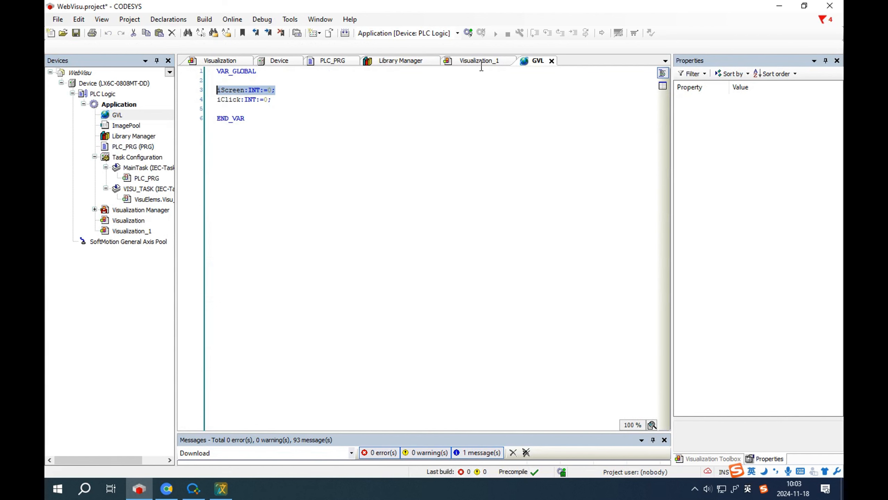
click(215, 63)
click(463, 374)
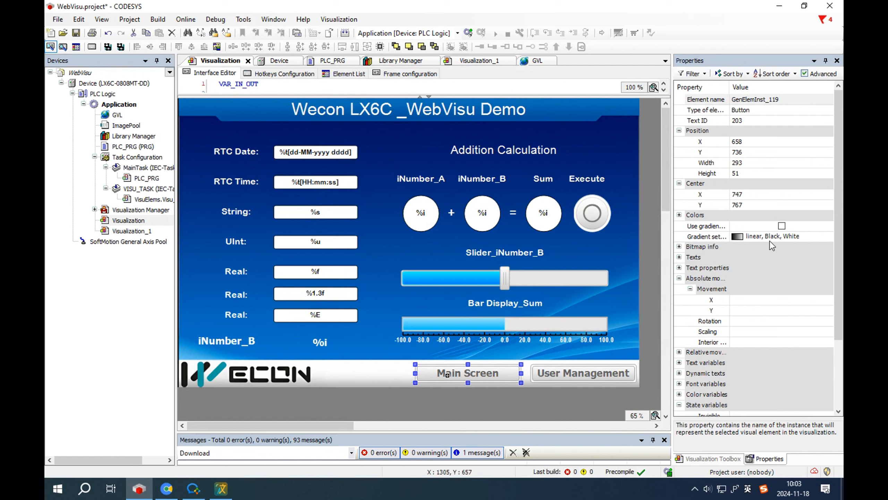
click(769, 112)
scroll(748, 312, down, 2)
scroll(738, 327, down, 1)
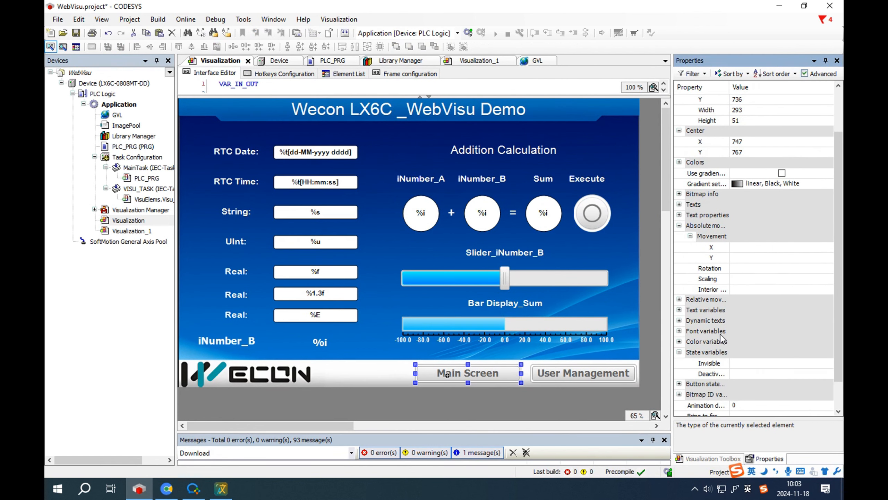
click(679, 394)
scroll(737, 392, down, 3)
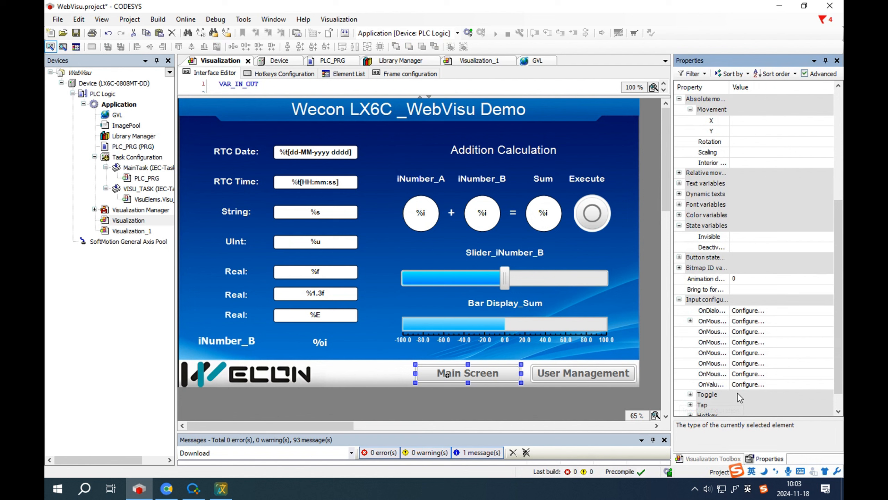
click(691, 320)
click(777, 324)
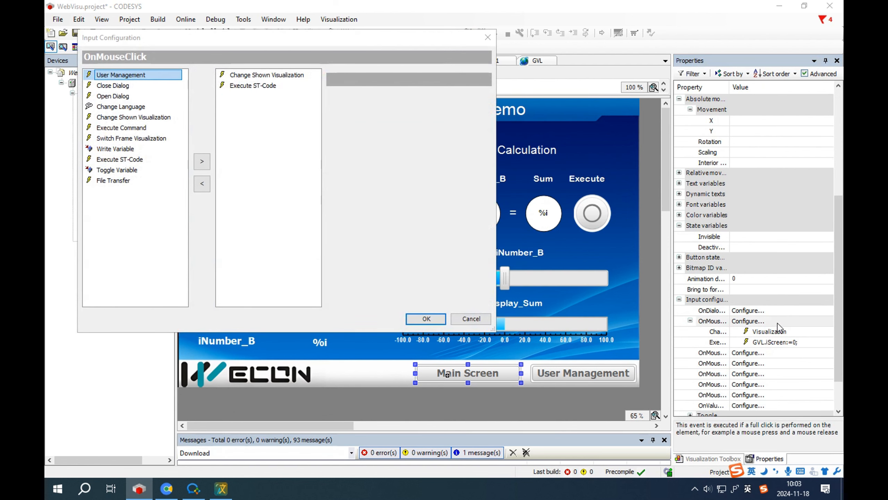
click(286, 82)
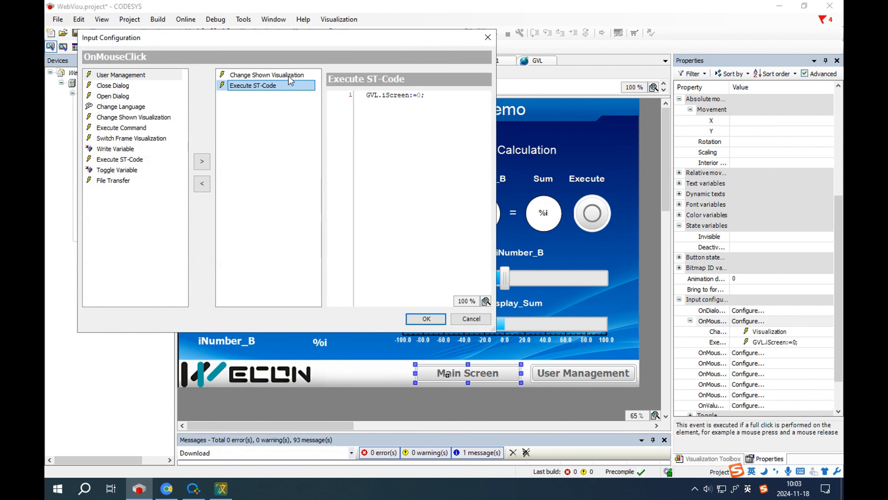
click(289, 76)
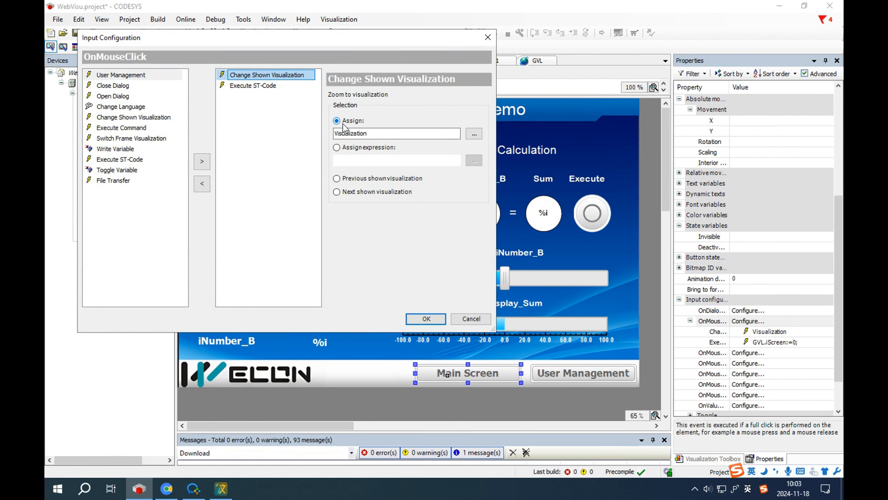
click(258, 88)
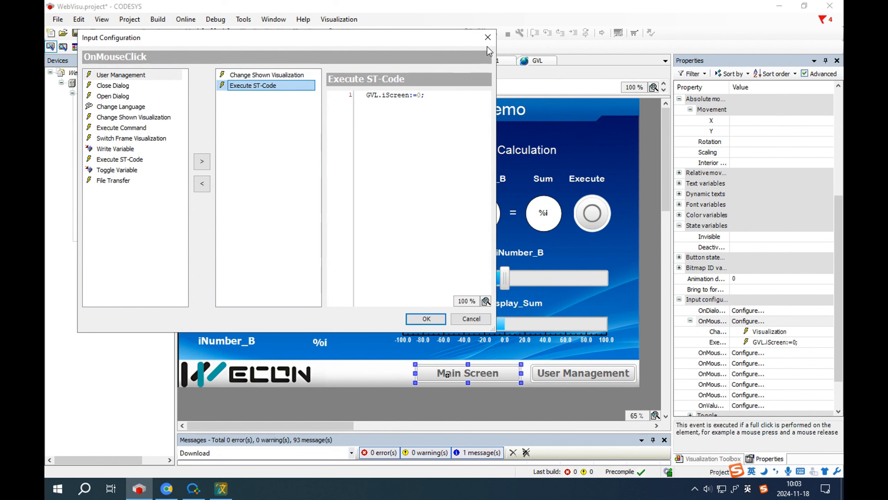
click(145, 160)
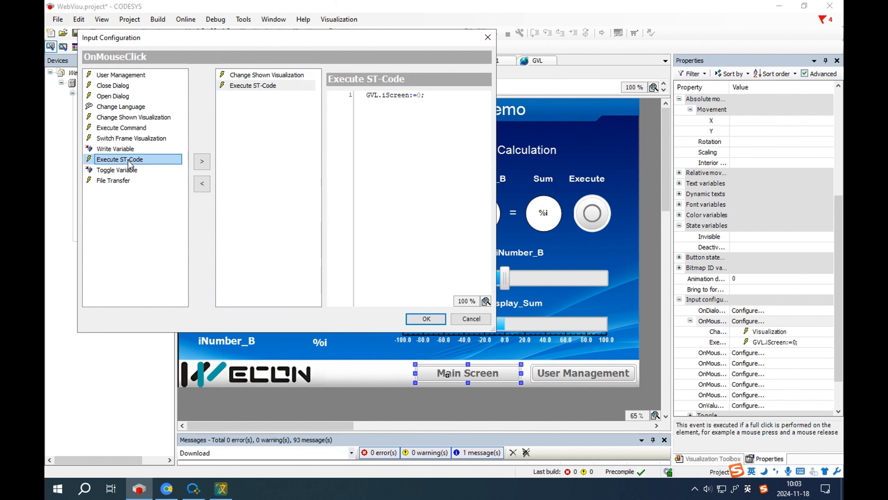
click(202, 161)
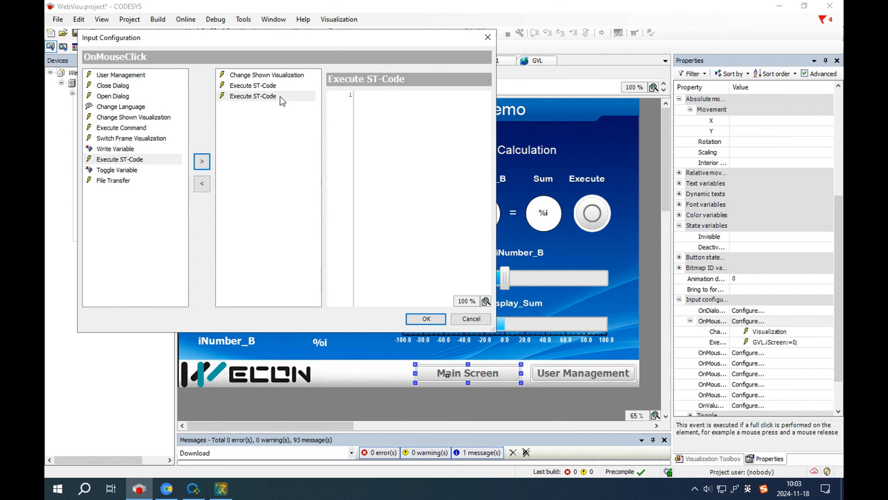
click(202, 188)
click(273, 75)
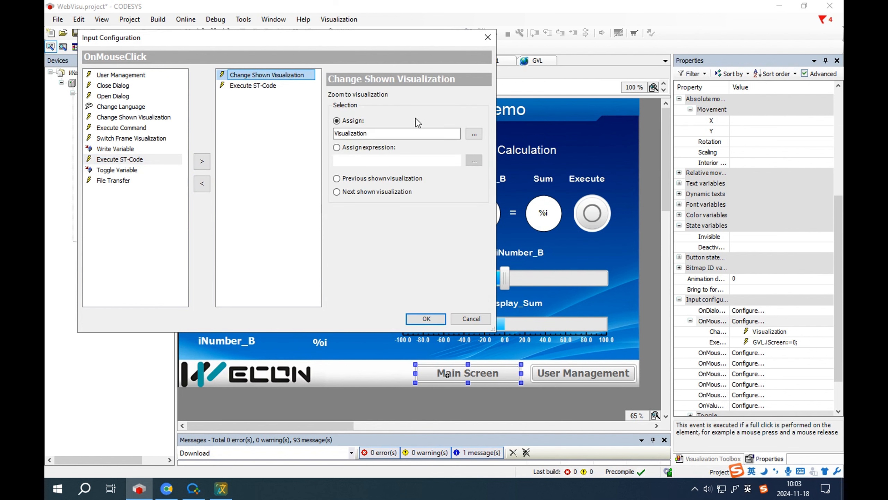
click(488, 37)
click(601, 373)
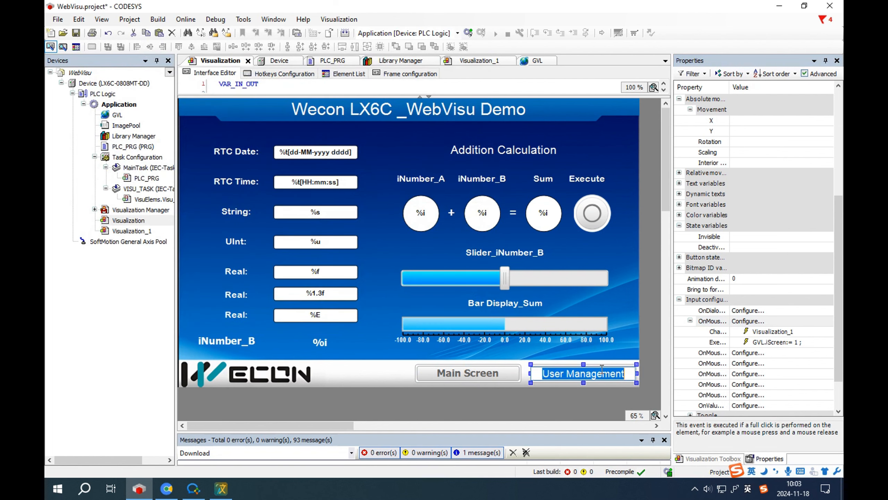
click(762, 333)
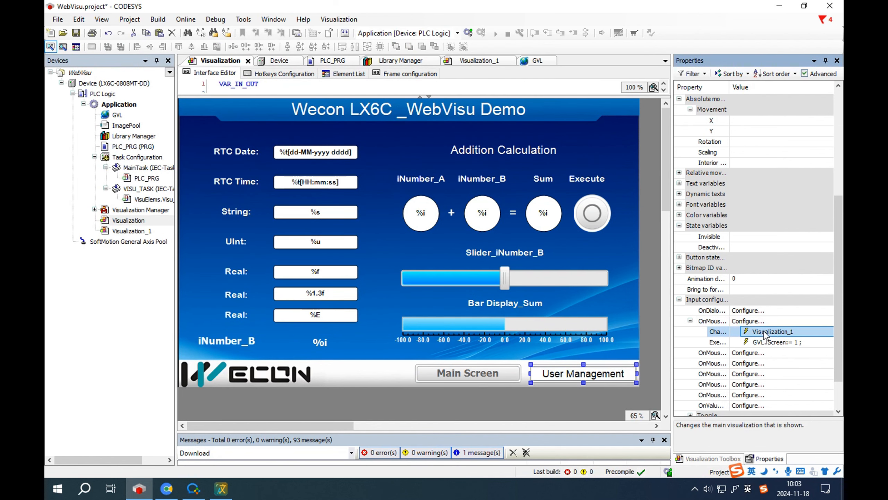
click(794, 348)
scroll(785, 339, up, 6)
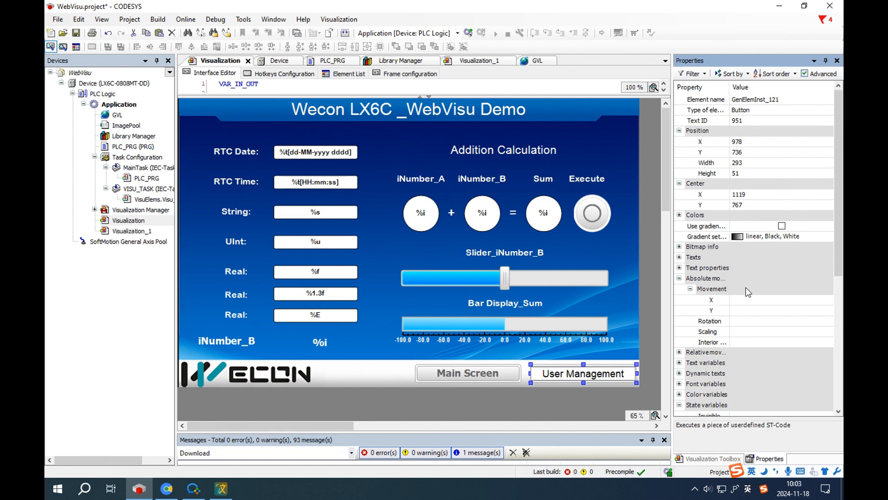
click(679, 214)
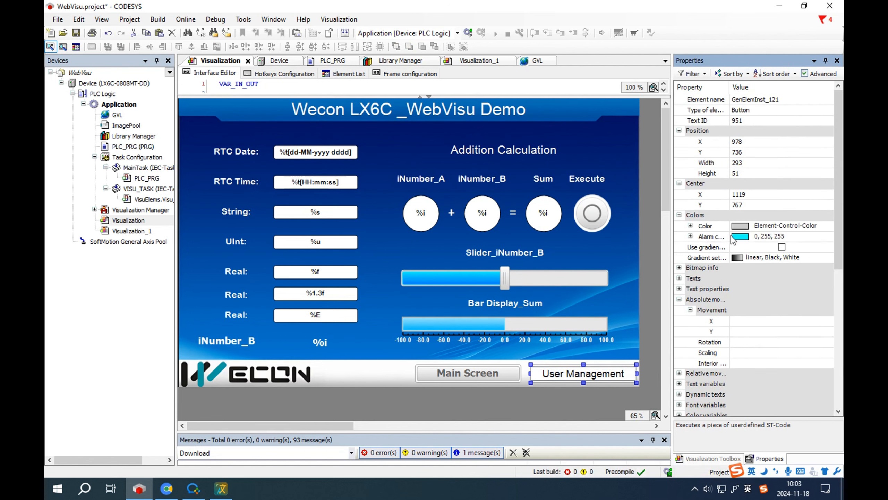
click(691, 236)
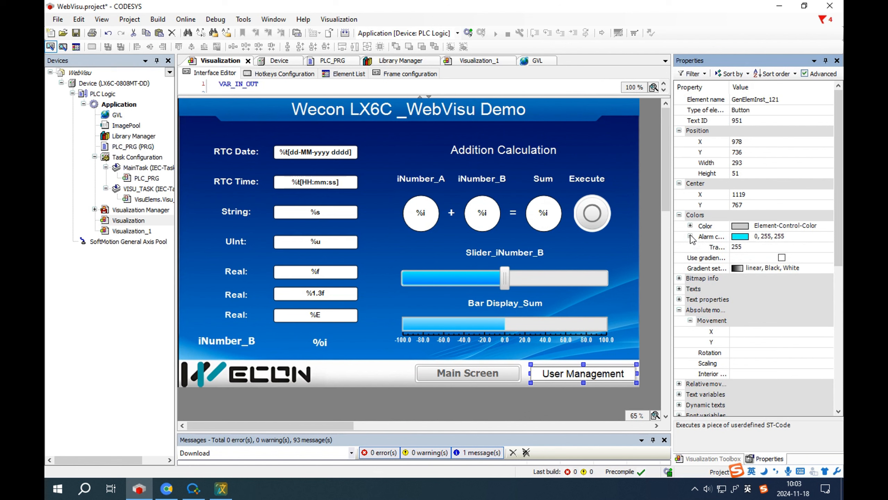
click(690, 225)
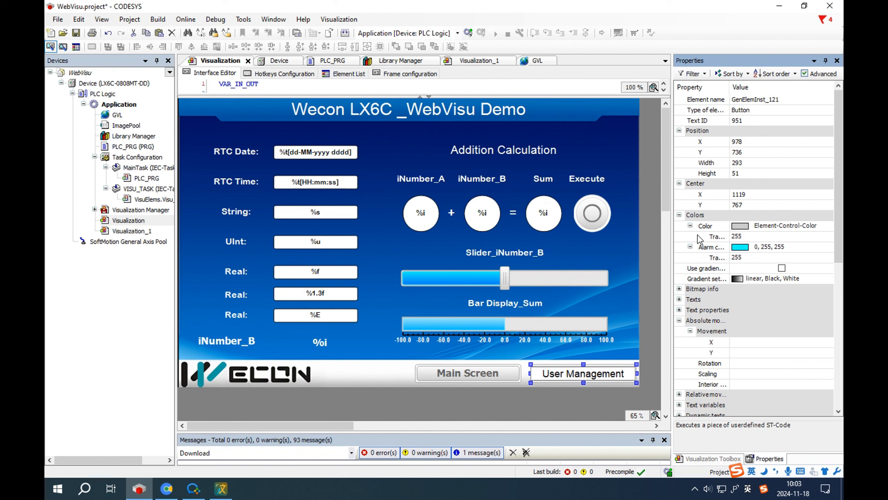
click(612, 231)
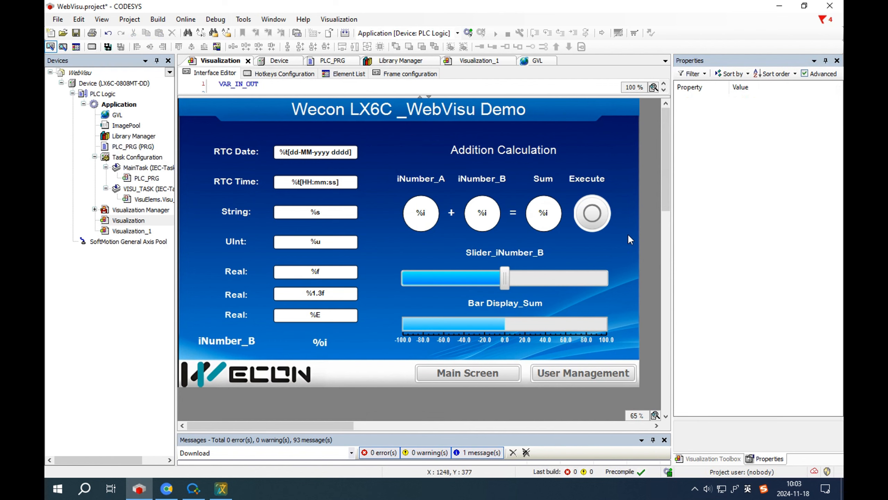
Step: Log in to the LX6C controller and switch the running demo between User Management and Main Screen
click(467, 34)
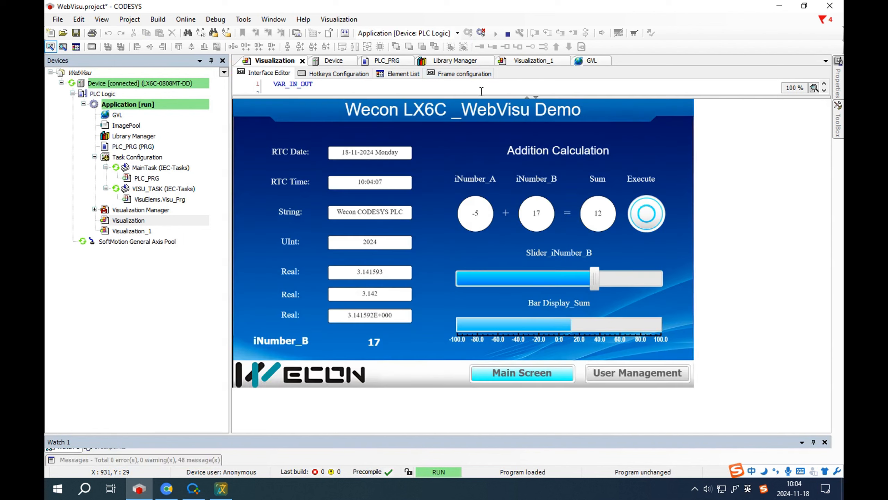
click(637, 373)
click(522, 373)
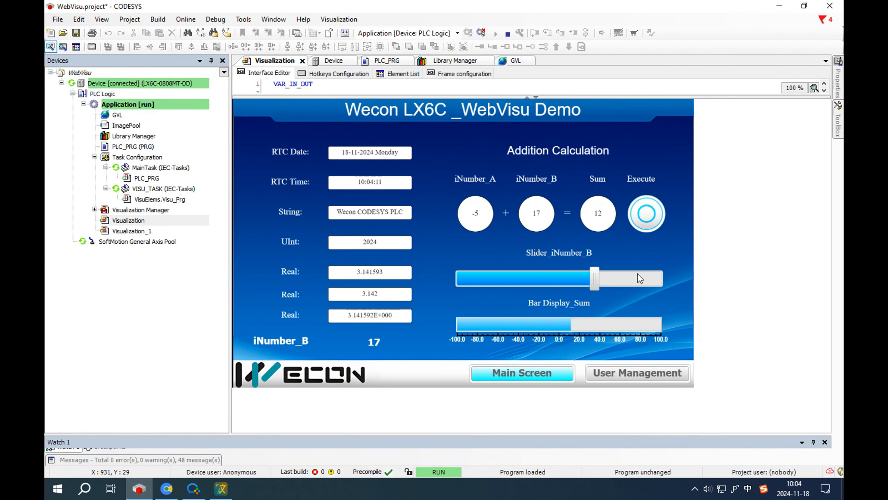
click(638, 372)
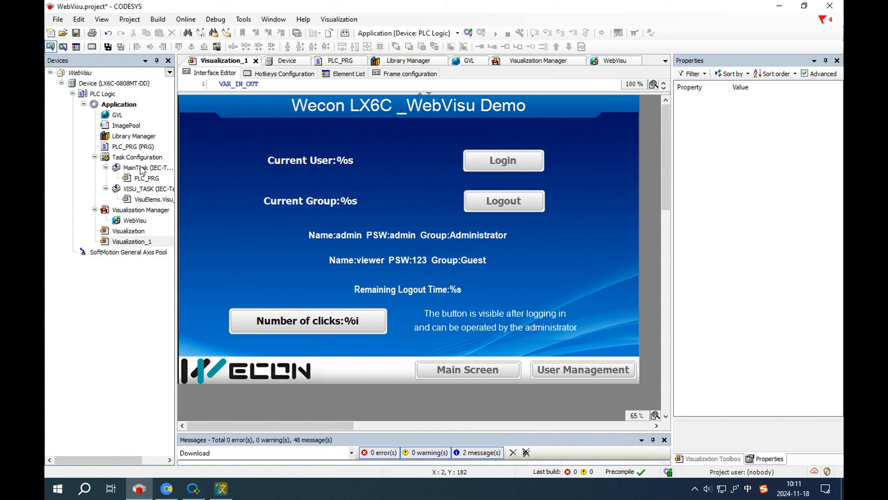
Step: Turn off the CurrentVisu variable and replace the user management with an empty legacy one
double_click(139, 211)
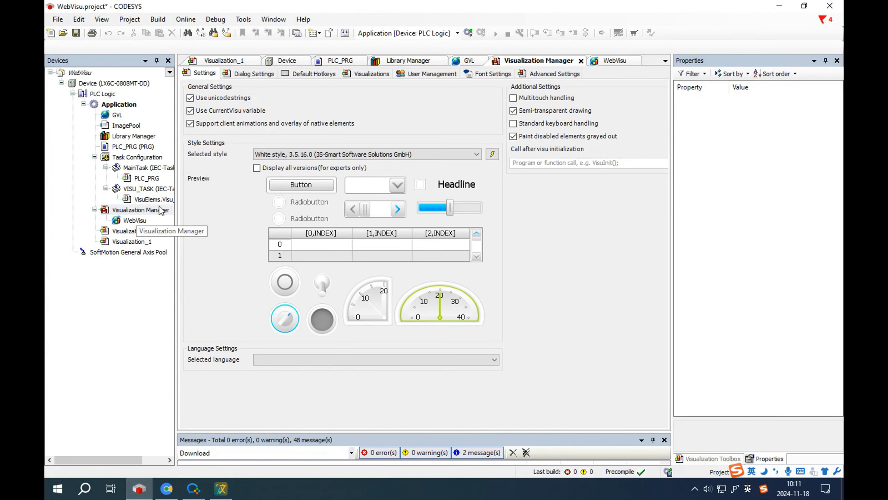
click(208, 112)
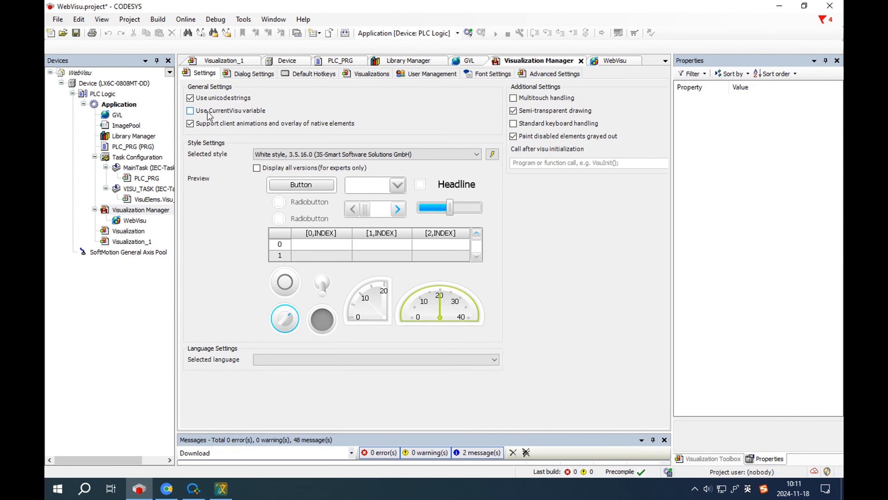
click(427, 73)
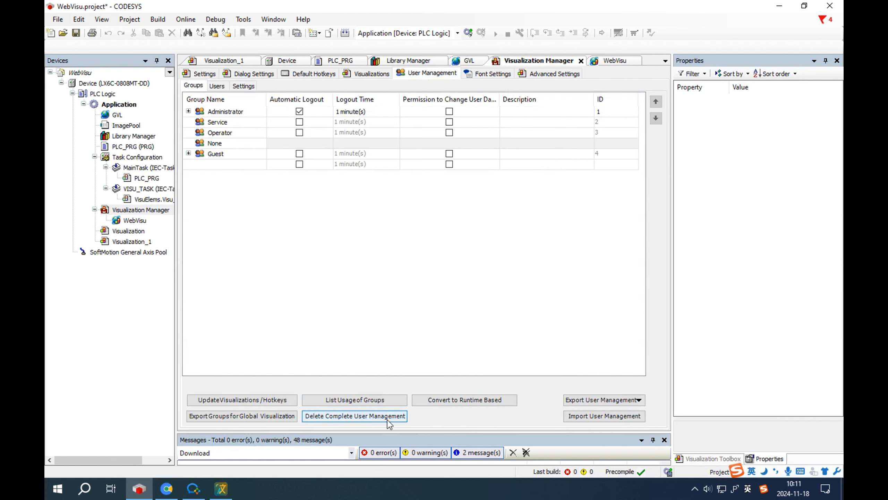
click(328, 418)
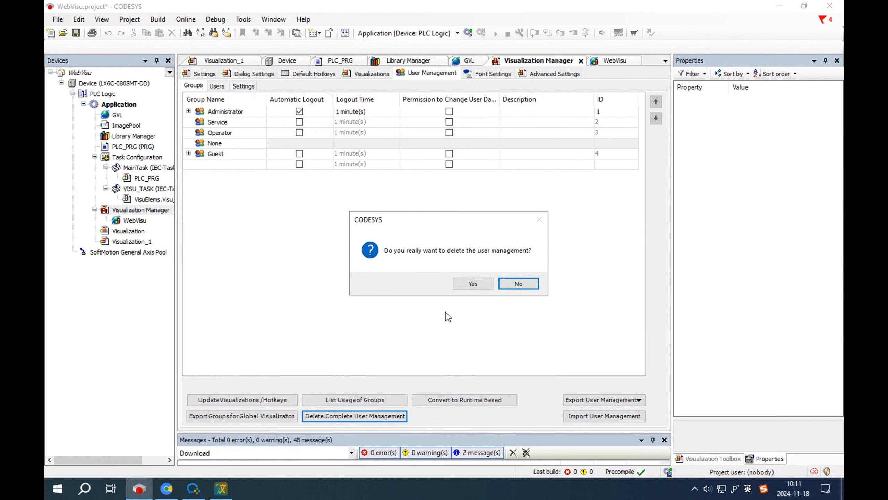
click(480, 284)
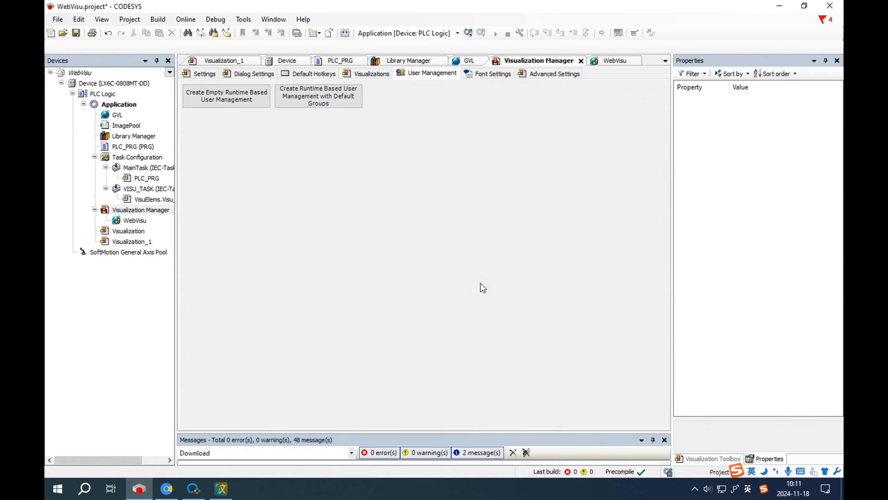
click(238, 99)
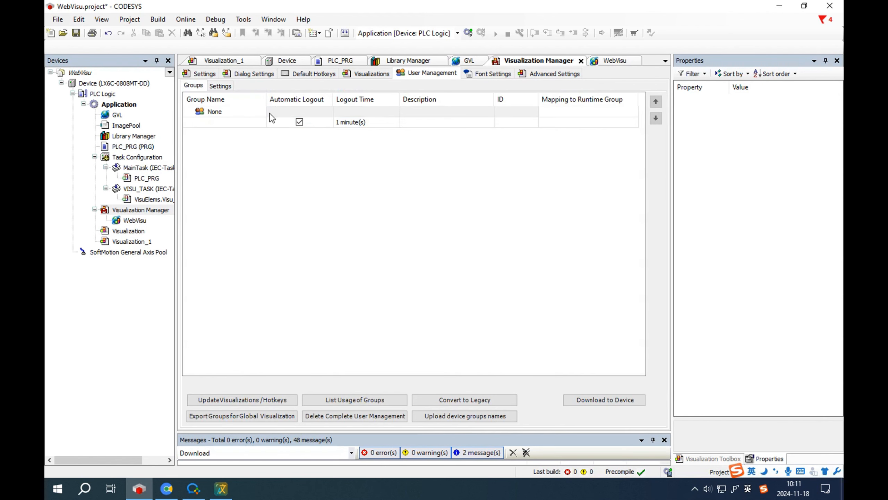
click(470, 402)
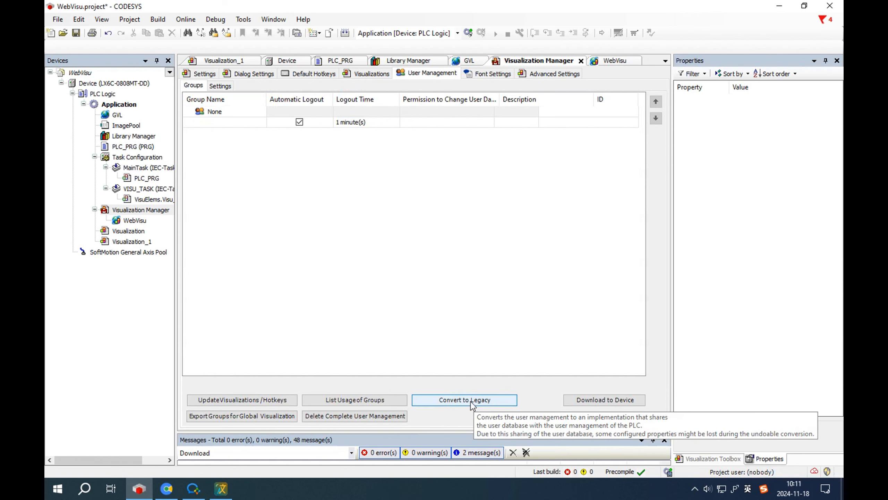
Step: Recreate the user management with default Administrator, Service and Operator groups, converted to legacy
click(217, 87)
click(240, 87)
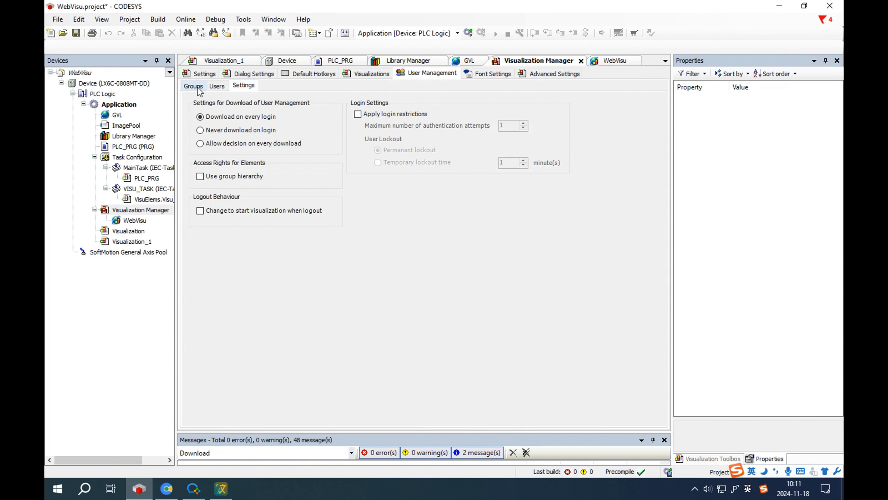
click(217, 88)
click(237, 86)
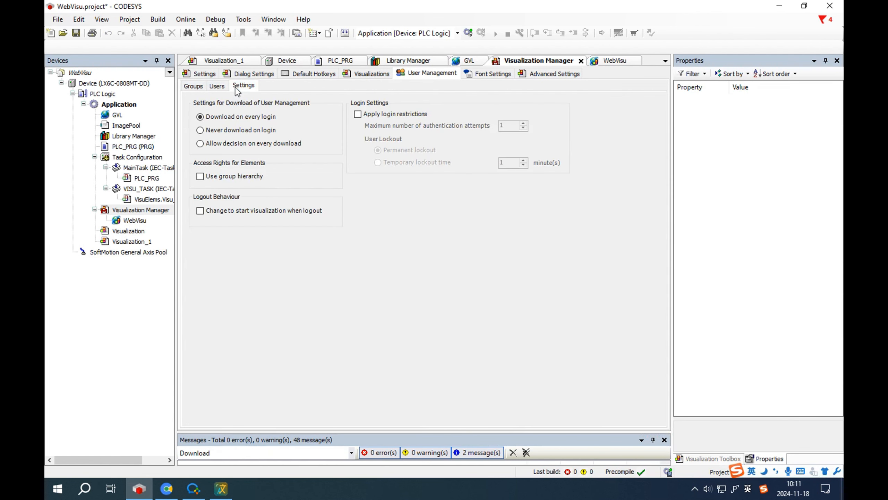
click(203, 86)
click(392, 418)
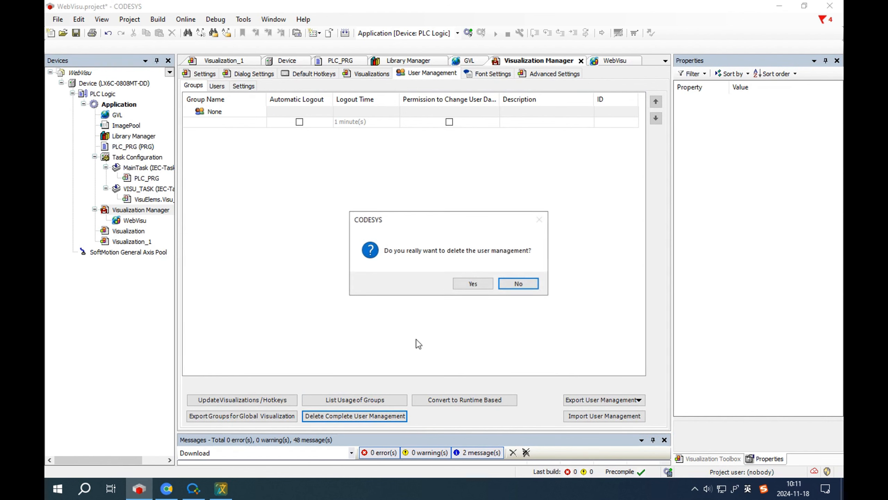
click(472, 283)
click(326, 104)
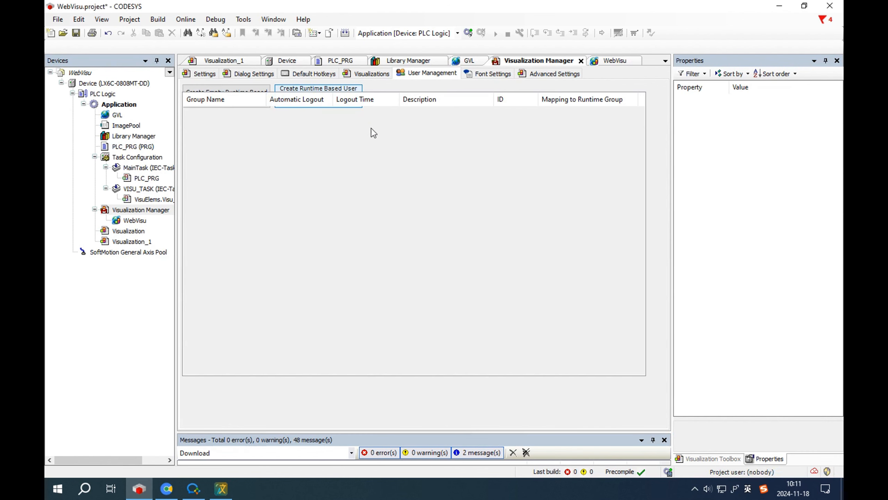
click(448, 403)
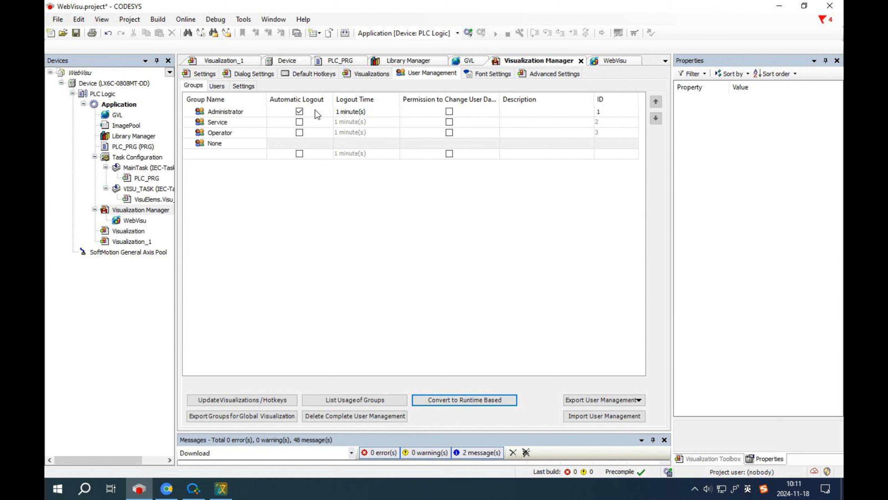
Step: Add a user with login admin and full name Administrator
click(217, 86)
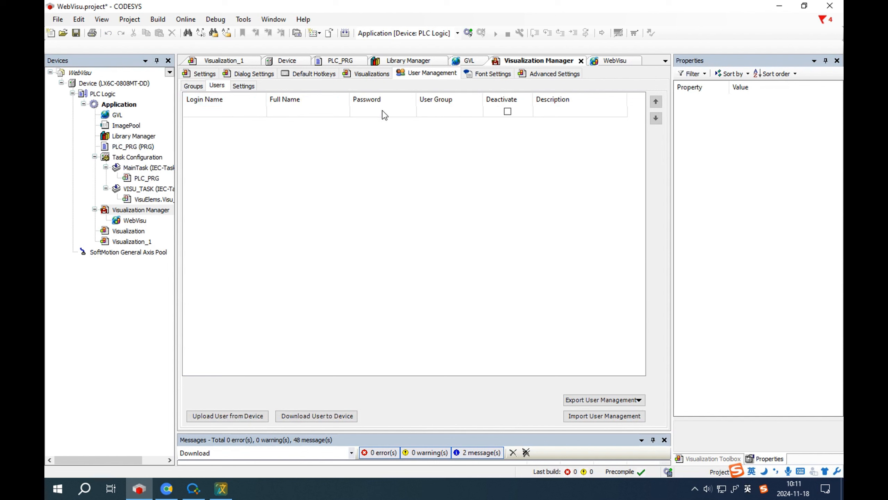
click(195, 113)
click(209, 112)
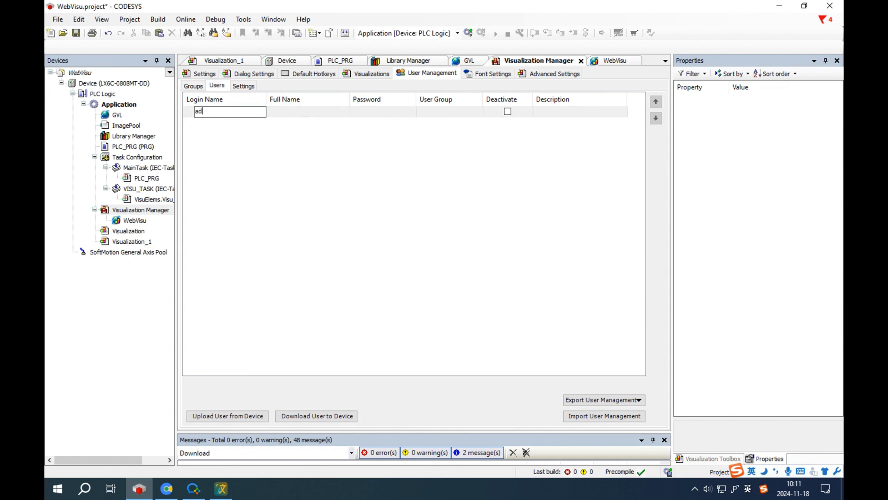
click(314, 112)
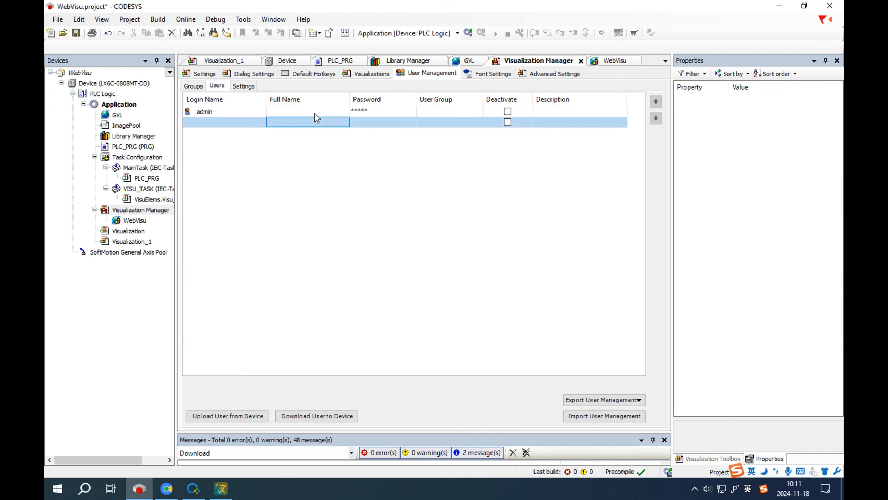
click(315, 113)
text(A)
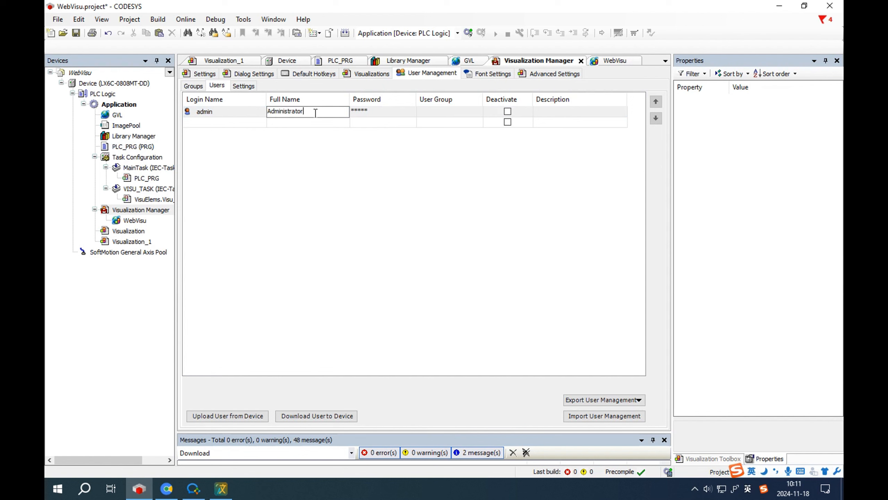
text(dministrator)
click(408, 113)
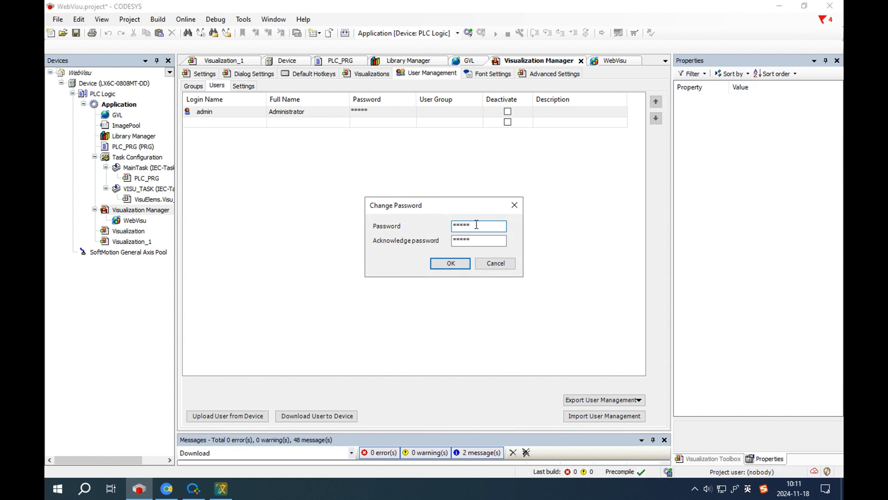
Step: Set the admin user's password and assign it to the Administrator group
text(12)
key(Tab)
text(12)
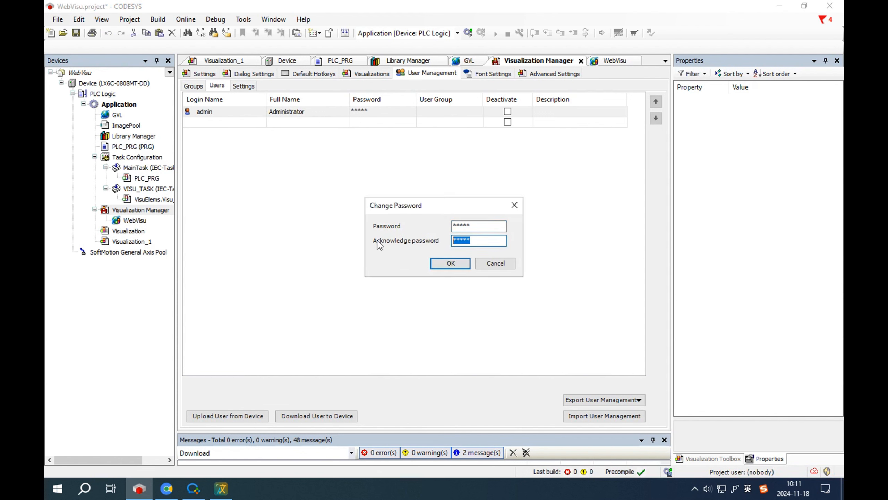
click(451, 263)
click(464, 113)
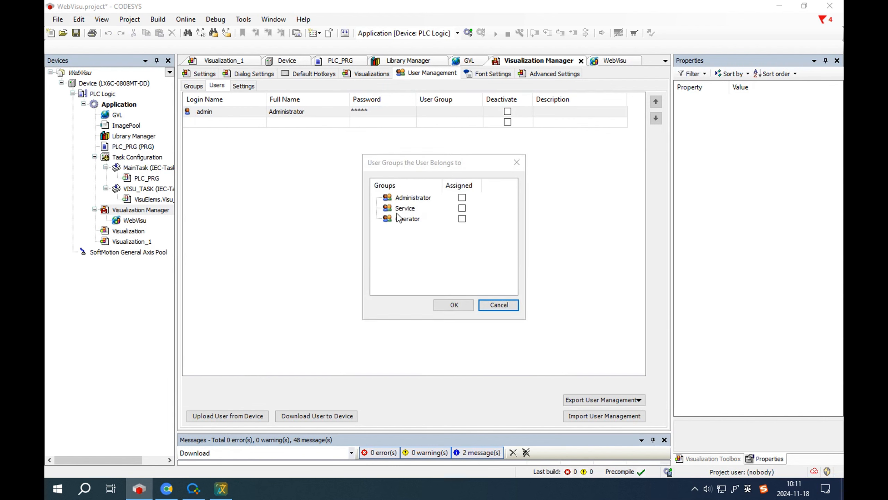
click(462, 197)
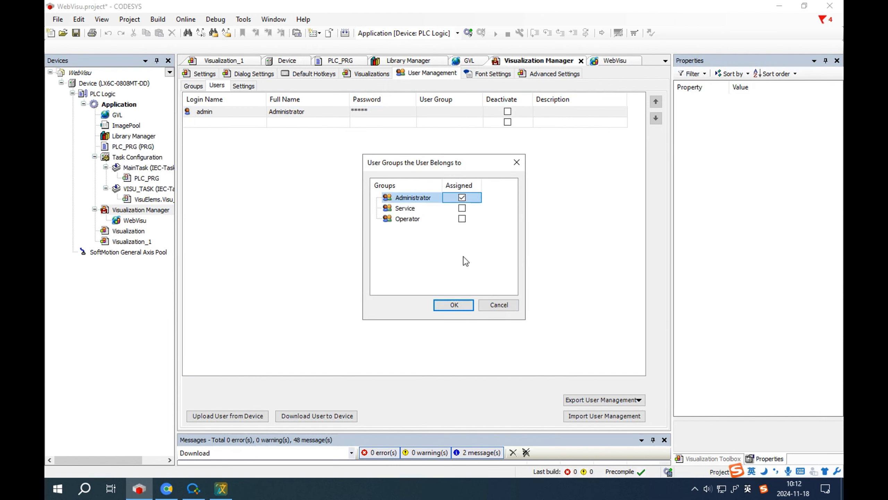
click(454, 304)
click(194, 86)
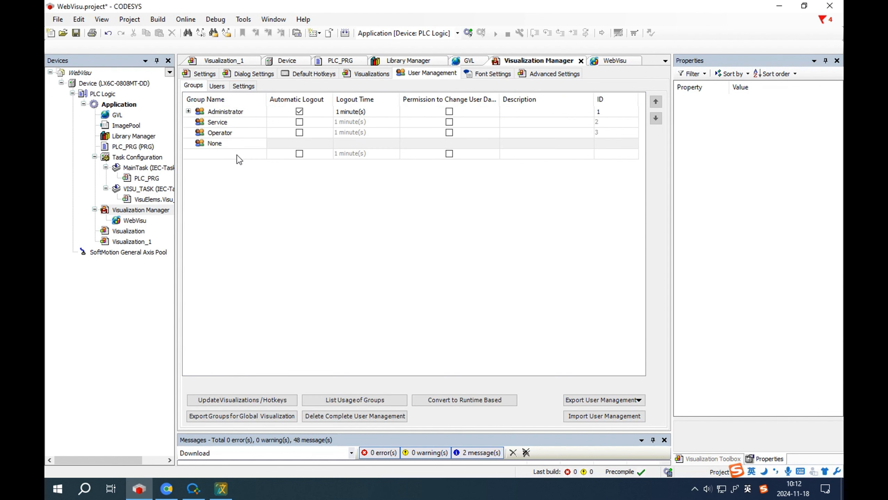
Step: Add a Guest group and a new user with login viewer
click(219, 153)
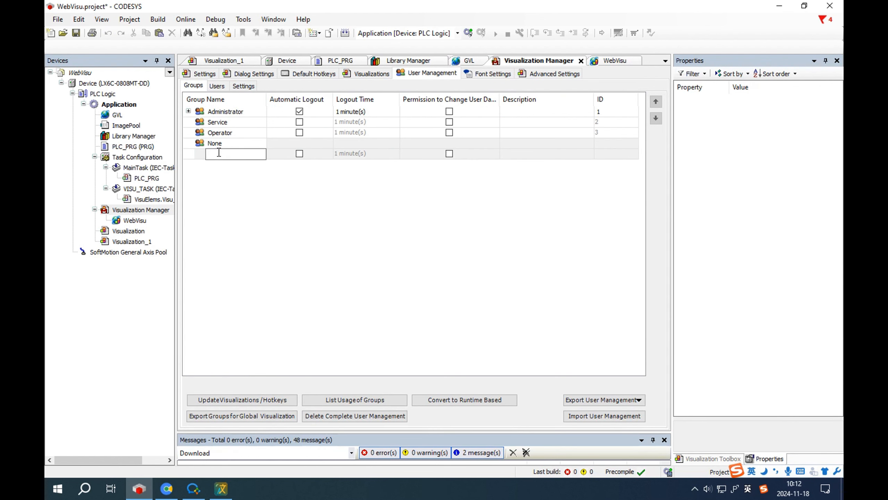
text(Guest)
key(Return)
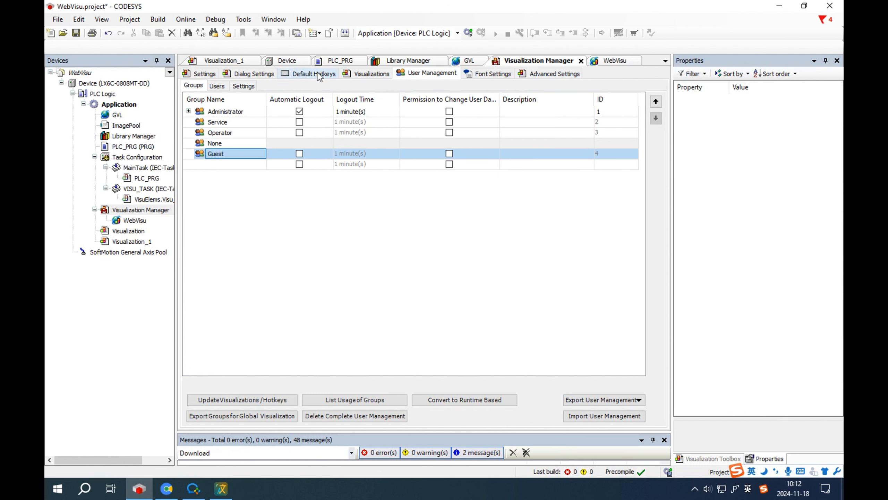
click(215, 85)
click(231, 122)
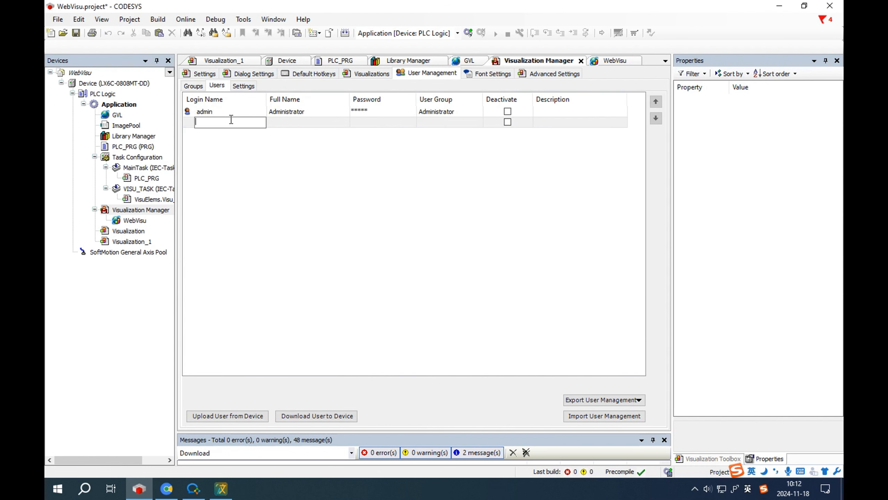
text(viewer)
click(331, 119)
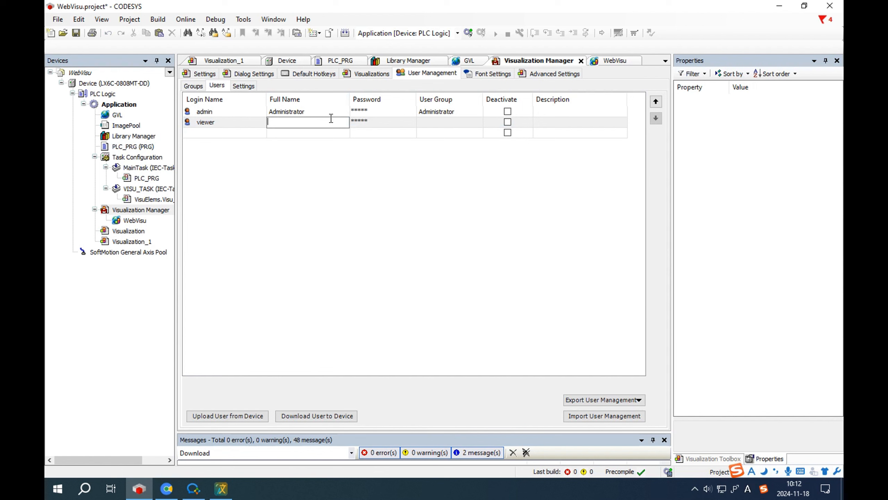
Step: Set the viewer user's password, assign it to Guest, and open Visualization_1
key(Caps_Lock)
click(378, 121)
text(***)
drag(484, 230, 405, 244)
text(***)
click(461, 229)
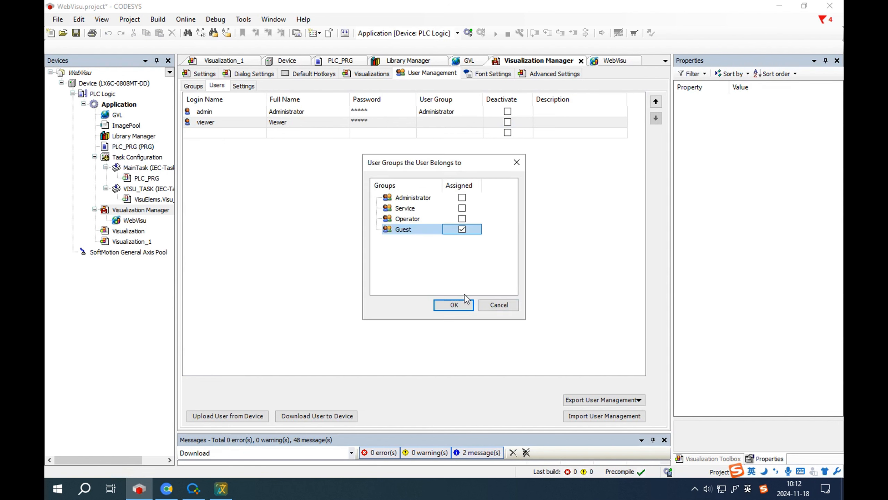
click(451, 304)
double_click(141, 244)
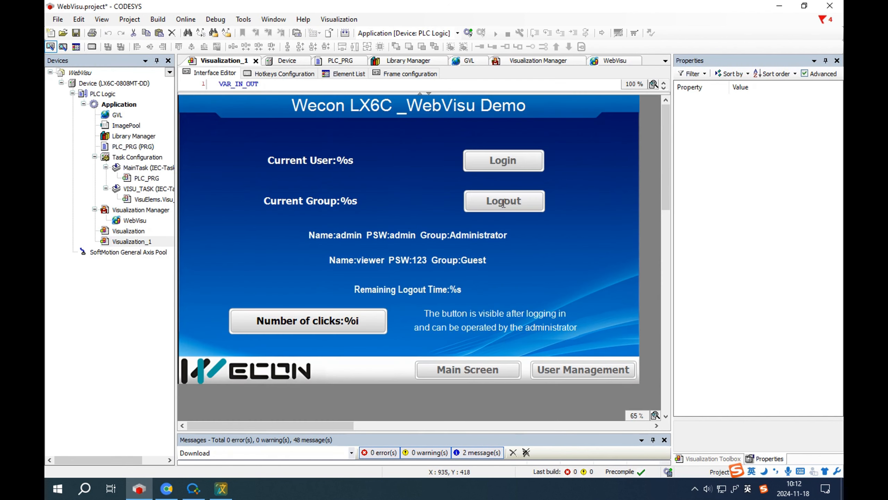
double_click(497, 170)
scroll(731, 291, down, 3)
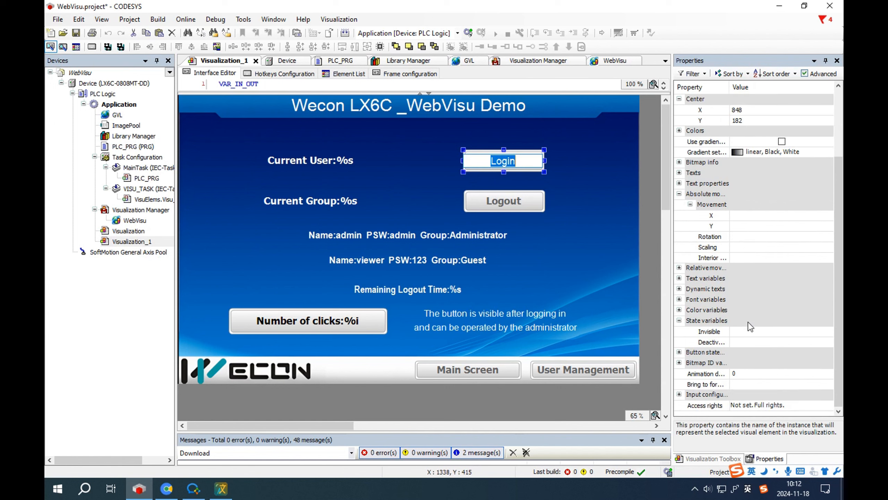
click(679, 393)
scroll(700, 350, down, 3)
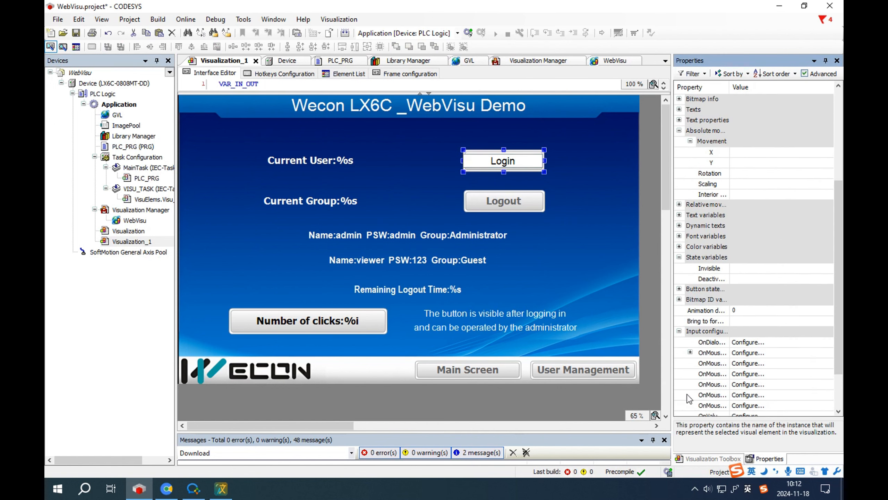
click(691, 320)
click(780, 332)
click(780, 335)
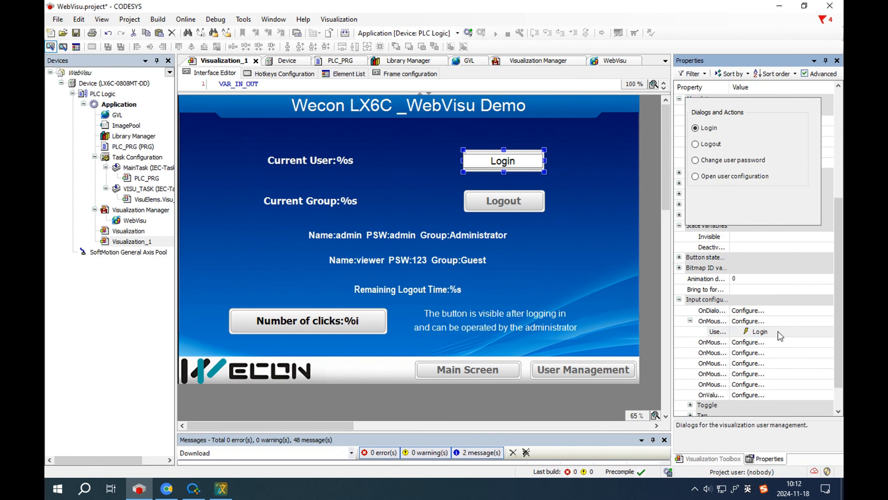
click(774, 320)
click(748, 320)
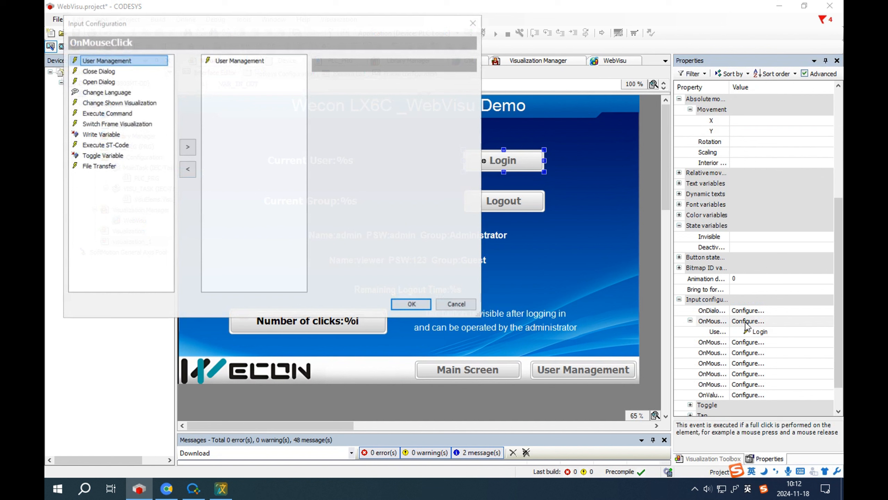
double_click(120, 61)
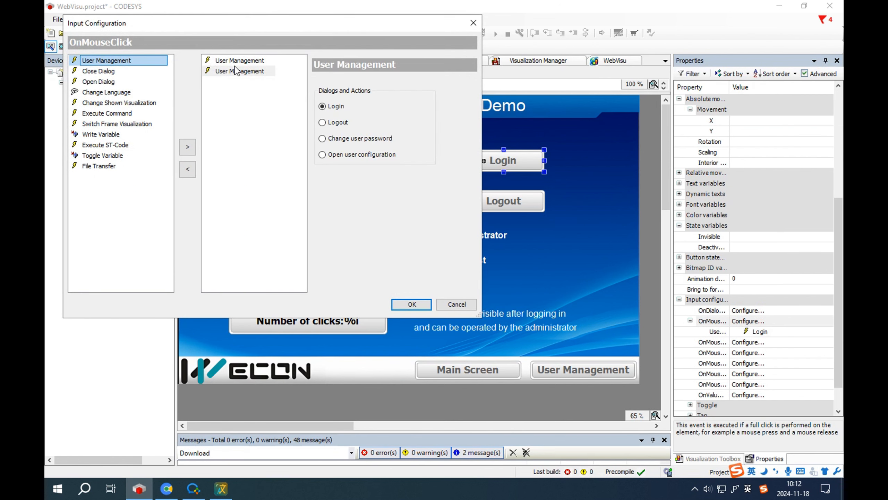
click(187, 169)
click(240, 63)
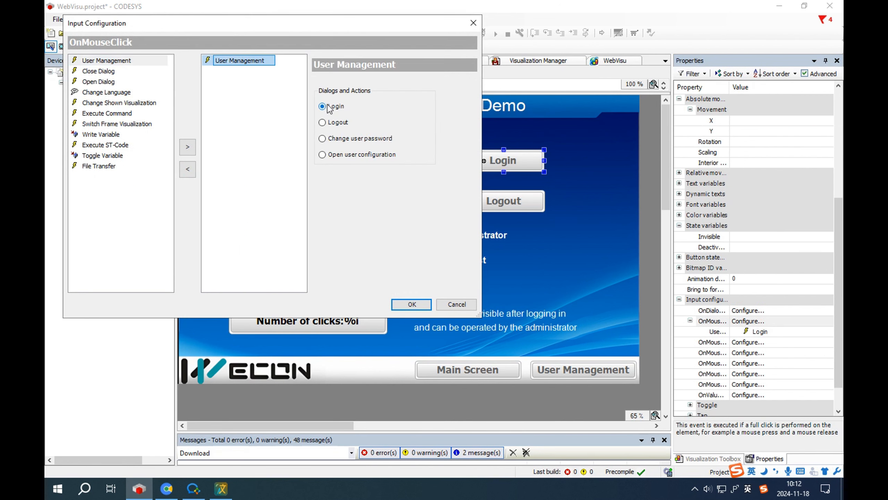
click(474, 23)
click(503, 201)
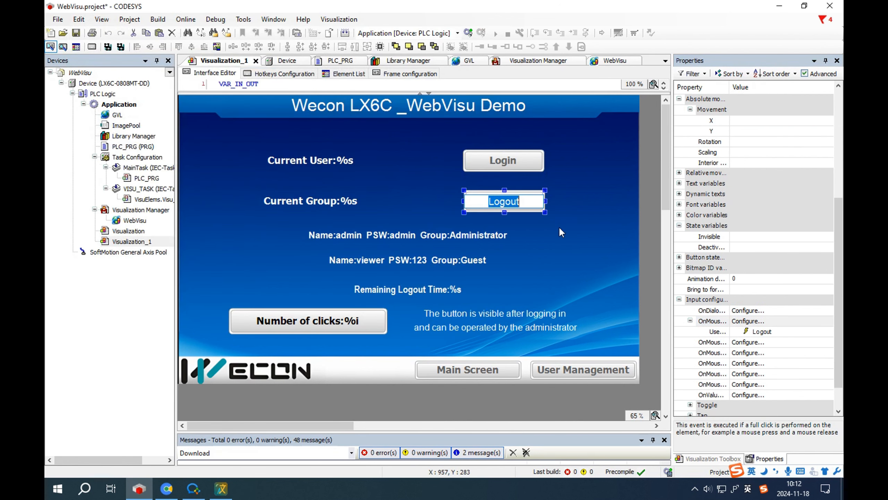
click(744, 321)
click(249, 76)
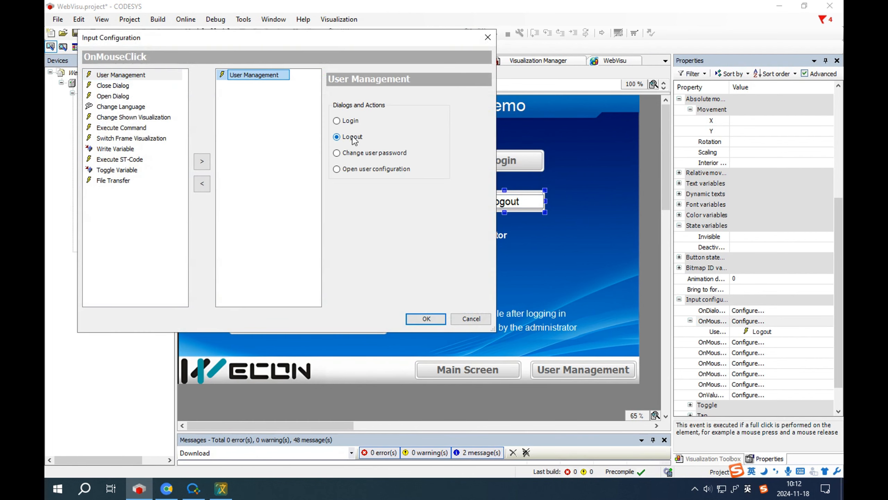
click(488, 38)
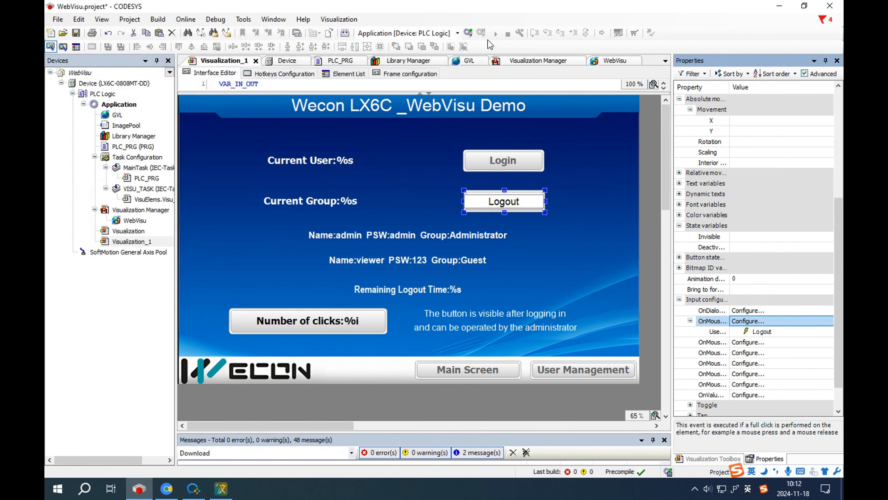
double_click(328, 160)
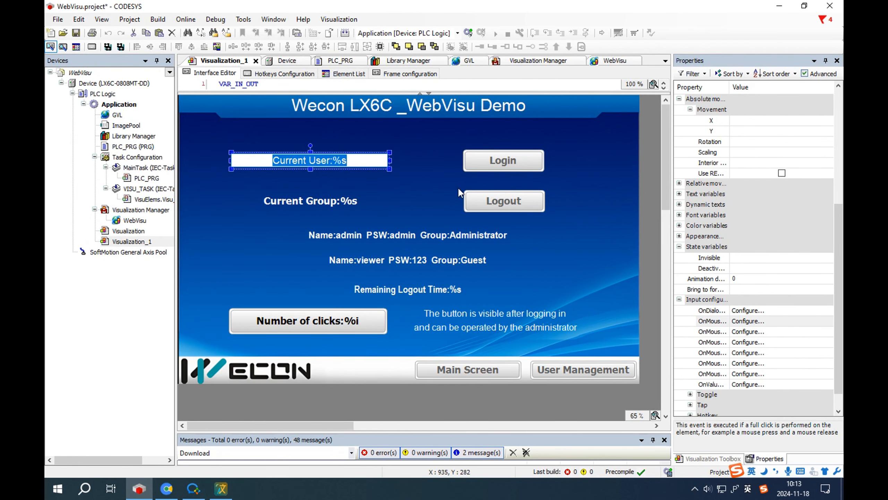
scroll(748, 223, down, 1)
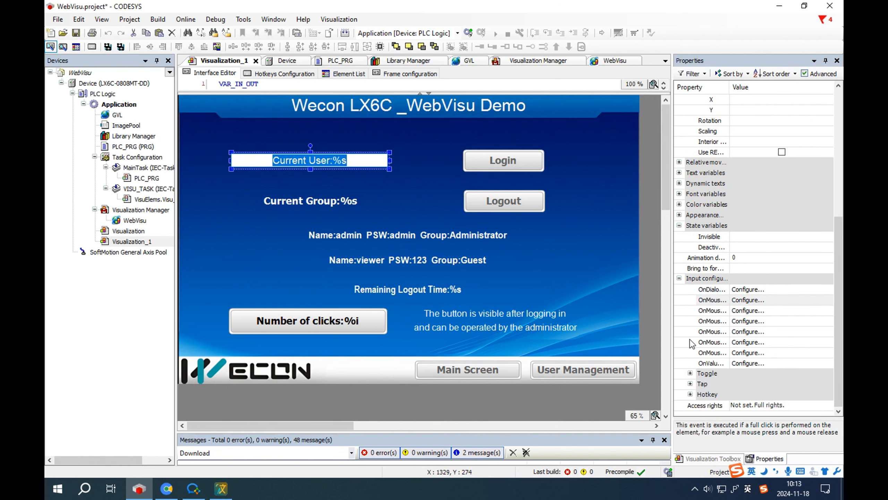
scroll(704, 206, up, 3)
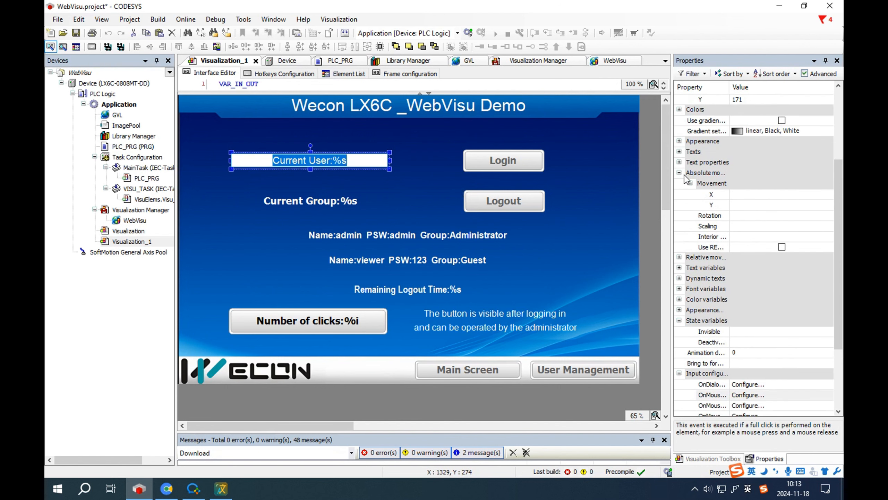
double_click(713, 270)
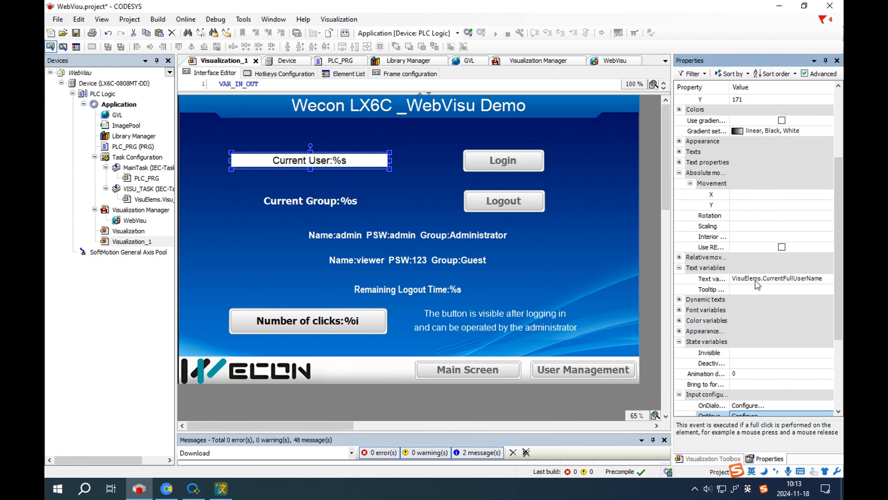
click(807, 282)
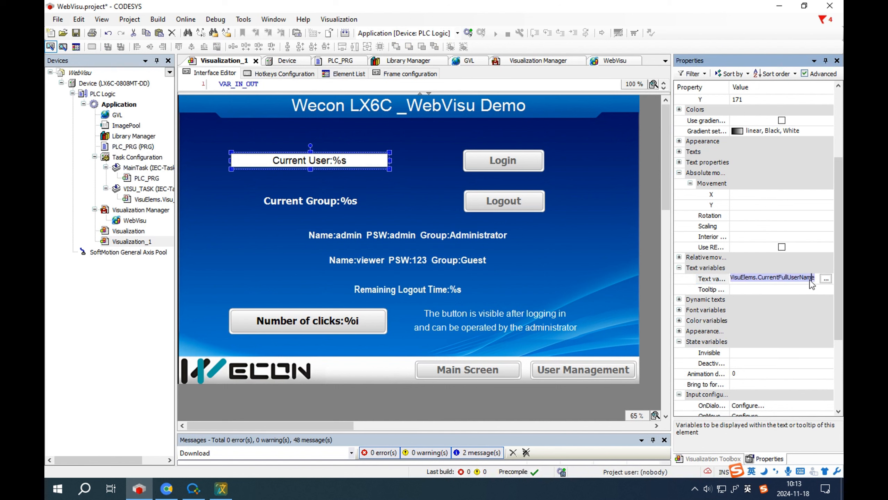
key(Return)
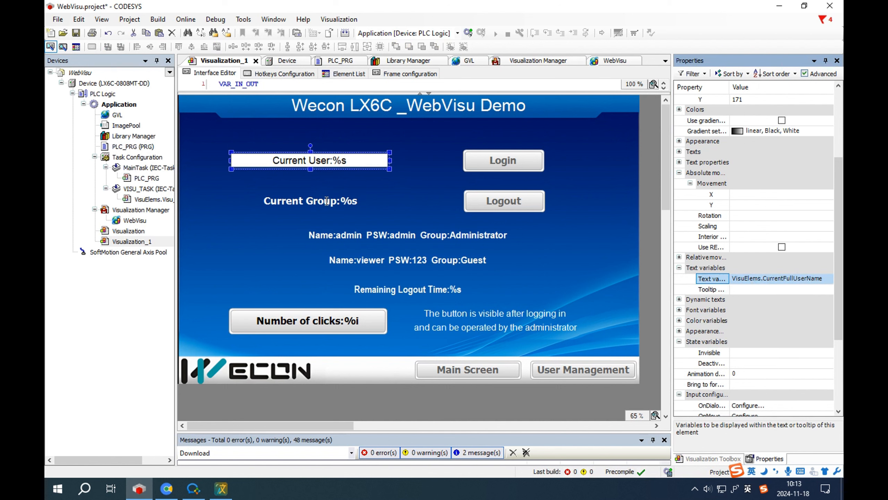
click(326, 201)
click(776, 282)
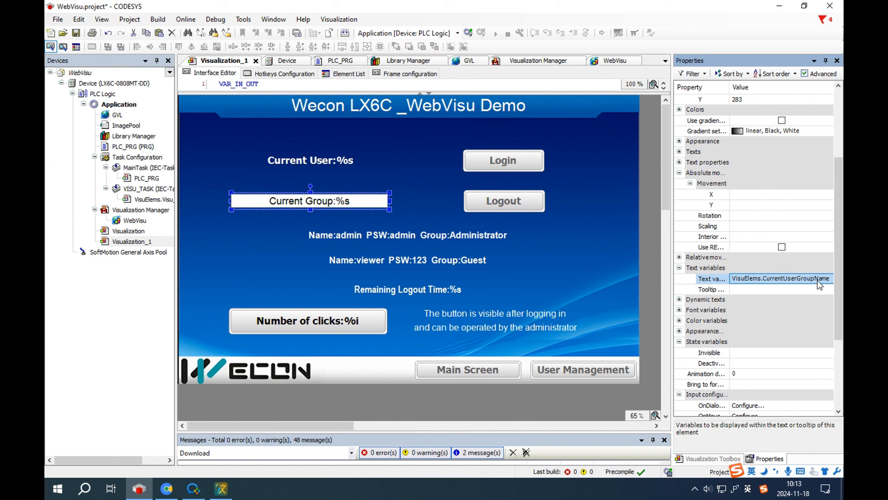
scroll(817, 276, up, 4)
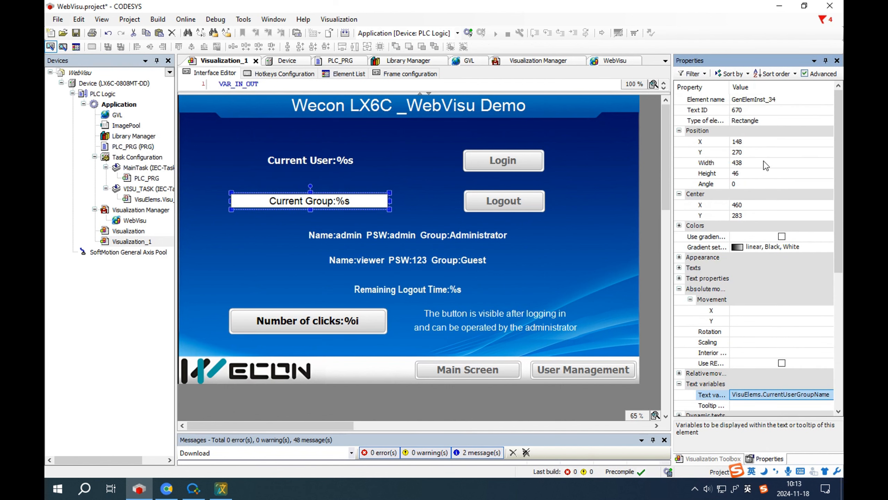
click(680, 267)
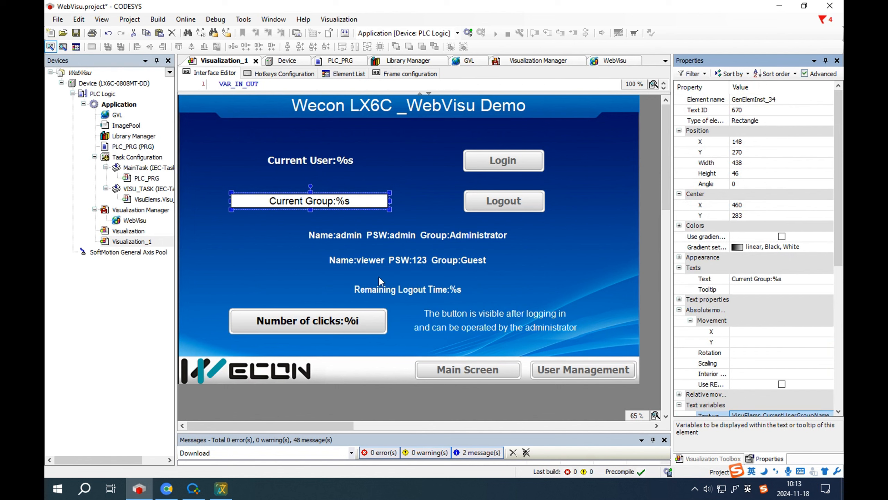
double_click(417, 289)
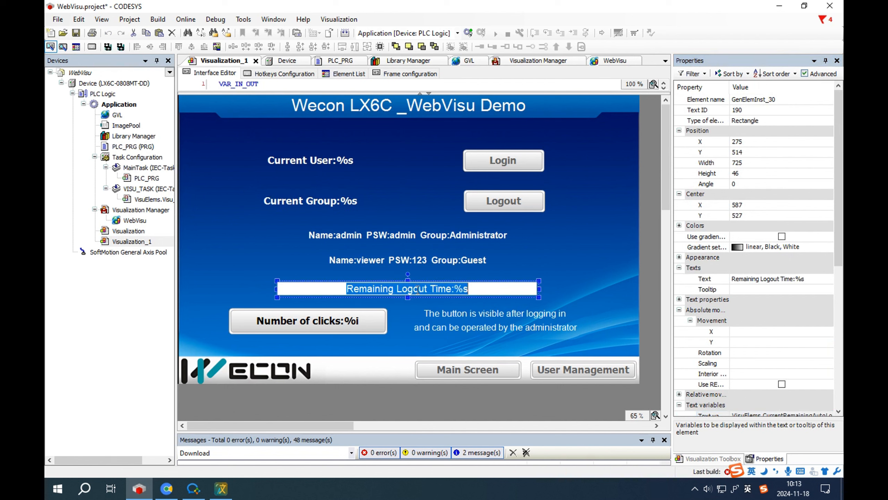
click(748, 279)
scroll(791, 292, down, 4)
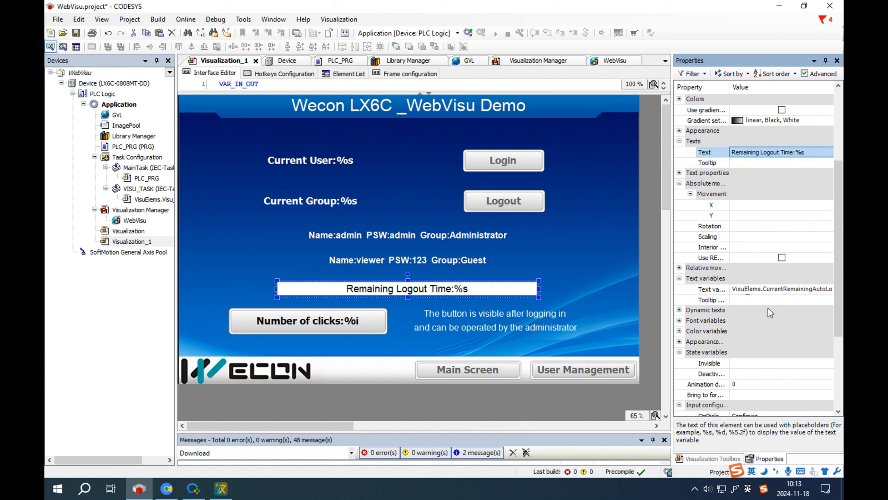
click(759, 290)
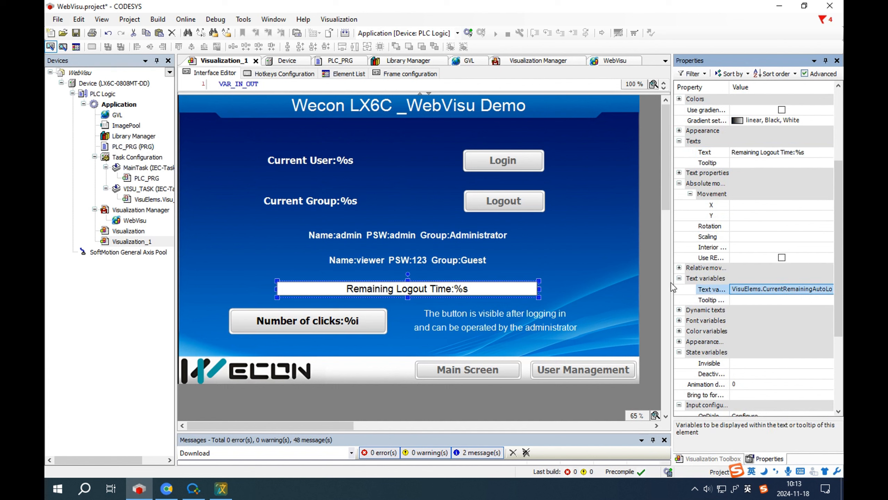
drag(672, 282, 630, 279)
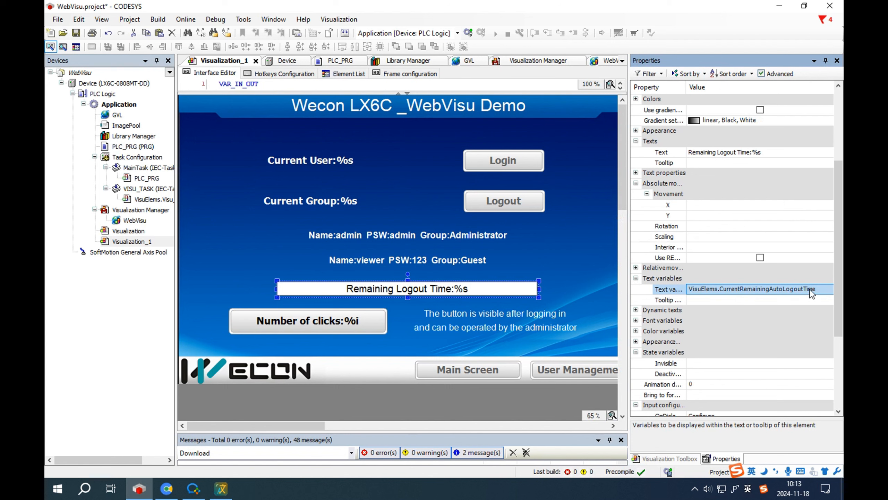
Step: Set the Number of clicks button's access rights: Guest only visible, None invisible
click(579, 276)
click(283, 331)
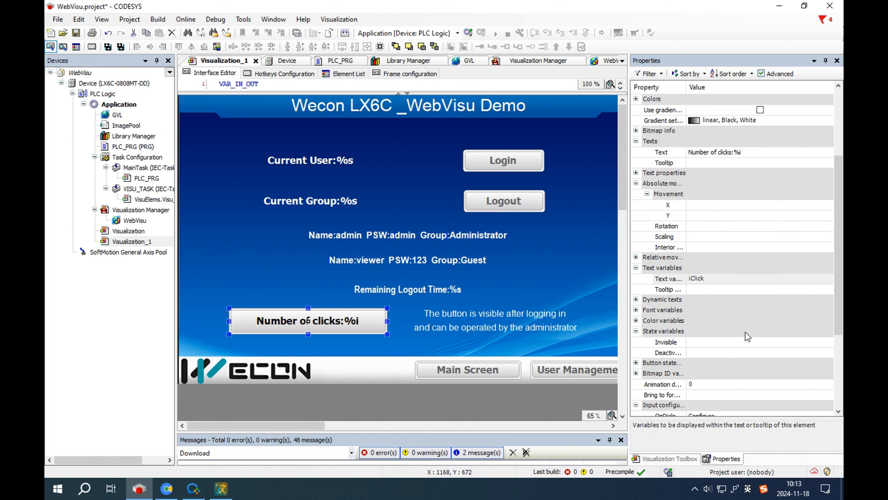
scroll(710, 338, down, 4)
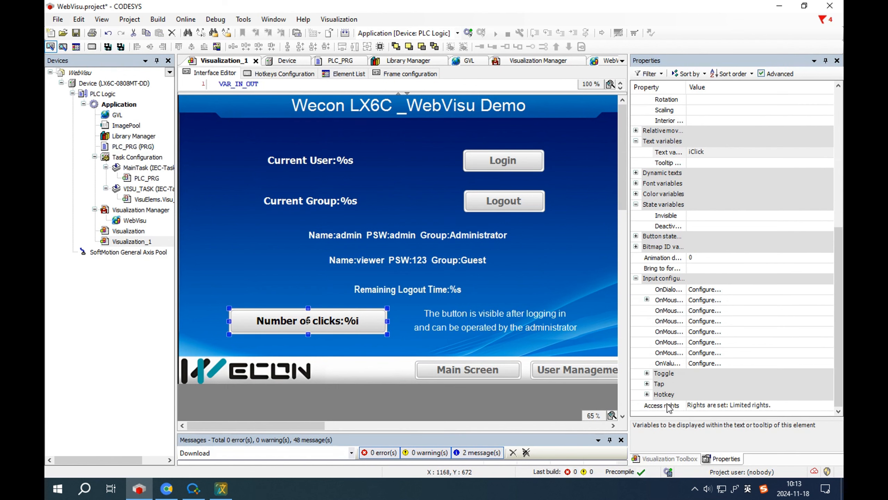
double_click(715, 406)
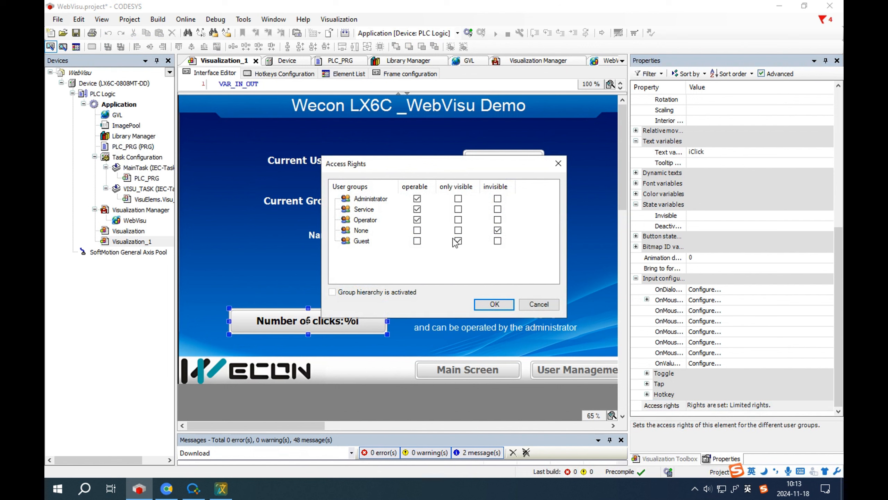
click(495, 304)
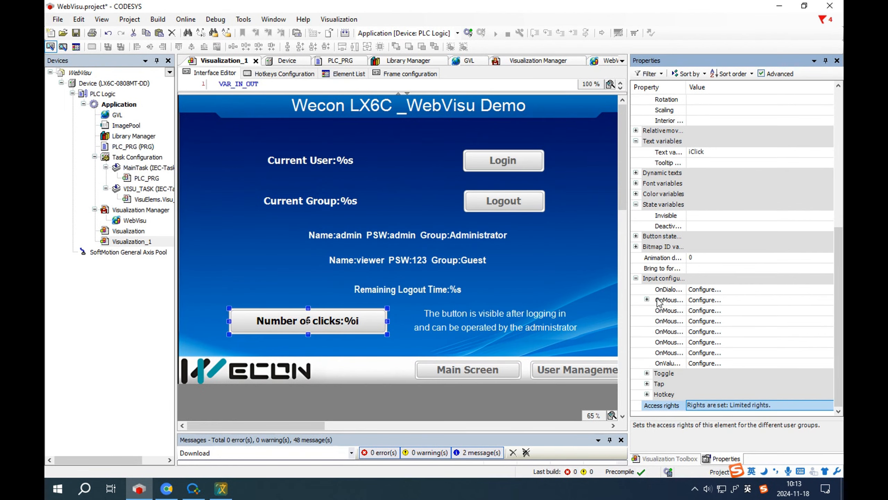
Step: Open the button's OnMouseClick configuration that increments GVL.iClick by 1
click(647, 300)
click(719, 309)
click(718, 302)
click(280, 103)
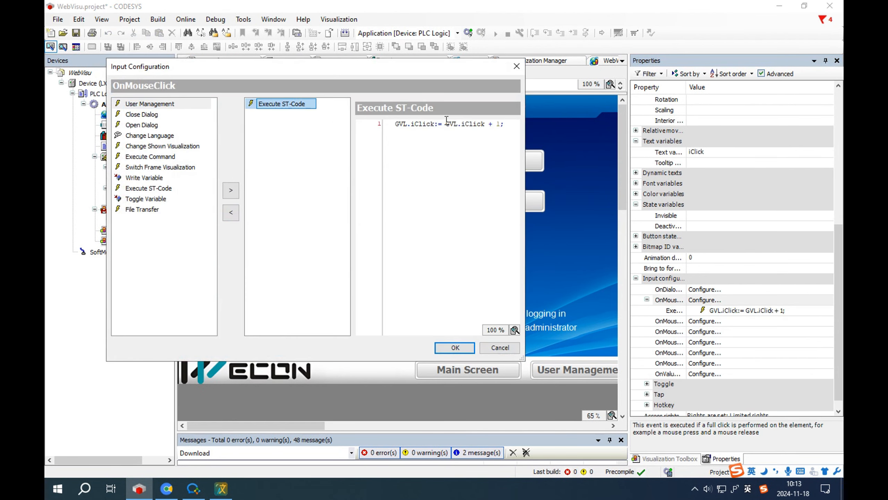
Step: Close the input configuration, check the iClick declaration in GVL, and build the project
drag(506, 125, 374, 128)
click(517, 68)
double_click(110, 117)
click(580, 99)
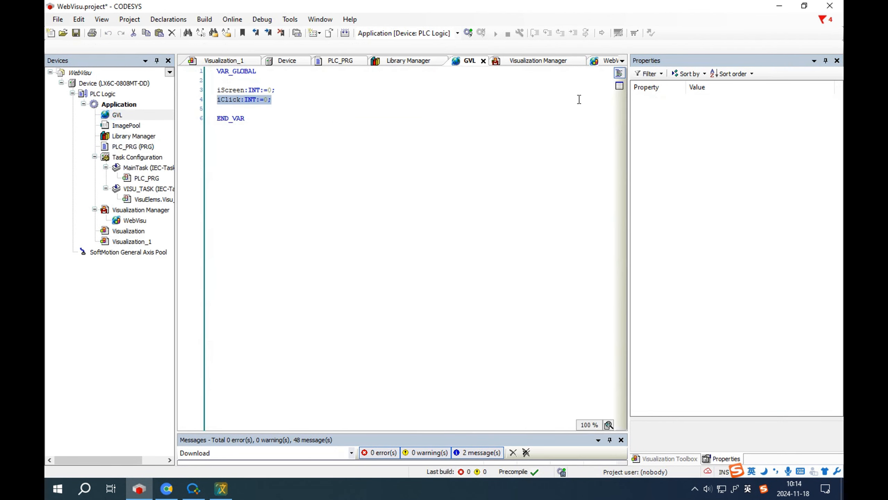
click(345, 33)
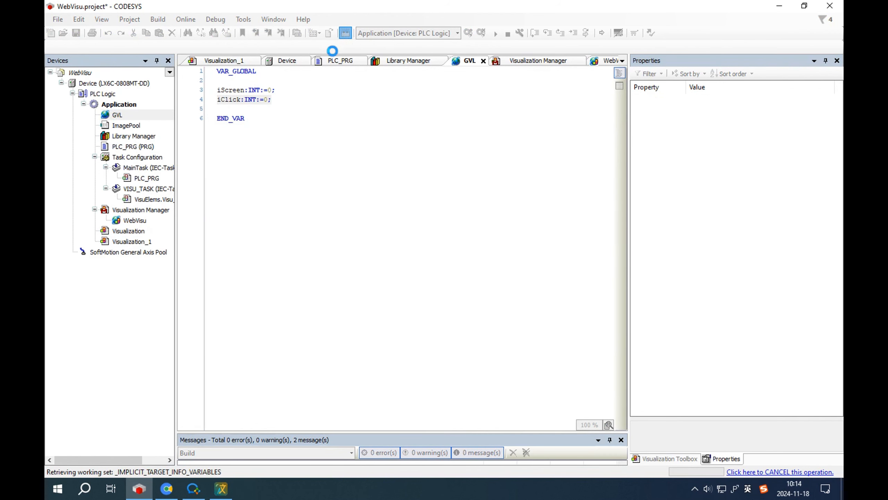
Step: Go online to load the application onto the LX6C and open the visualization's login dialog
double_click(135, 233)
click(469, 33)
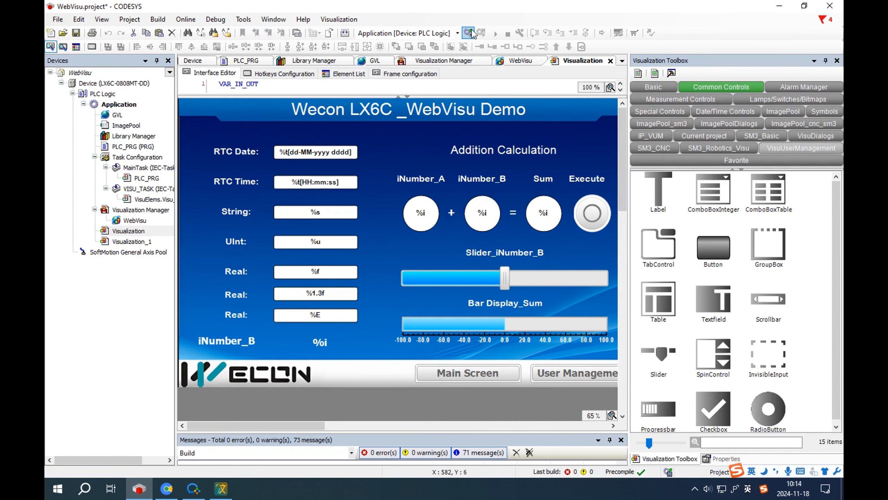
click(426, 299)
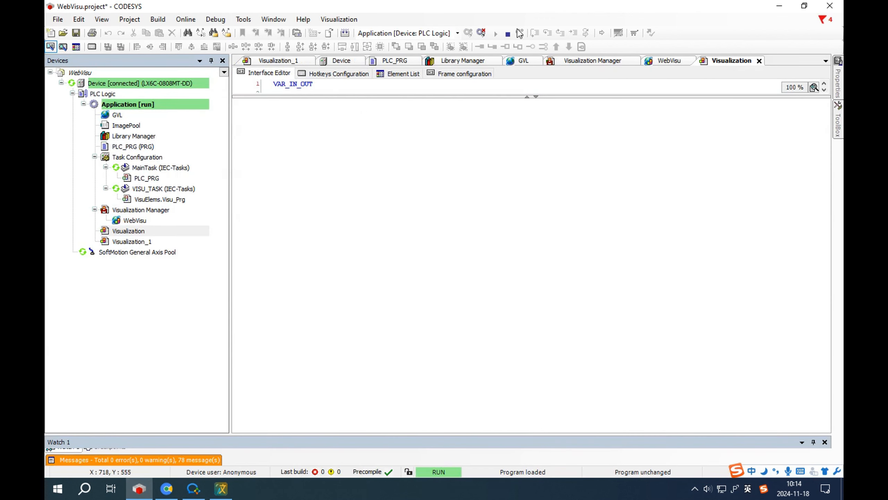
click(616, 372)
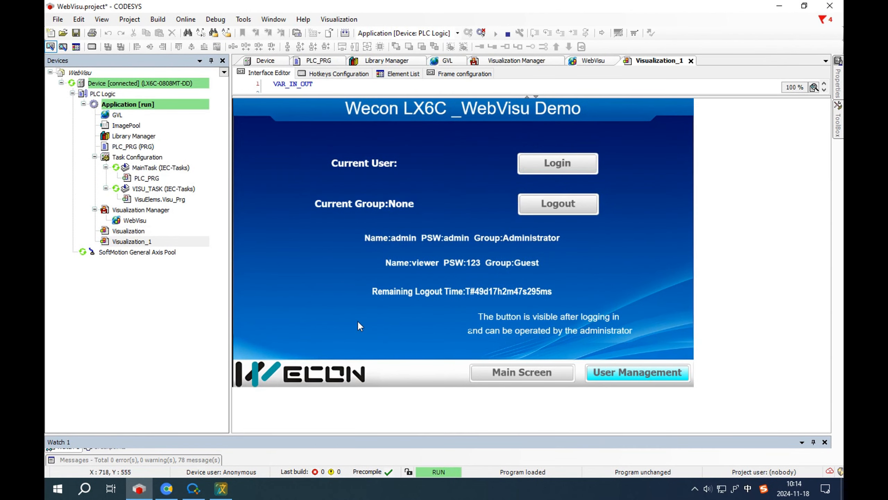
click(561, 163)
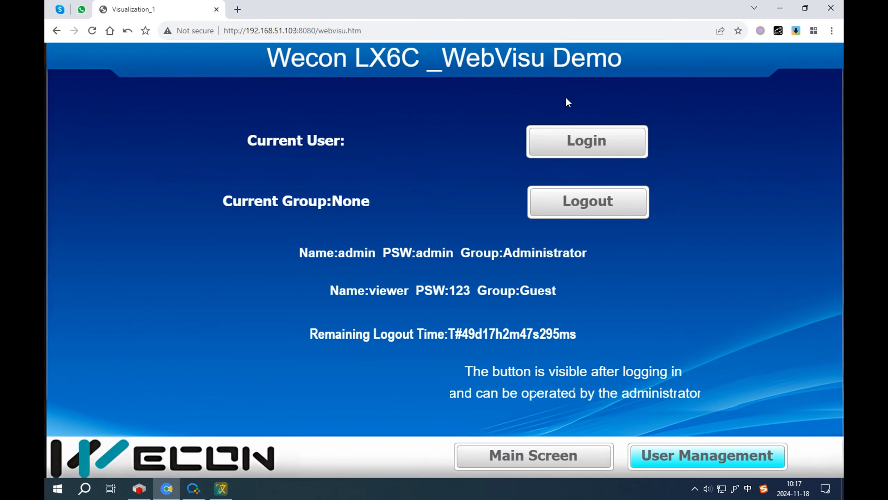
Step: Log in to the WebVisu as the guest user using the on-screen keypads
click(587, 140)
click(493, 241)
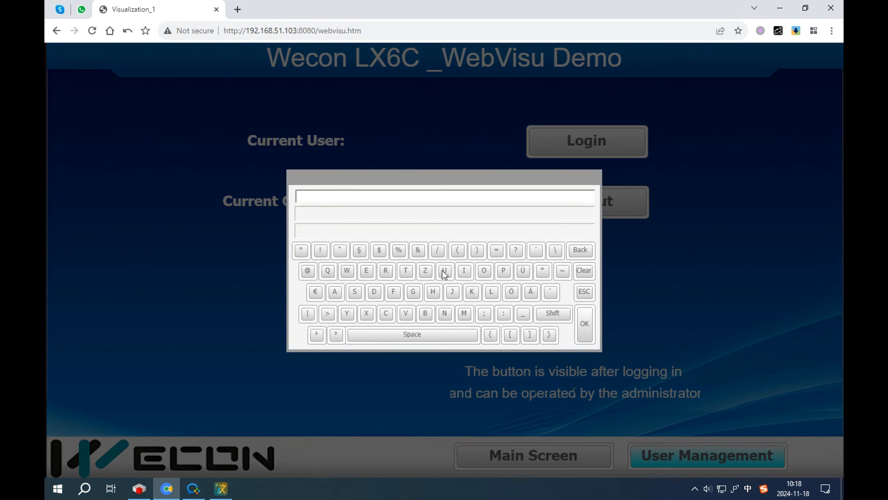
click(405, 313)
click(465, 271)
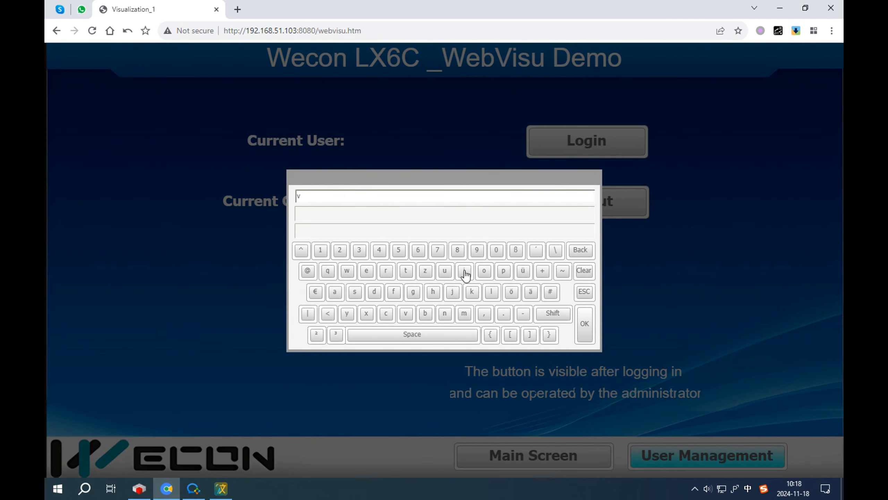
click(367, 270)
click(347, 271)
click(367, 271)
click(386, 271)
click(582, 311)
click(476, 259)
click(321, 250)
click(341, 250)
click(359, 250)
click(585, 321)
click(472, 295)
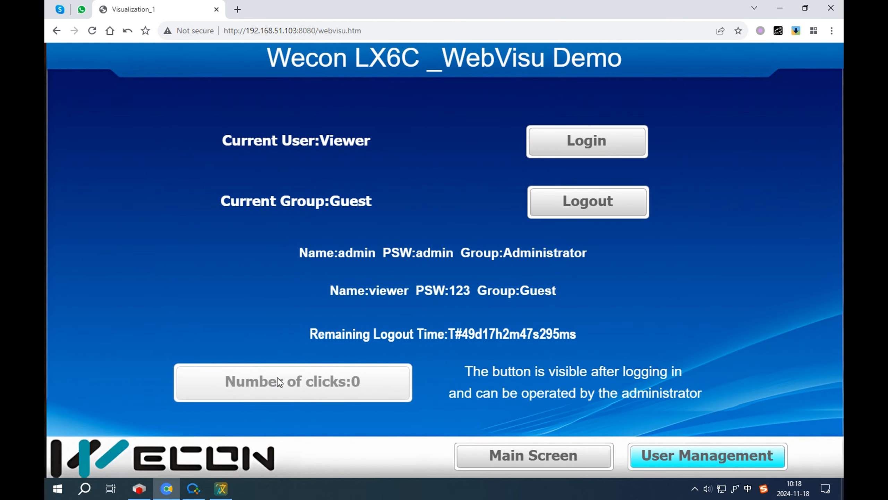
Step: Log the guest out and log back in as admin with the administrator password
click(590, 208)
click(590, 141)
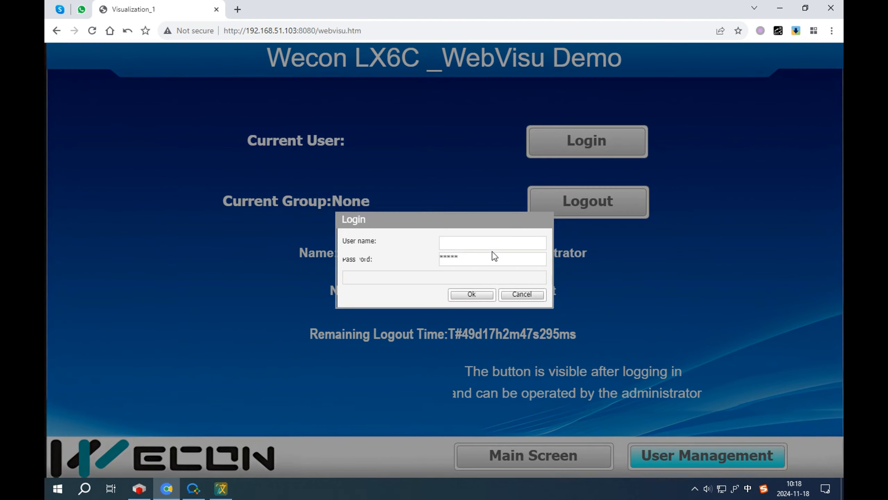
click(474, 244)
click(338, 296)
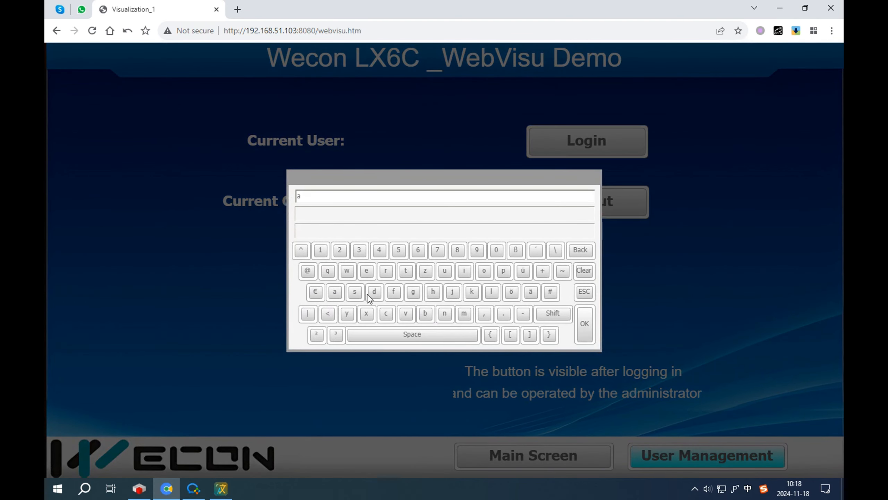
click(374, 292)
click(464, 314)
click(464, 276)
click(445, 313)
click(585, 323)
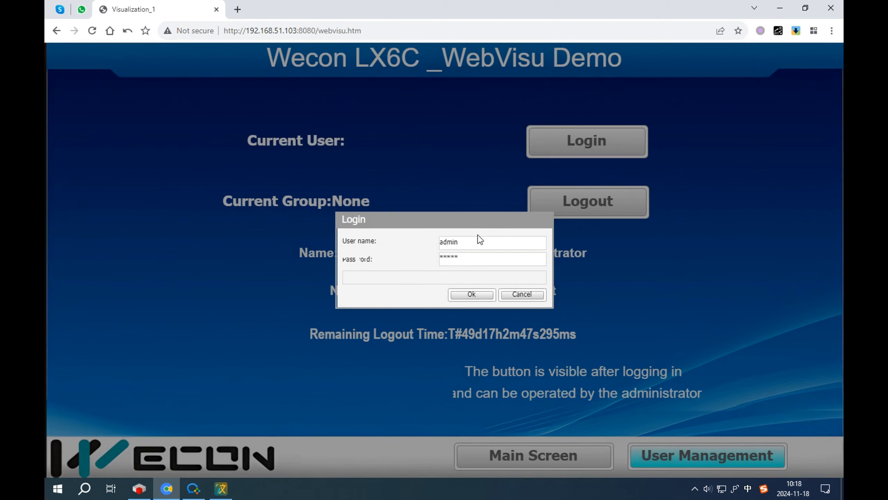
click(468, 263)
click(337, 294)
click(374, 294)
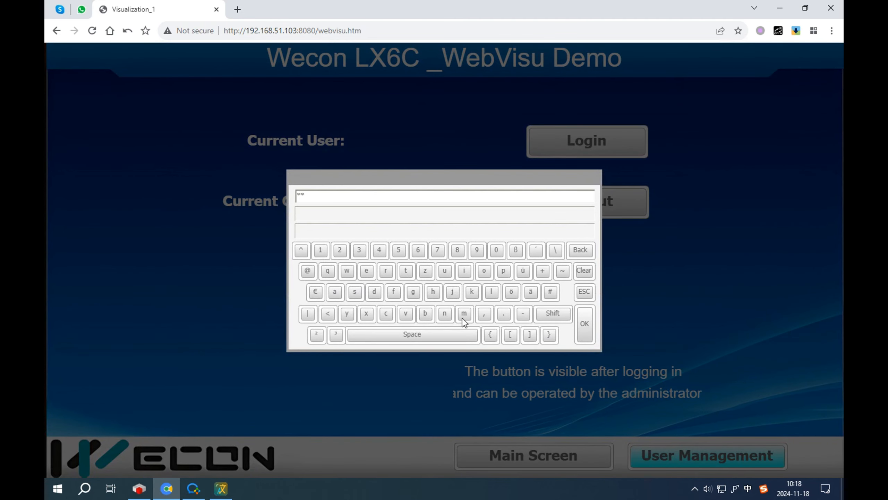
click(464, 315)
click(464, 272)
click(445, 313)
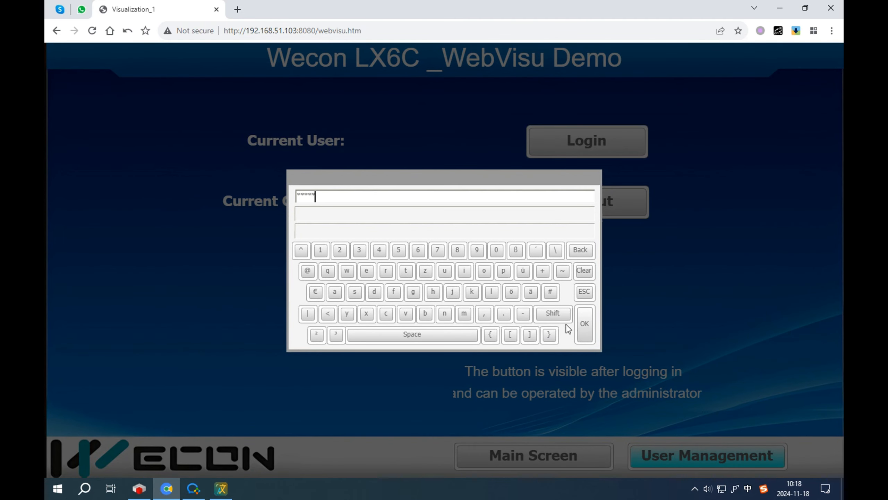
click(584, 323)
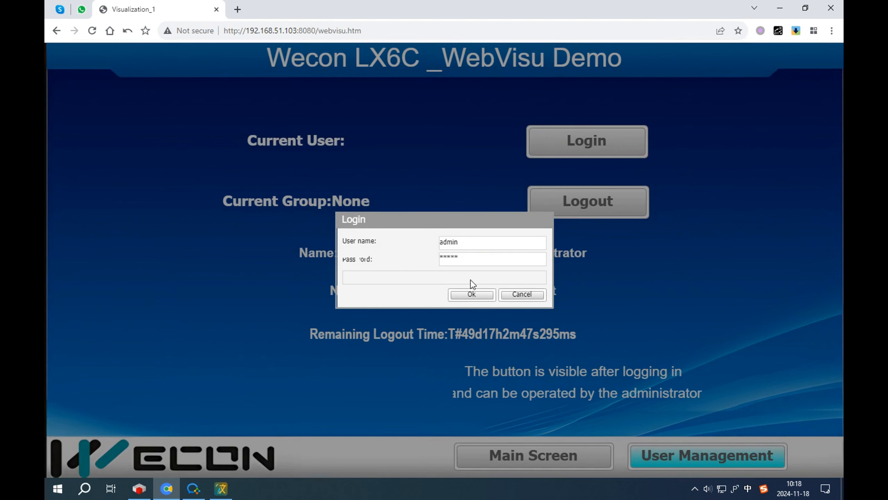
click(473, 295)
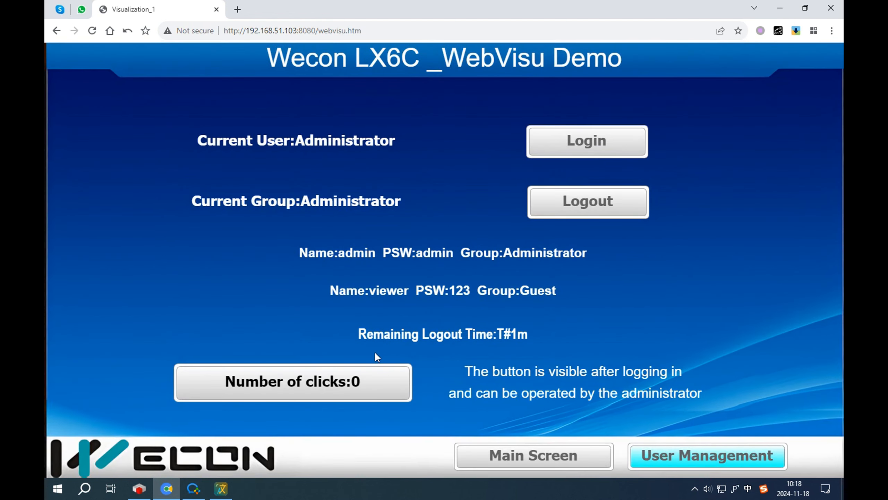
Step: Click the Number of clicks button until the counter reaches 10
click(359, 388)
double_click(351, 388)
double_click(350, 388)
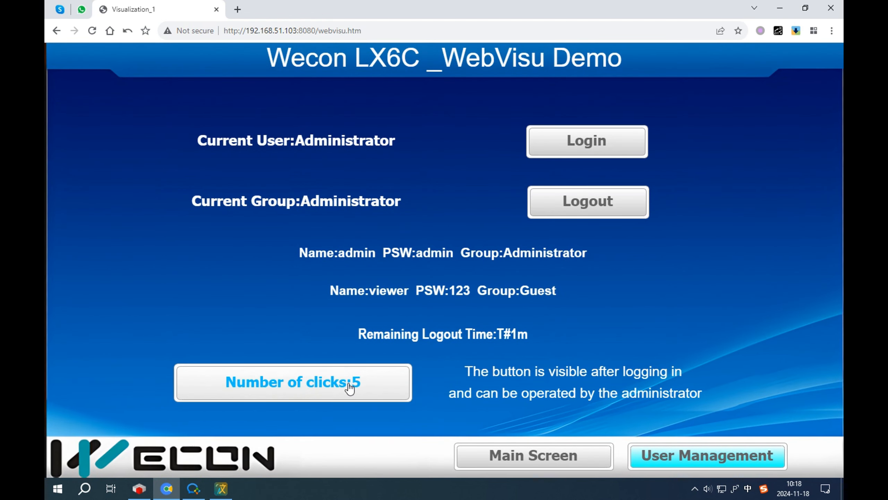
triple_click(349, 387)
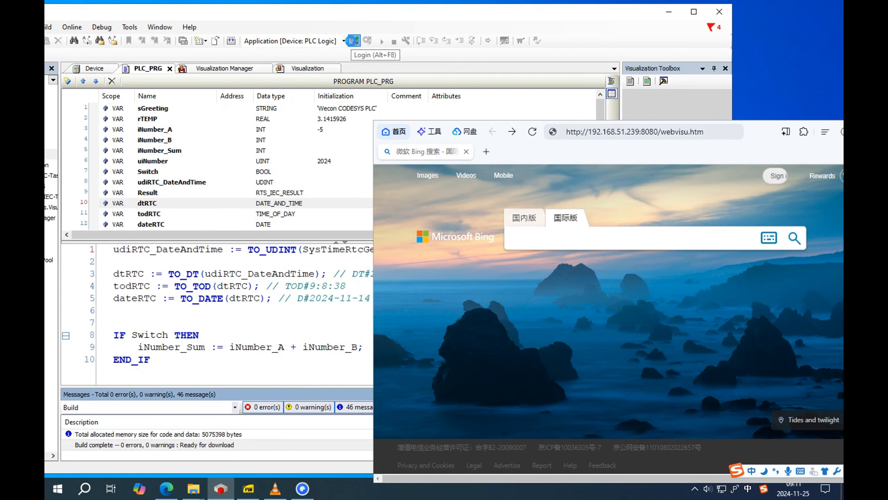
Step: Log in online with Alt+F8, narrow the watch Expression column, and reload webvisu.htm in Edge
click(354, 40)
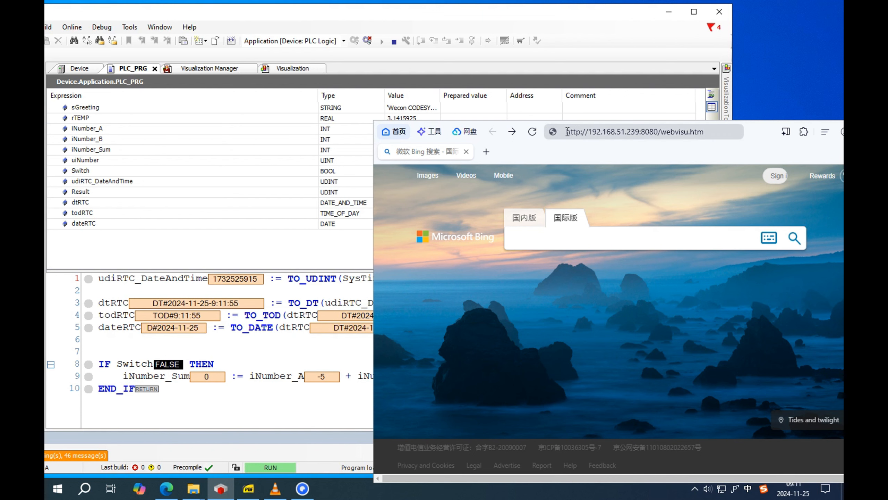
drag(317, 95, 183, 94)
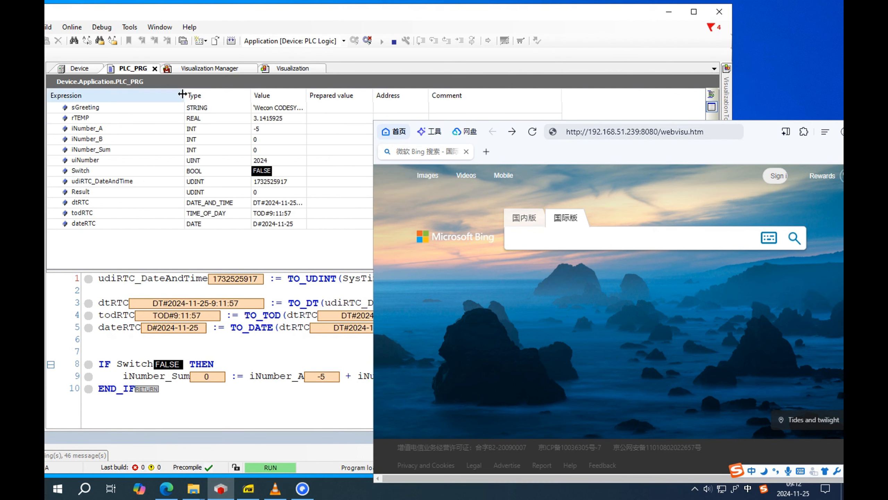
drag(651, 151, 595, 121)
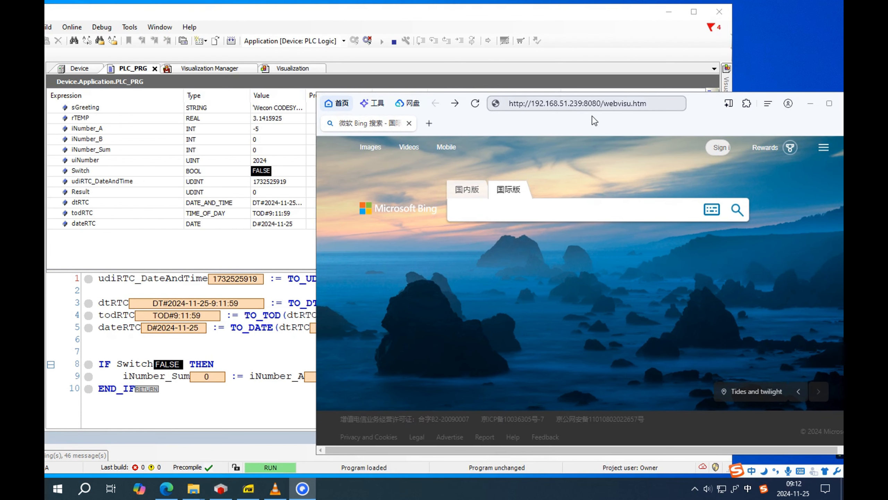
drag(512, 105, 664, 104)
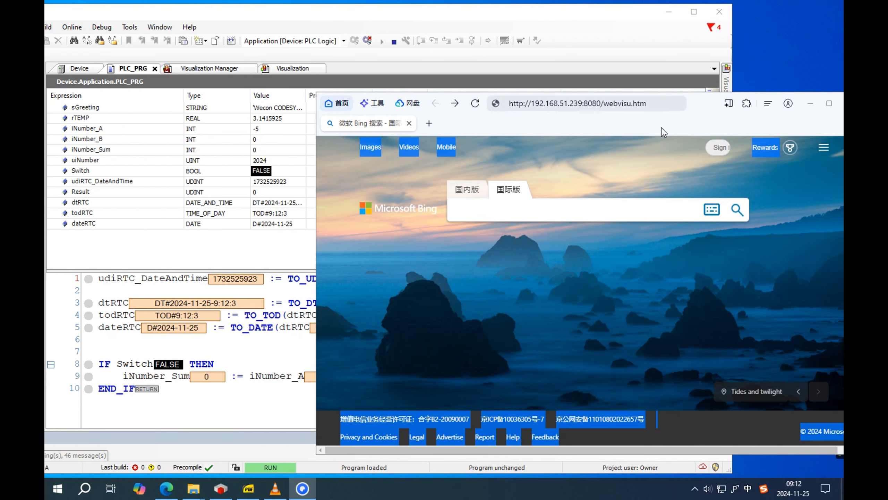
key(Return)
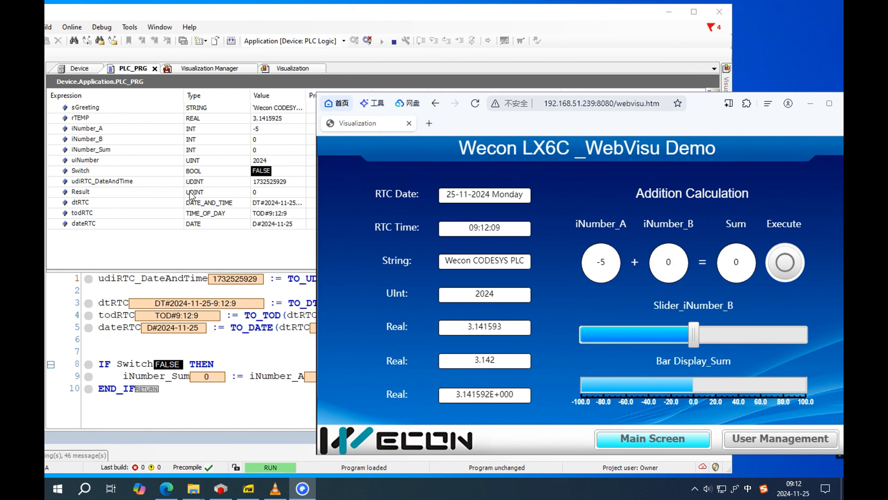
Step: Drag Slider_iNumber_B to 14 and run Execute to update the sum
click(275, 140)
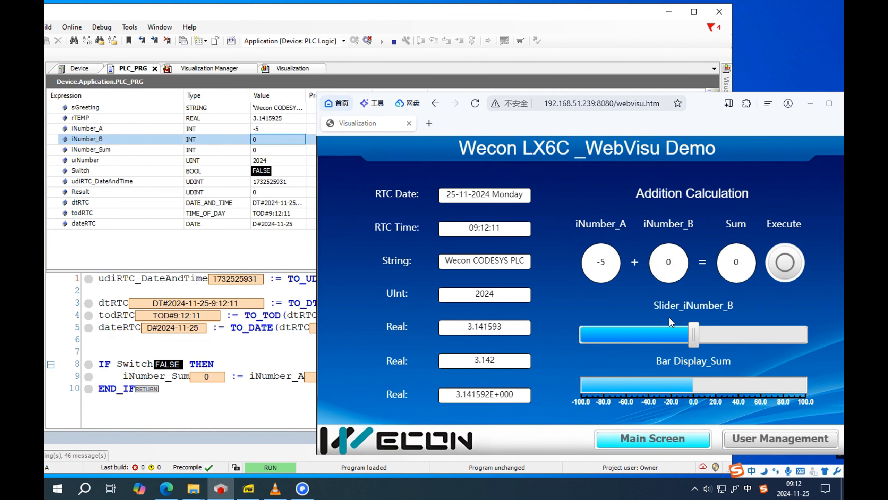
drag(695, 330, 715, 327)
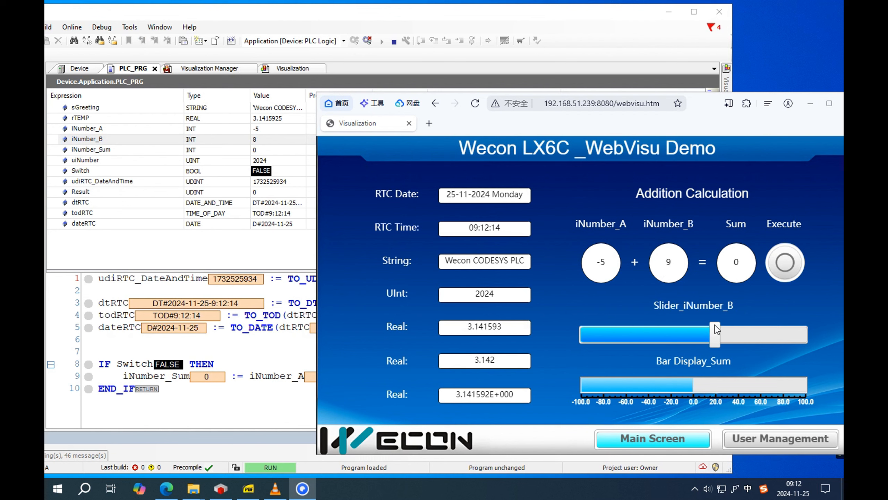
click(786, 266)
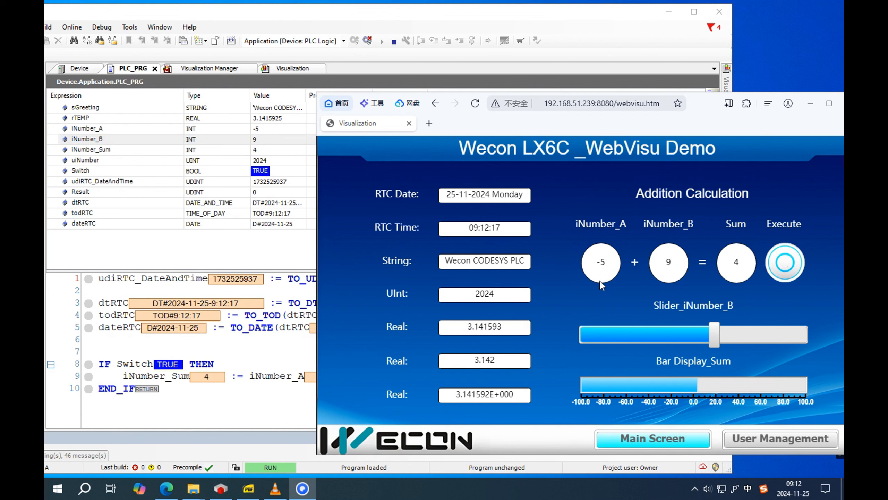
mouse_move(715, 335)
mouse_down()
mouse_move(622, 333)
mouse_move(734, 334)
mouse_move(663, 333)
mouse_move(727, 340)
mouse_up()
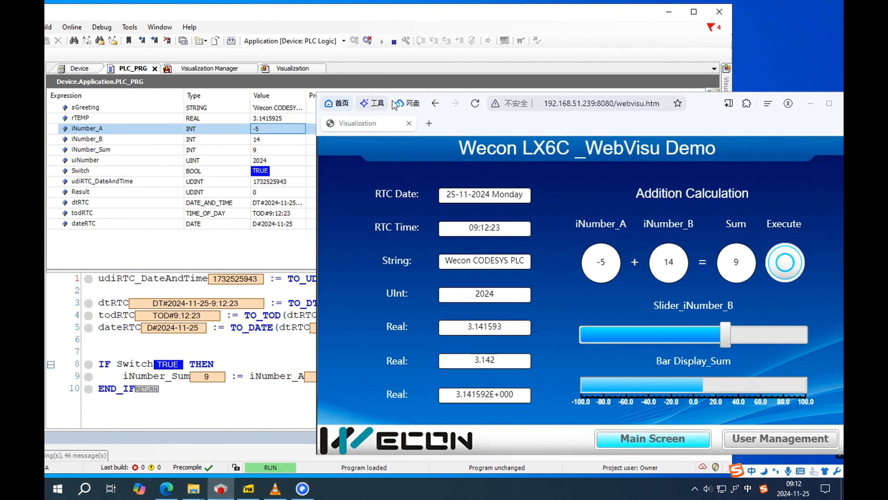
Step: Write the prepared value 10 to iNumber_A from the watch list with Ctrl+F7
drag(444, 122, 491, 123)
click(327, 134)
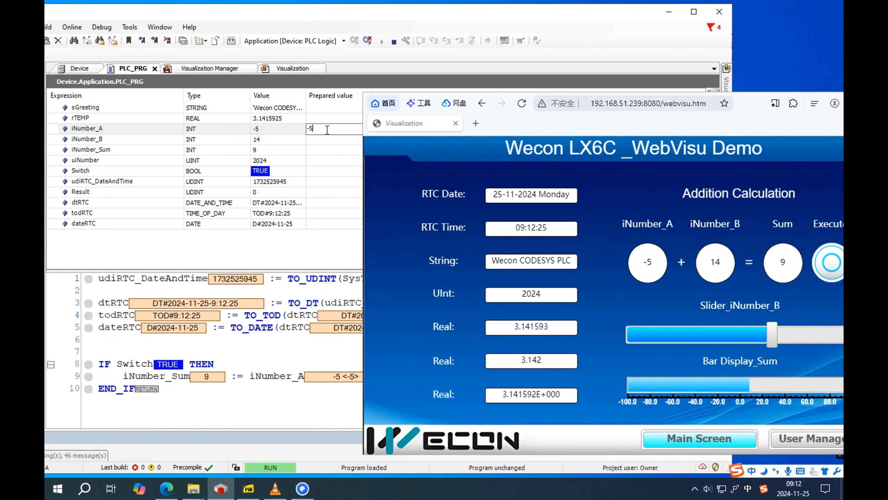
text(10)
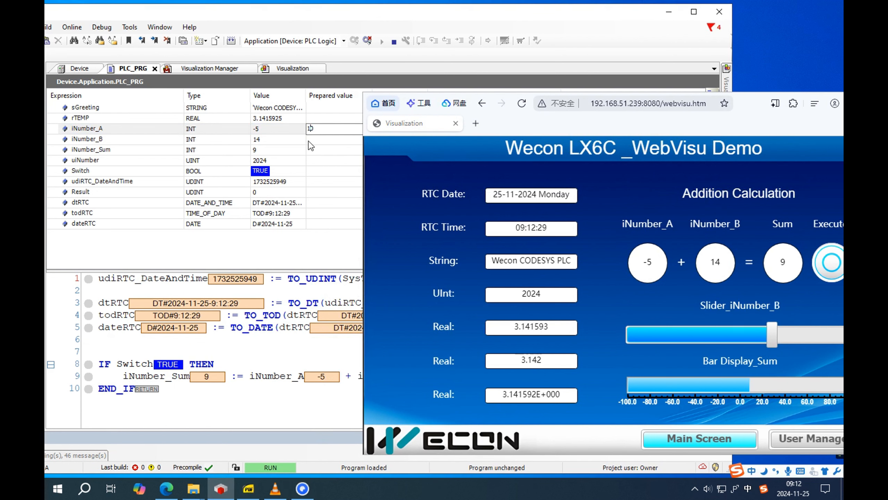
click(285, 133)
key(ctrl+F7)
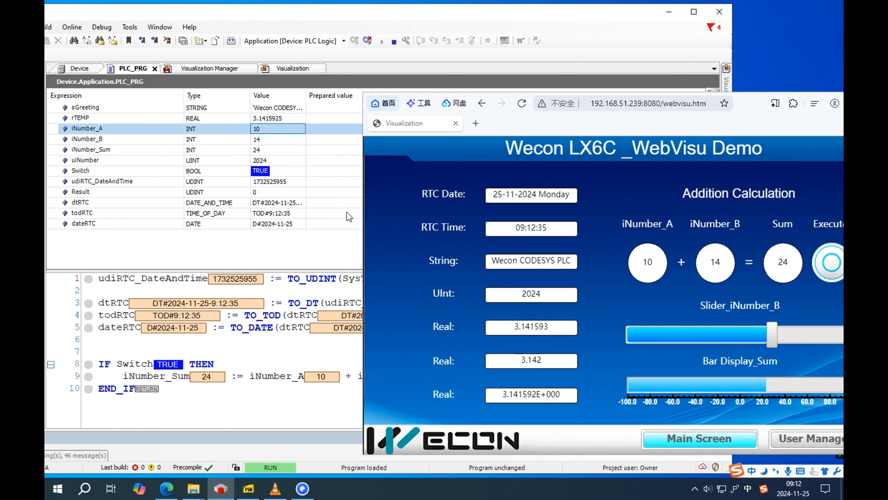
Step: Write 'LX6C' into sGreeting from the watch list with Ctrl+F7
click(325, 108)
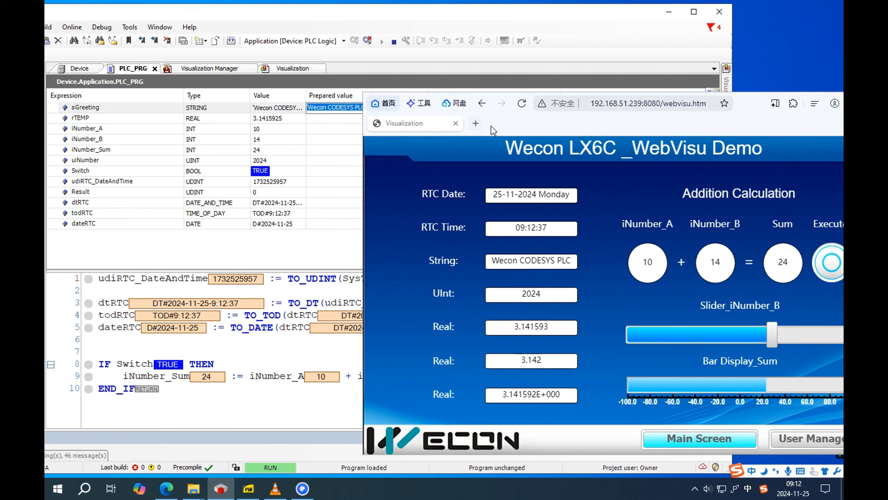
drag(365, 110, 309, 112)
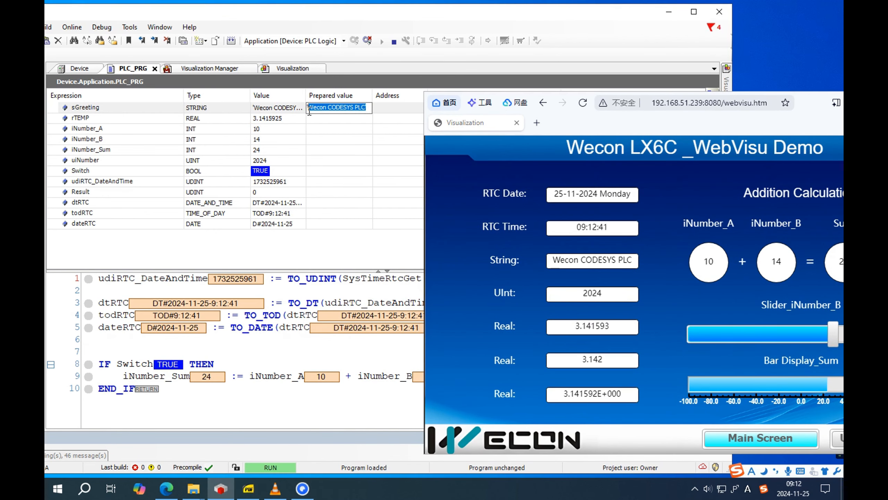
text(W)
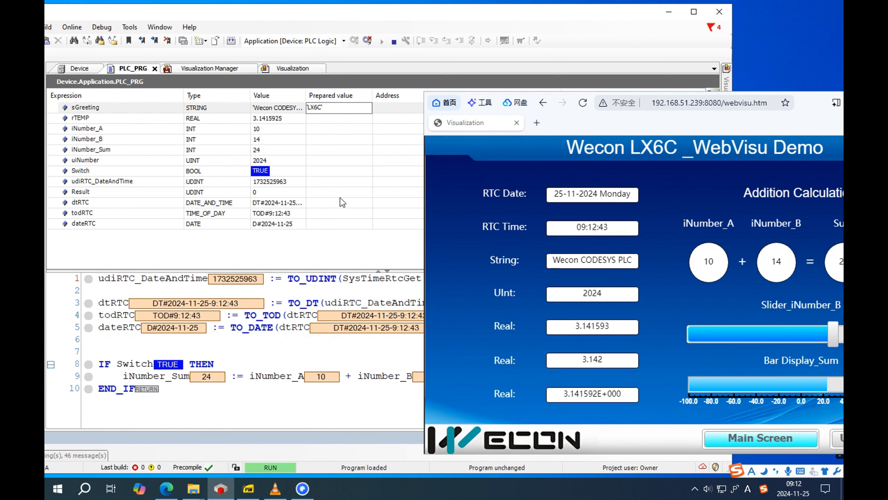
click(342, 202)
click(349, 110)
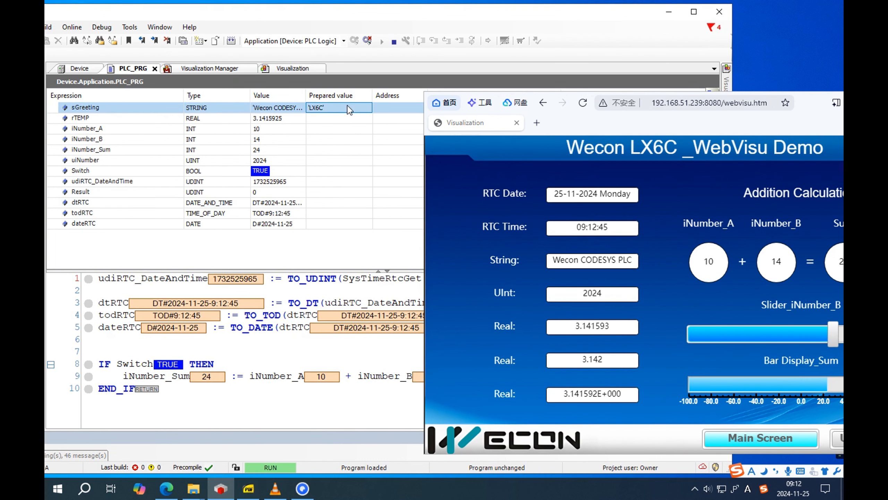
key(ctrl+F7)
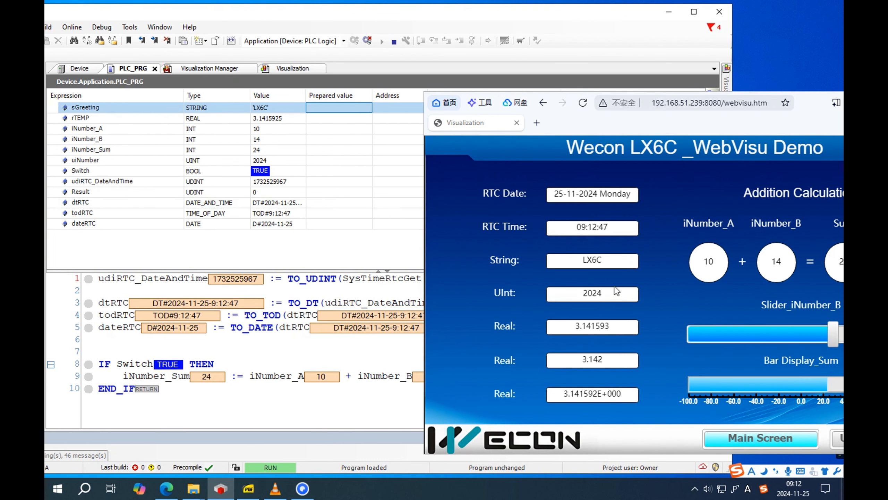
Step: Enter 123.45678 as the Real value on the WebVisu numeric keypad
drag(713, 132, 638, 126)
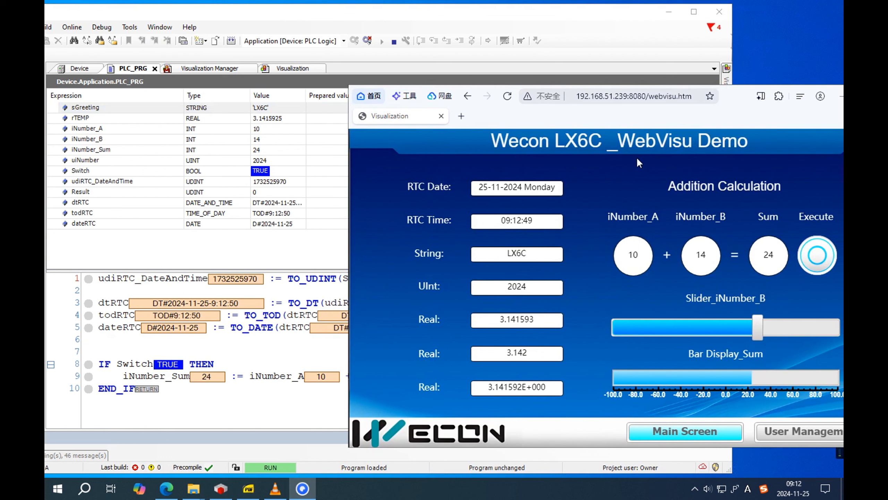
click(513, 328)
click(577, 327)
click(603, 327)
click(629, 327)
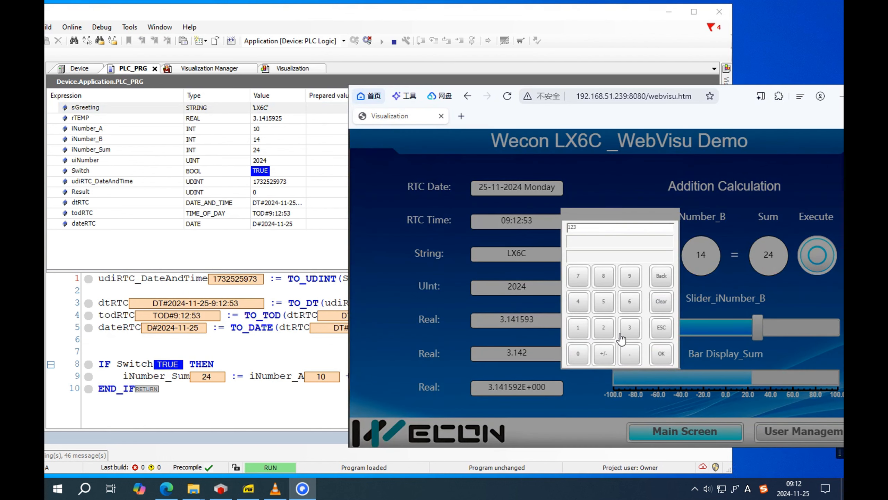
click(630, 353)
click(577, 301)
click(604, 301)
click(629, 301)
click(578, 276)
click(604, 276)
click(661, 353)
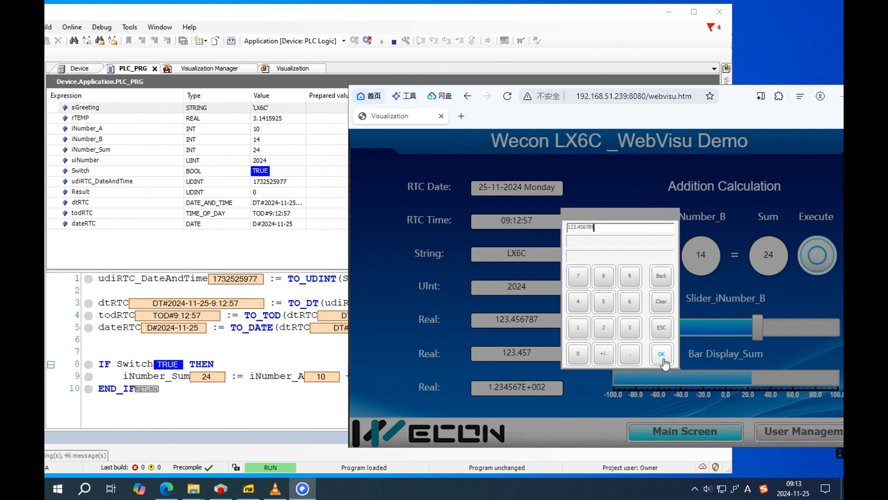